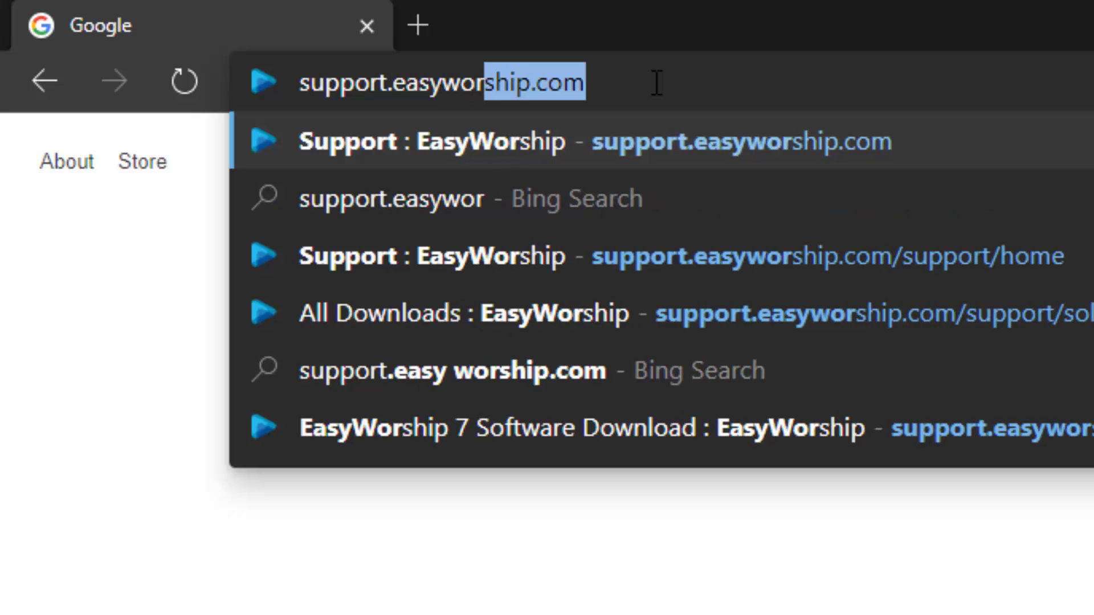
# Load the EasyWorship support site and open the All Downloads page from Helpful Links
pyautogui.press('Return')
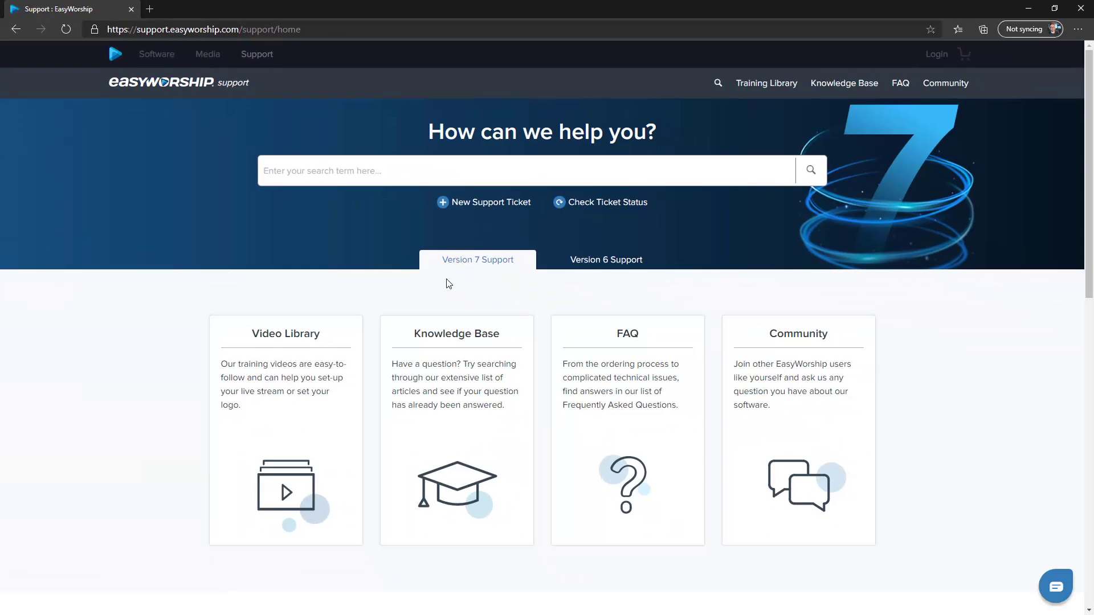
pyautogui.scroll(-6, 450, 285)
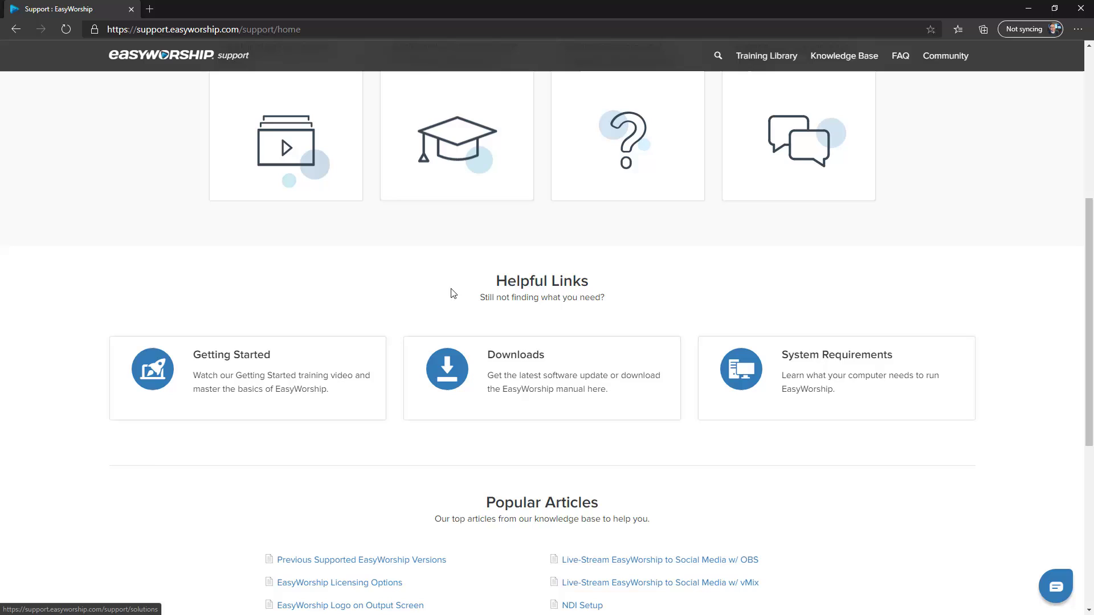
pyautogui.click(535, 370)
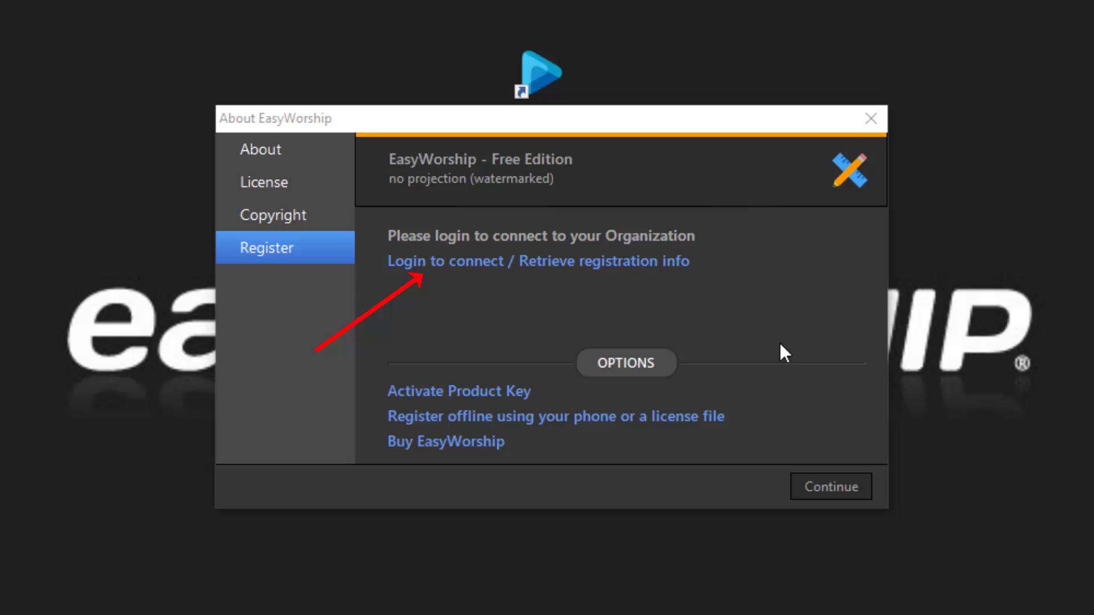
# Log in with the account email and password, then connect the installation to Your Church
pyautogui.click(540, 268)
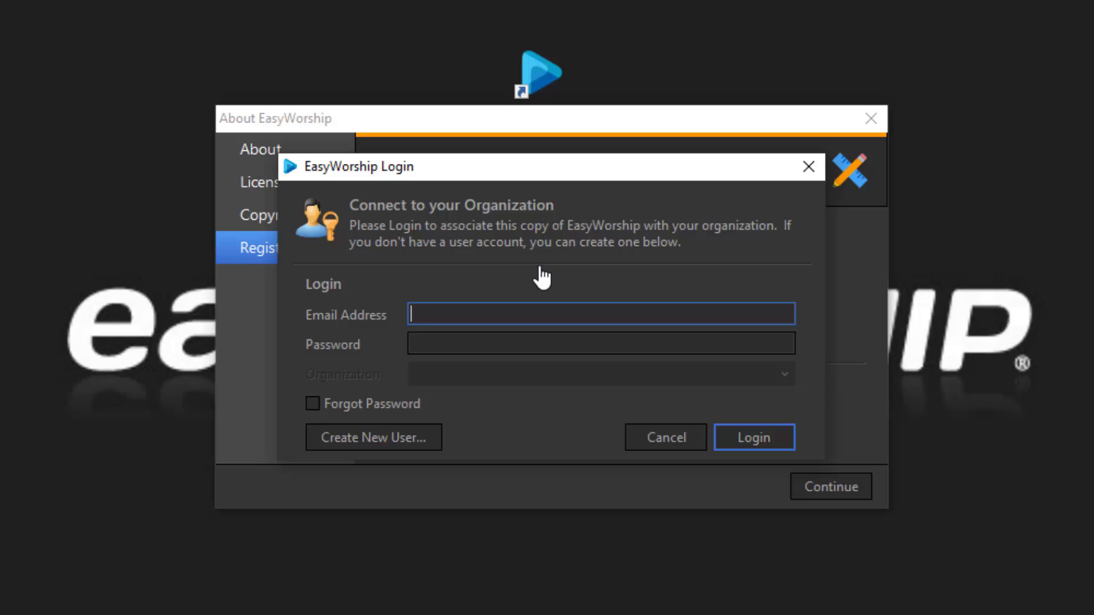
pyautogui.write('user')
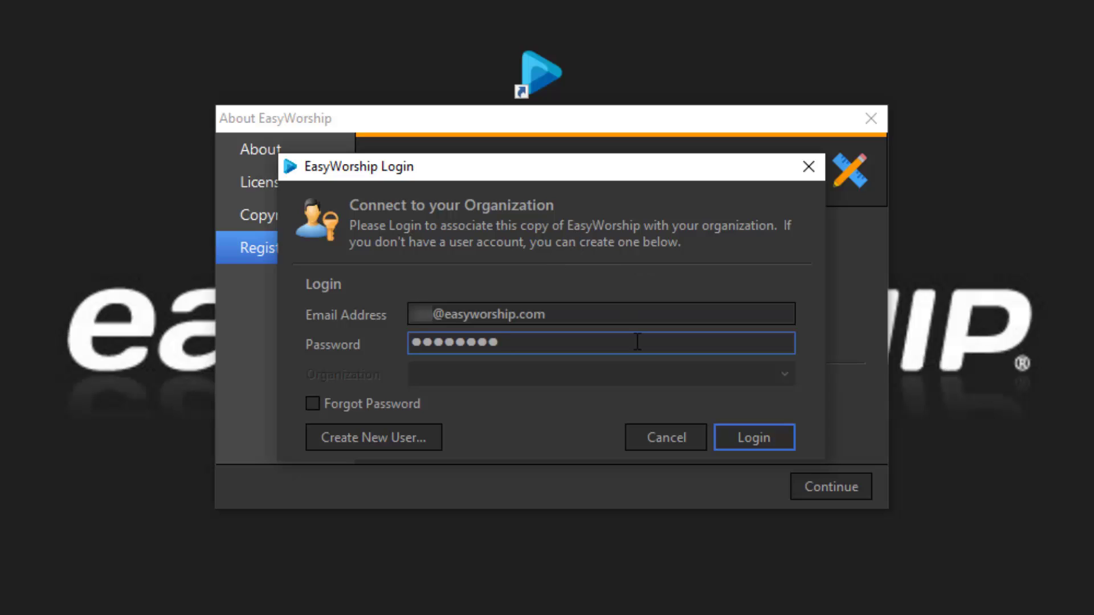
pyautogui.click(743, 437)
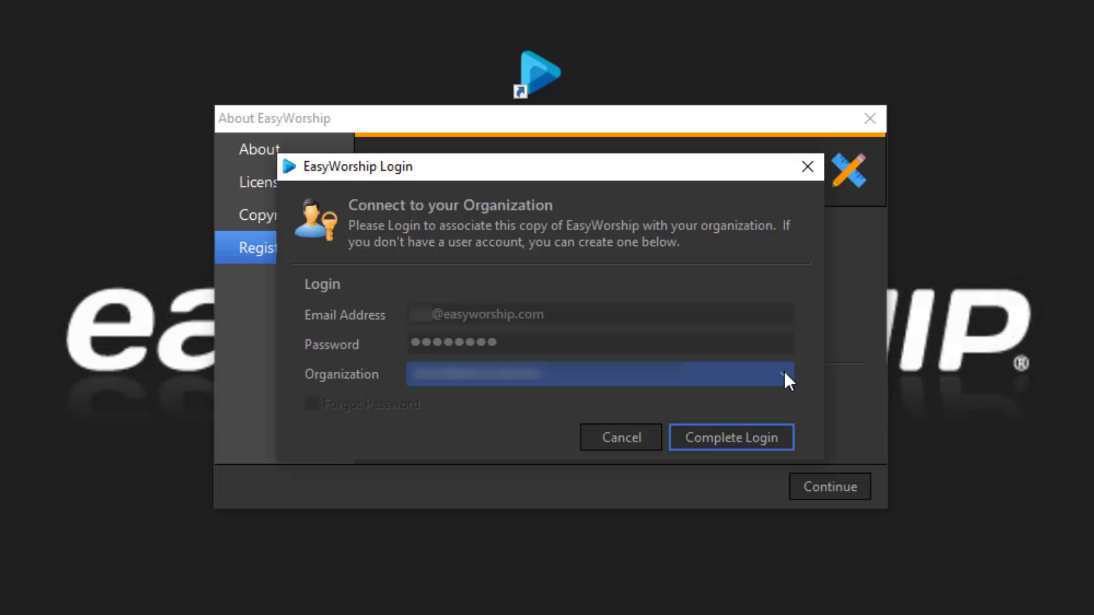
pyautogui.click(784, 371)
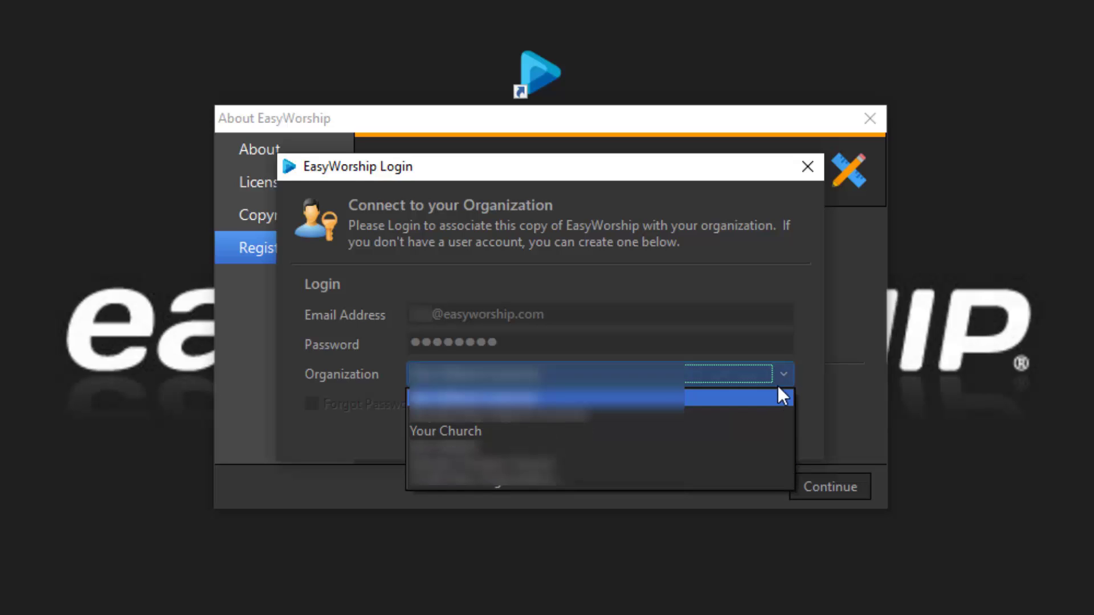
pyautogui.click(757, 430)
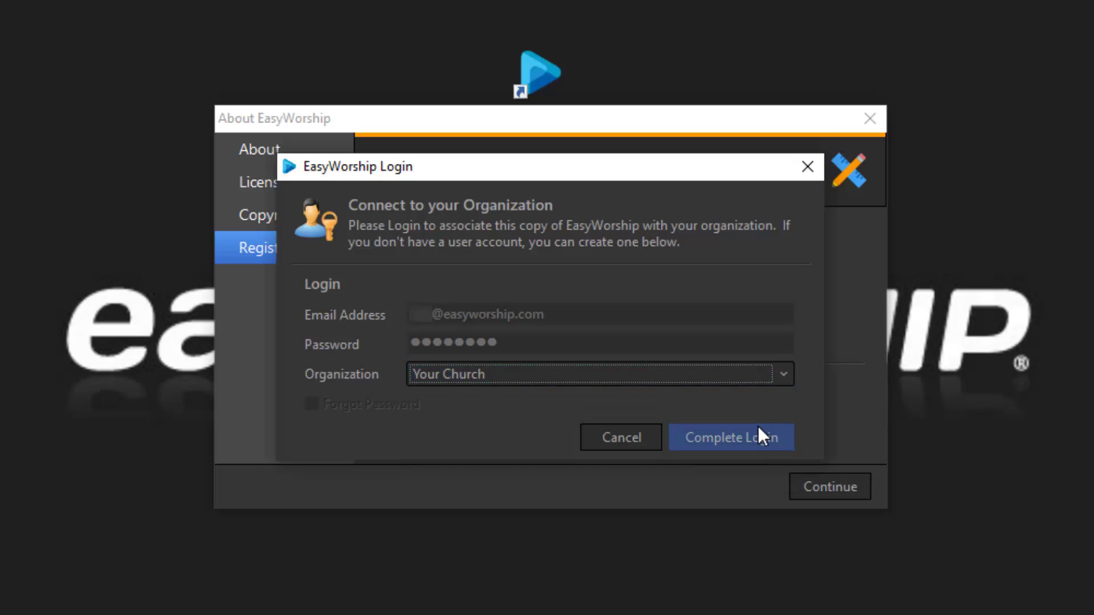
pyautogui.click(726, 439)
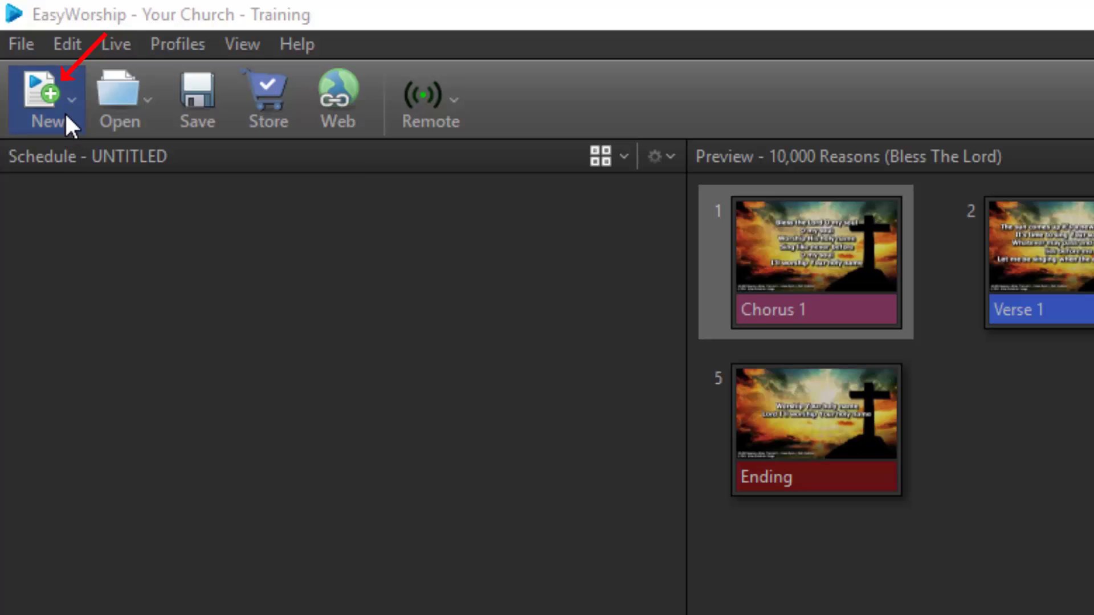
# Show the New button's menu of items to create, then close it without choosing anything
pyautogui.click(65, 110)
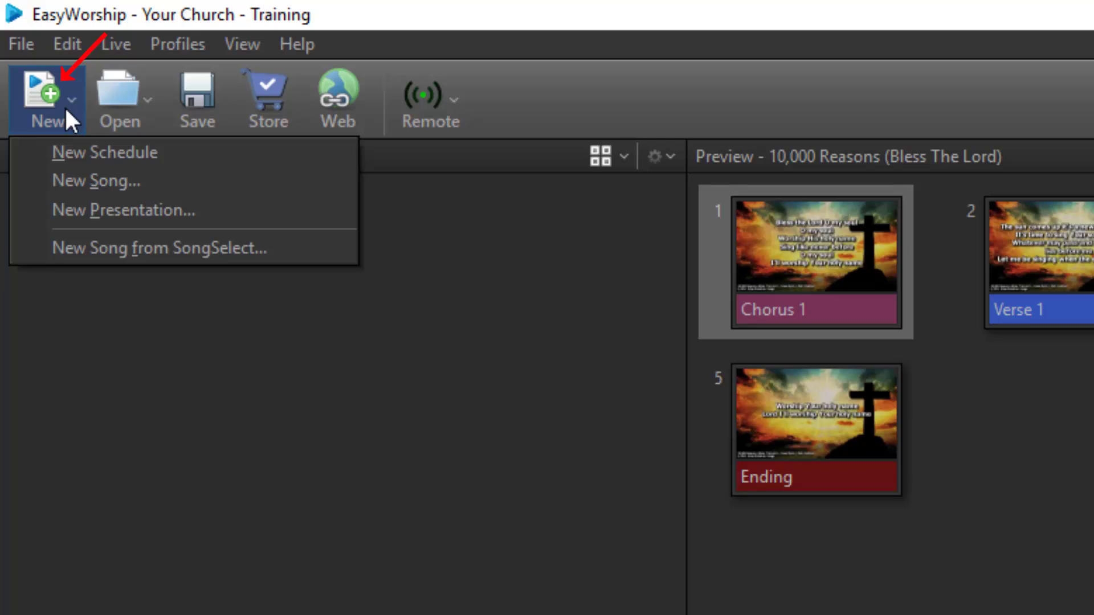
pyautogui.click(129, 380)
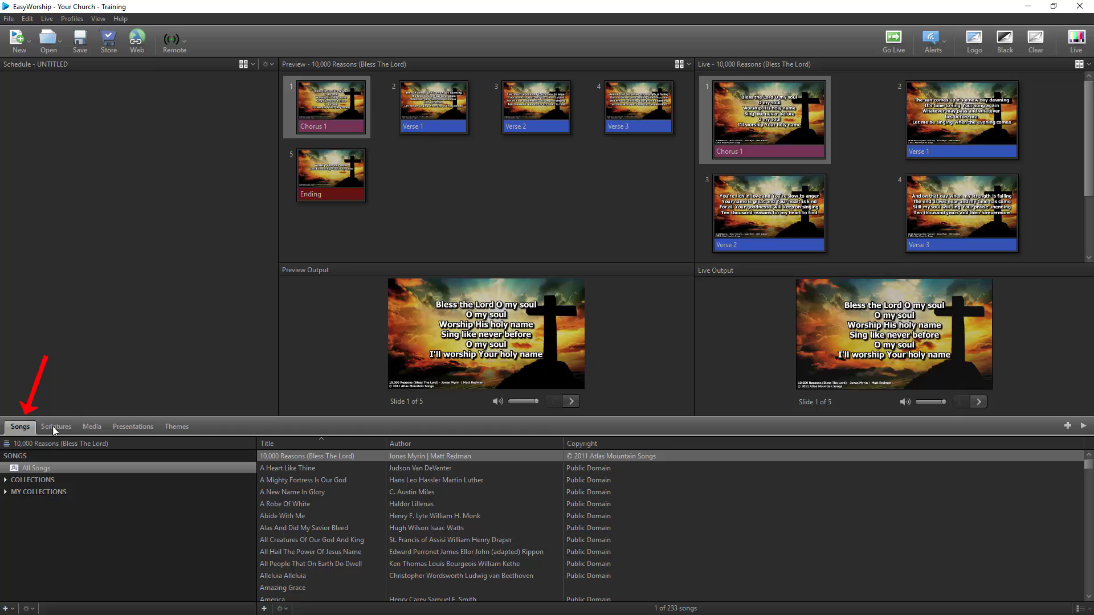
pyautogui.click(54, 426)
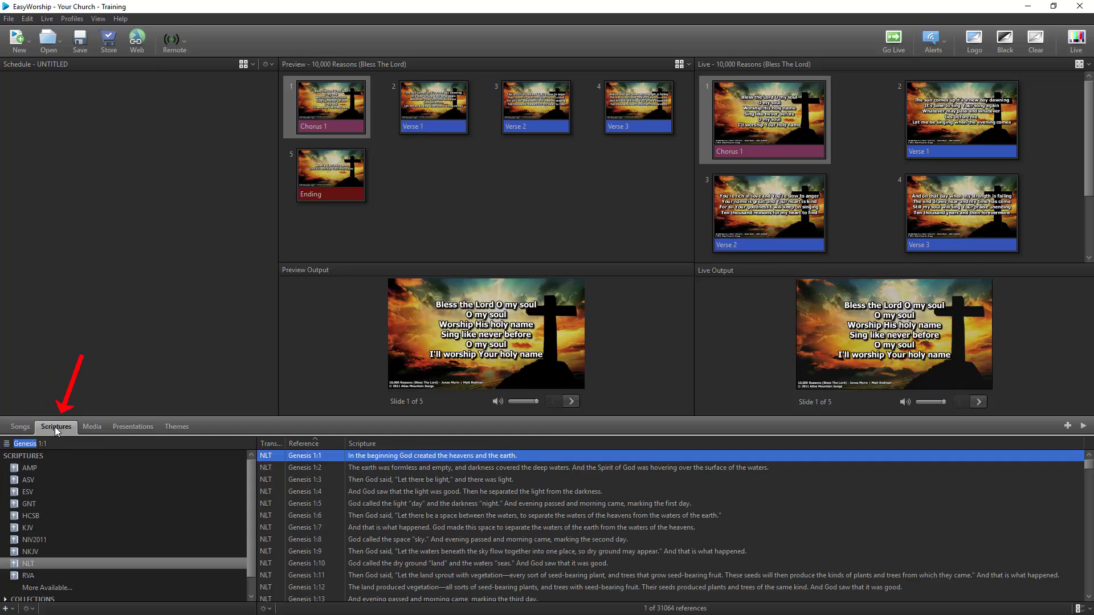
pyautogui.click(89, 428)
pyautogui.click(131, 429)
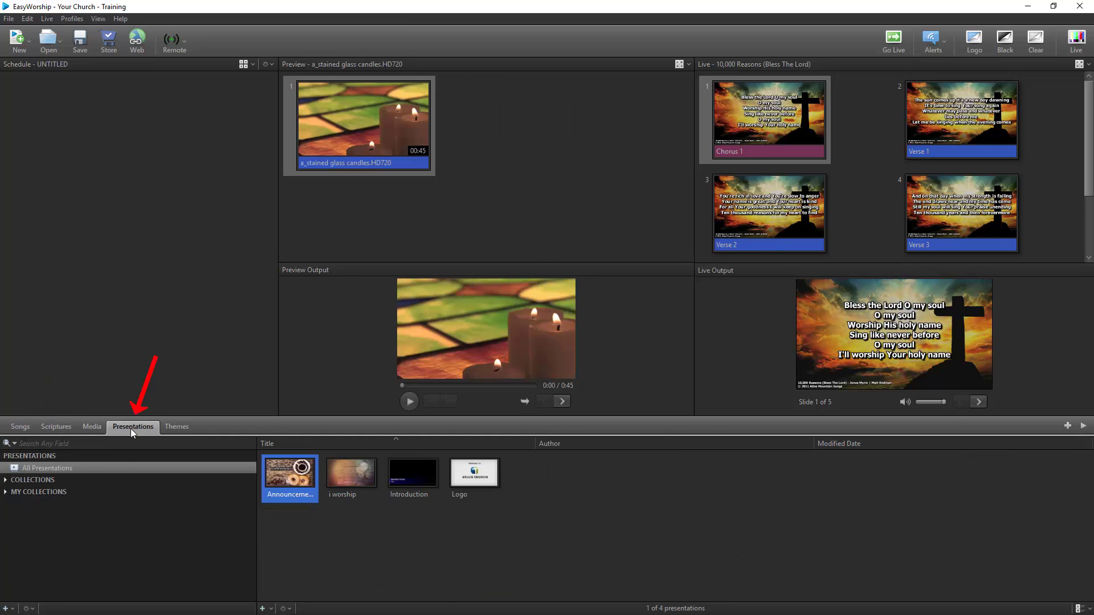
pyautogui.click(184, 427)
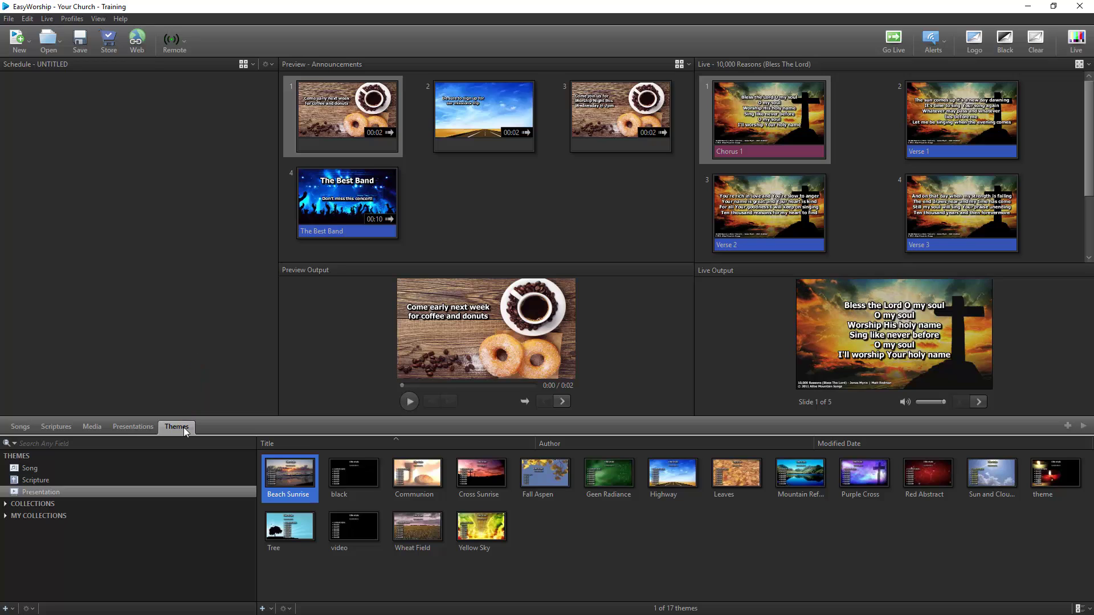
pyautogui.click(22, 426)
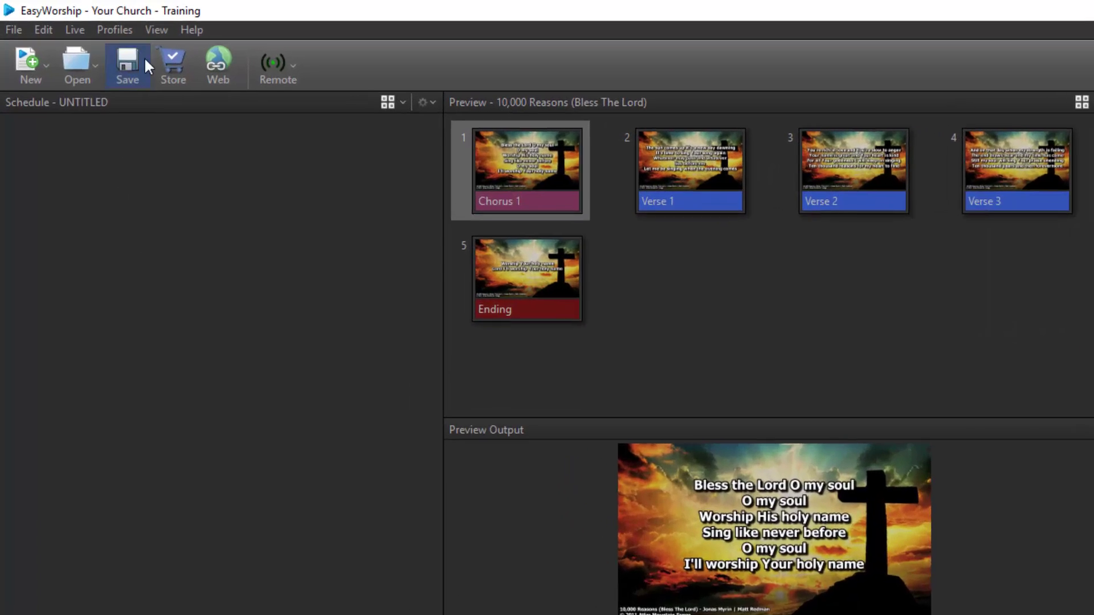
# Keep the separate preview/live layout and add 10,000 Reasons, A Heart Like Thine and A New Name In Glory to the schedule
pyautogui.click(157, 29)
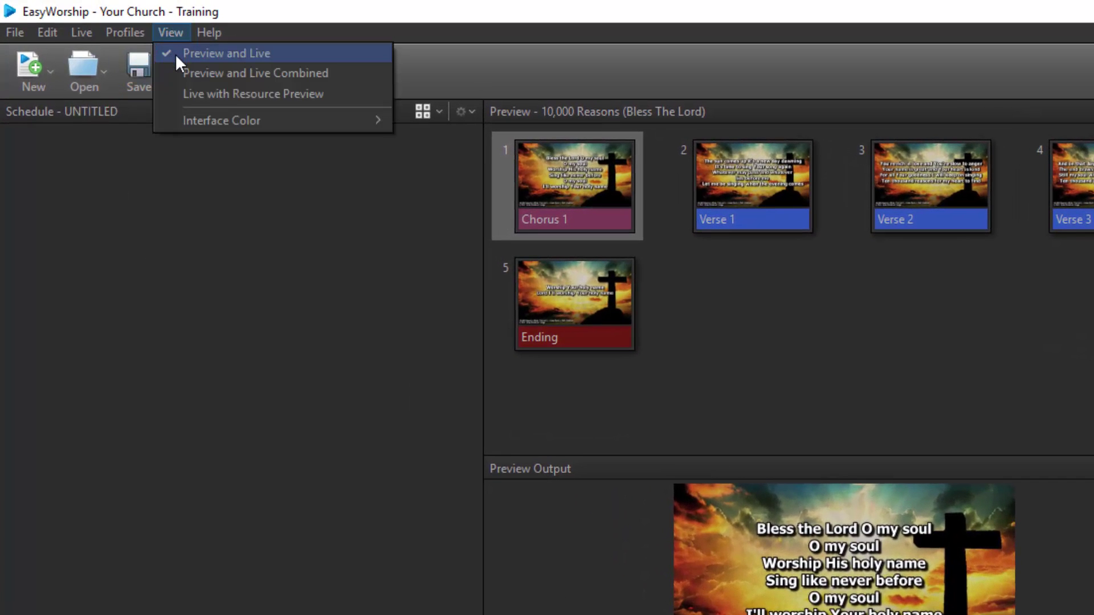
pyautogui.click(174, 53)
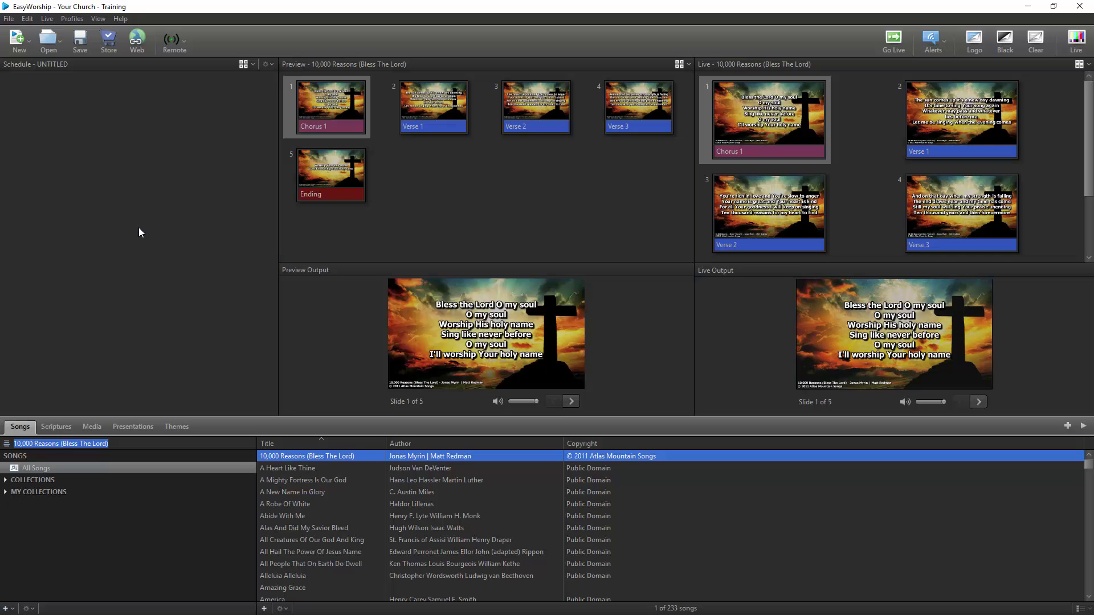
pyautogui.moveTo(296, 456); pyautogui.dragTo(223, 364)
pyautogui.moveTo(285, 469); pyautogui.dragTo(225, 396)
pyautogui.click(285, 490)
pyautogui.moveTo(285, 491); pyautogui.dragTo(186, 349)
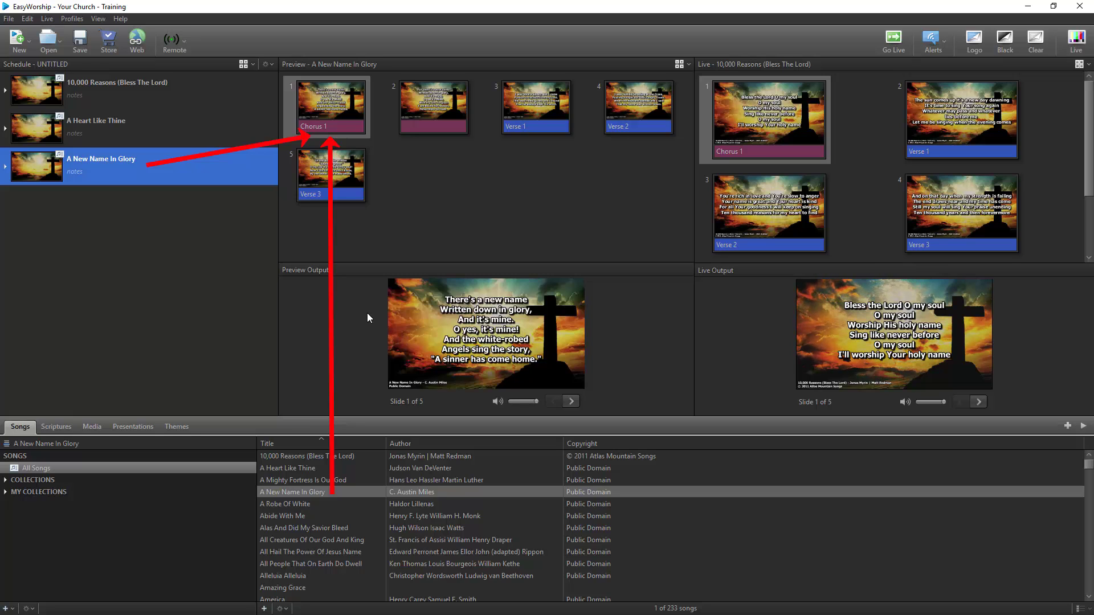
# Preview the second, Verse 1 and Verse 2 slides, then send Verse 1, Verse 3 and Chorus 1 live
pyautogui.click(408, 112)
pyautogui.click(513, 113)
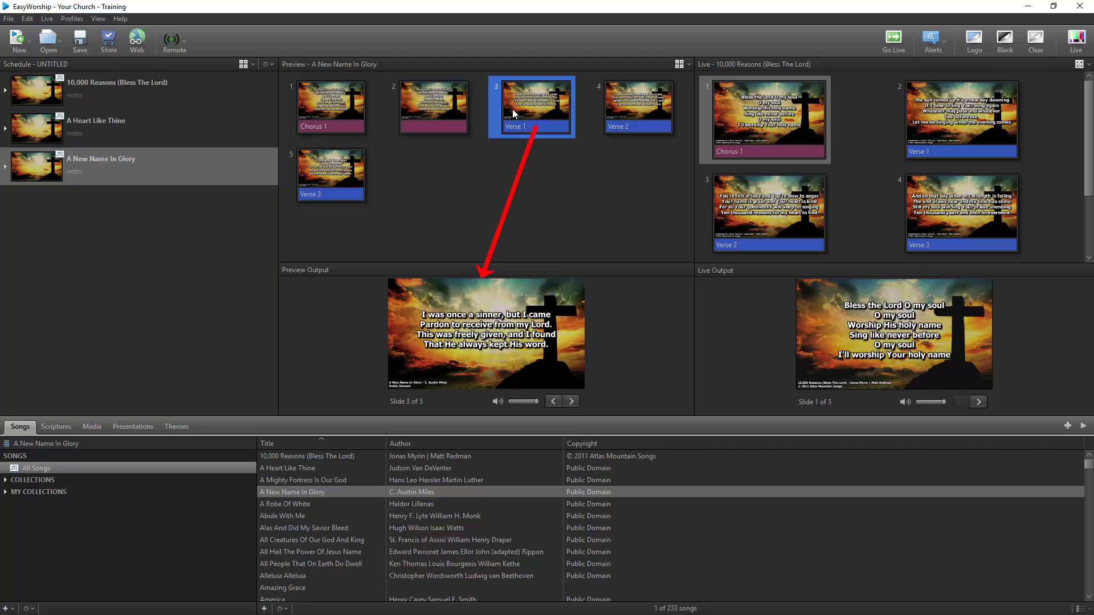
pyautogui.click(614, 107)
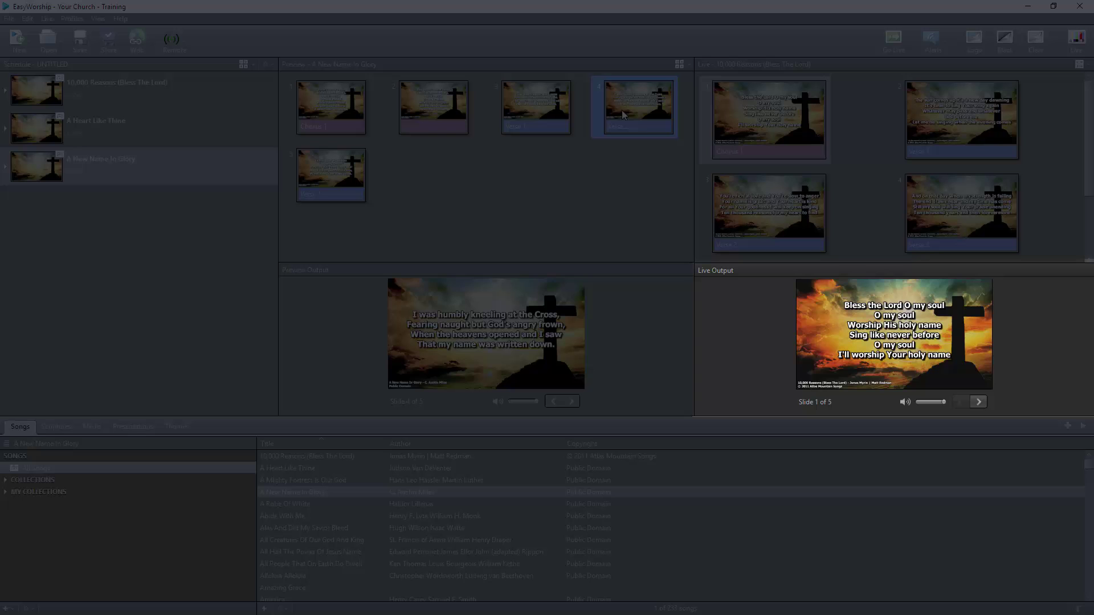
pyautogui.click(770, 128)
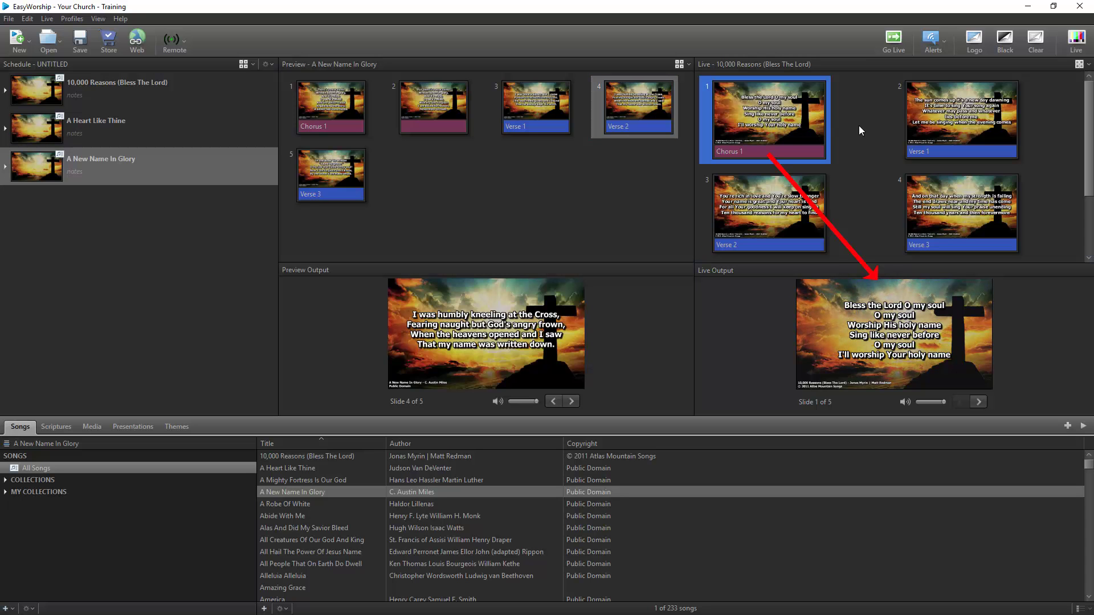
pyautogui.click(941, 125)
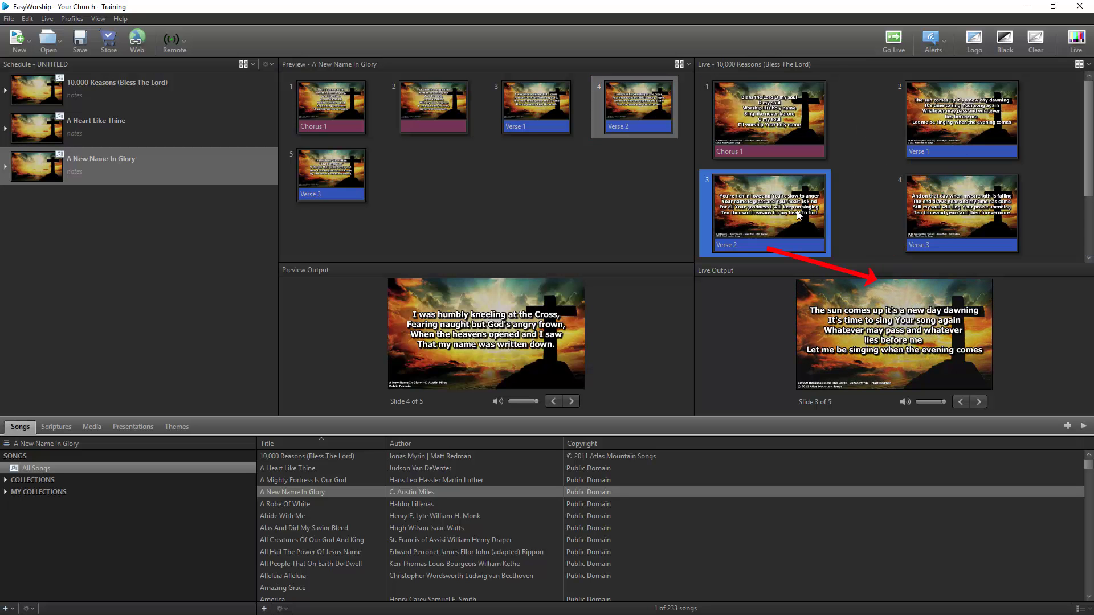
pyautogui.click(932, 210)
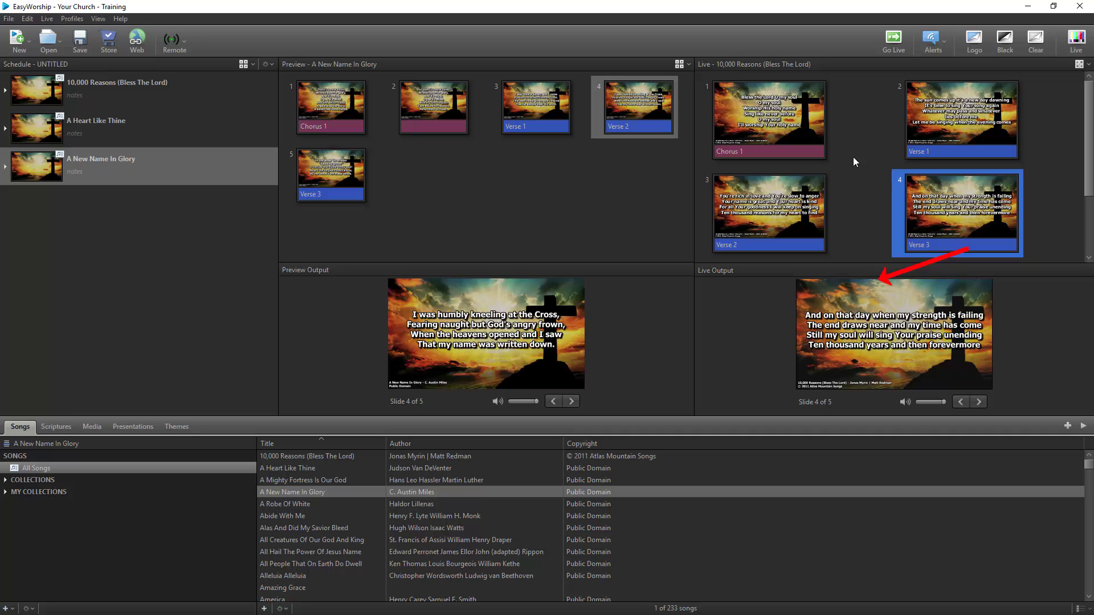
pyautogui.click(815, 136)
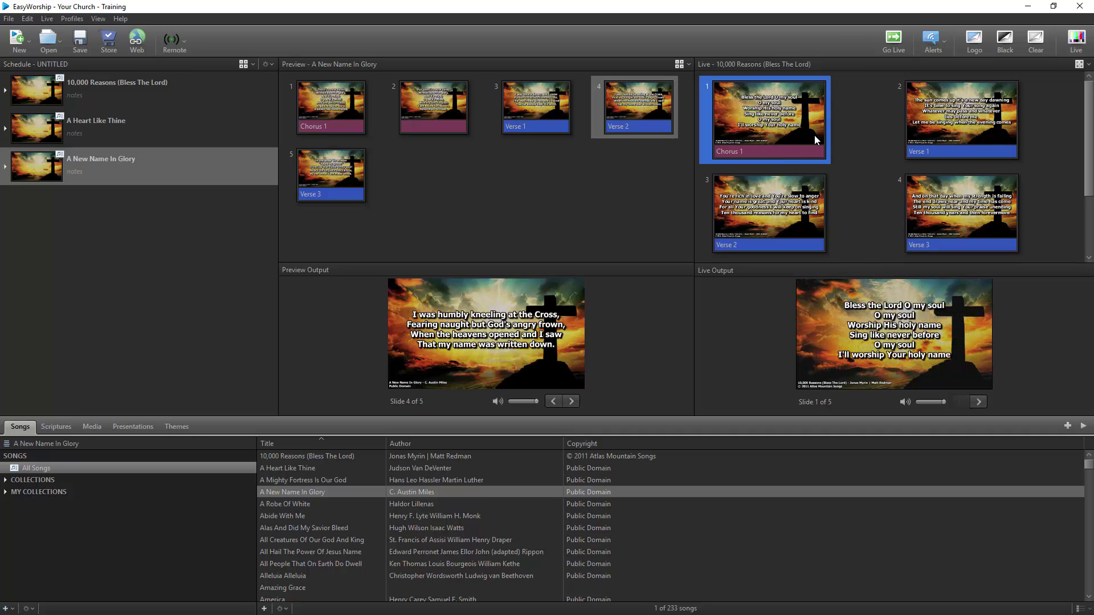
# Switch to the combined preview and live layout and load A Heart Like Thine into the live panel
pyautogui.click(98, 18)
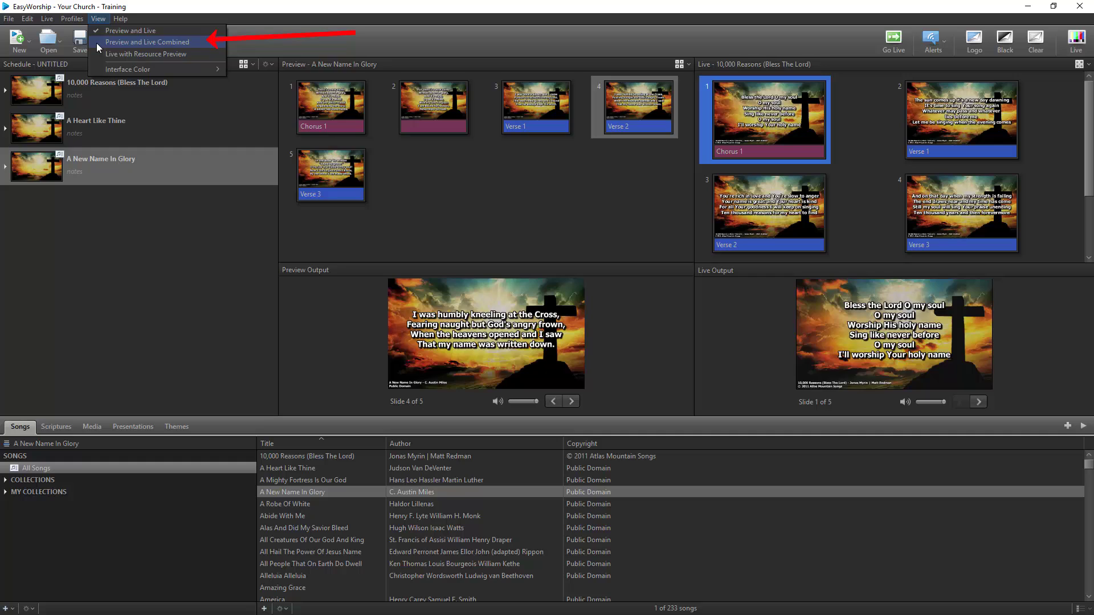
pyautogui.click(96, 43)
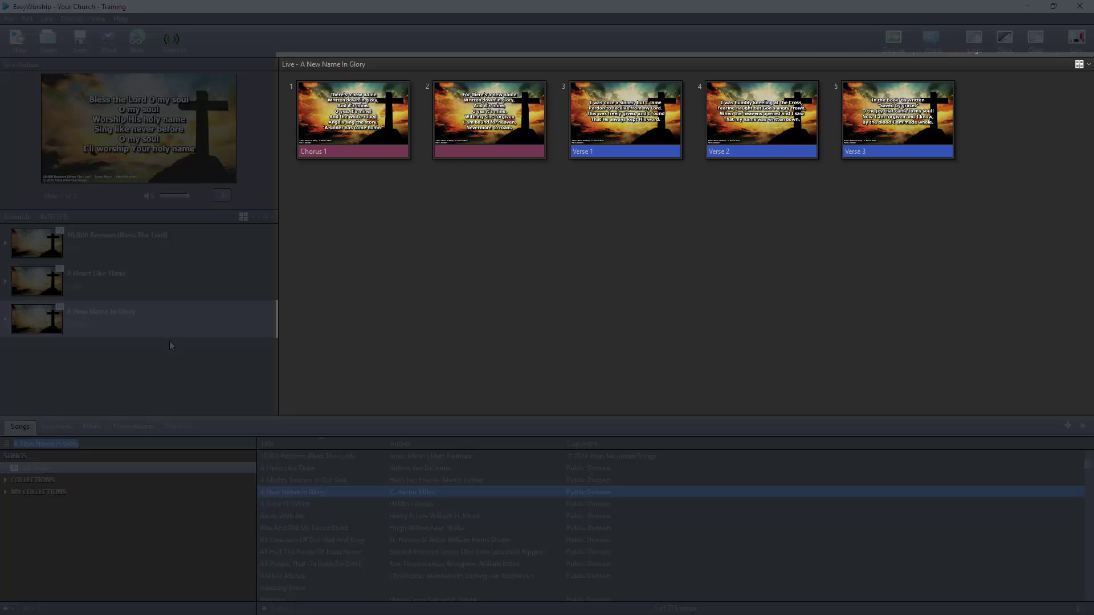
pyautogui.click(168, 287)
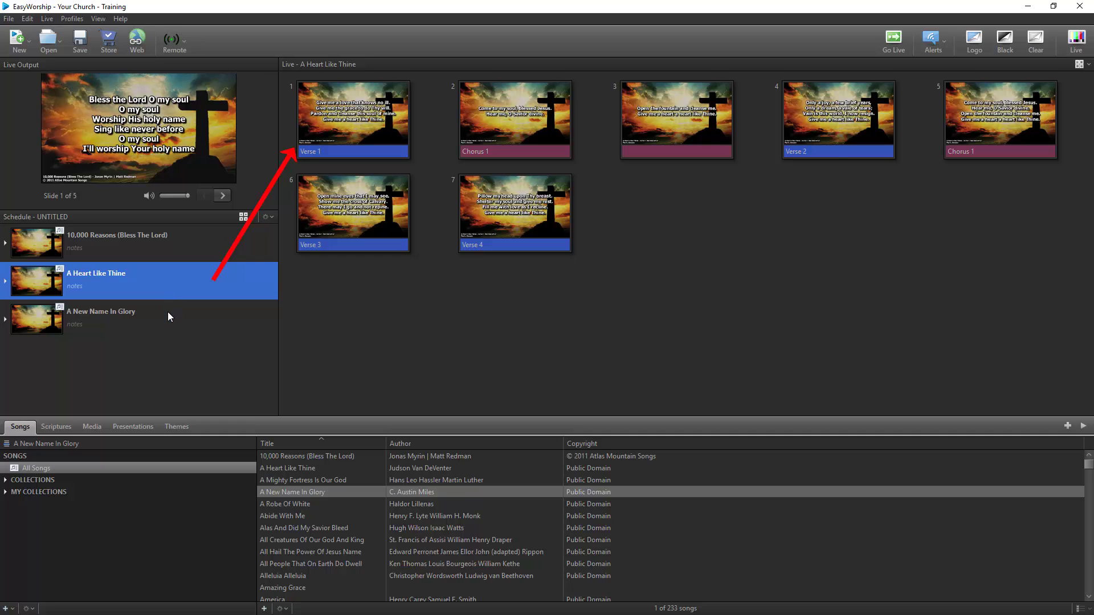
pyautogui.click(169, 316)
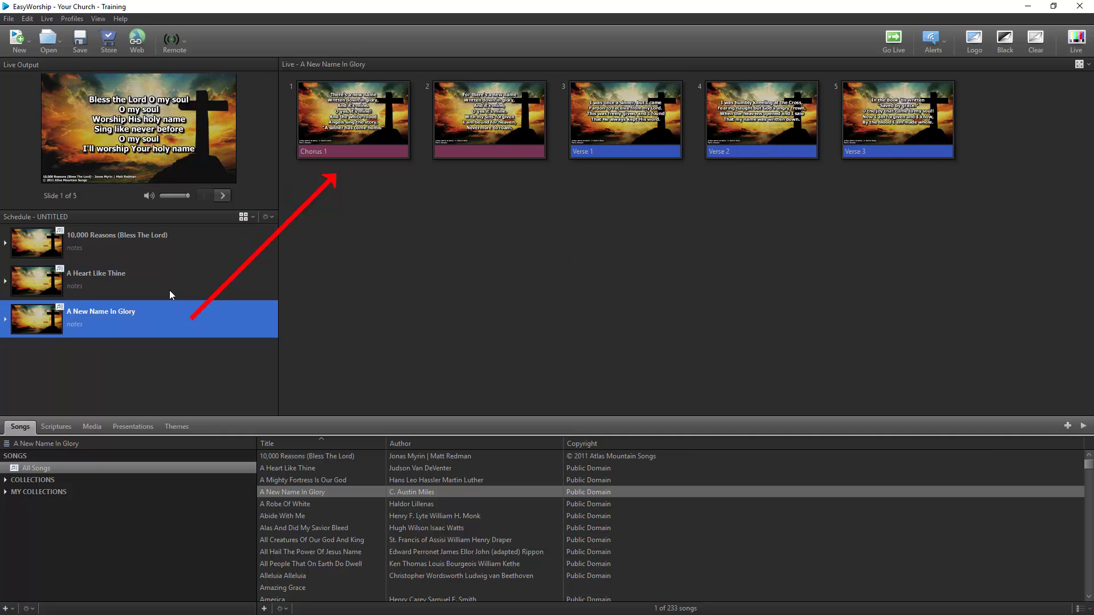
pyautogui.click(170, 288)
# Show Verse 1, Chorus 1 and the third slide of A Heart Like Thine live, then load 10,000 Reasons
pyautogui.click(341, 129)
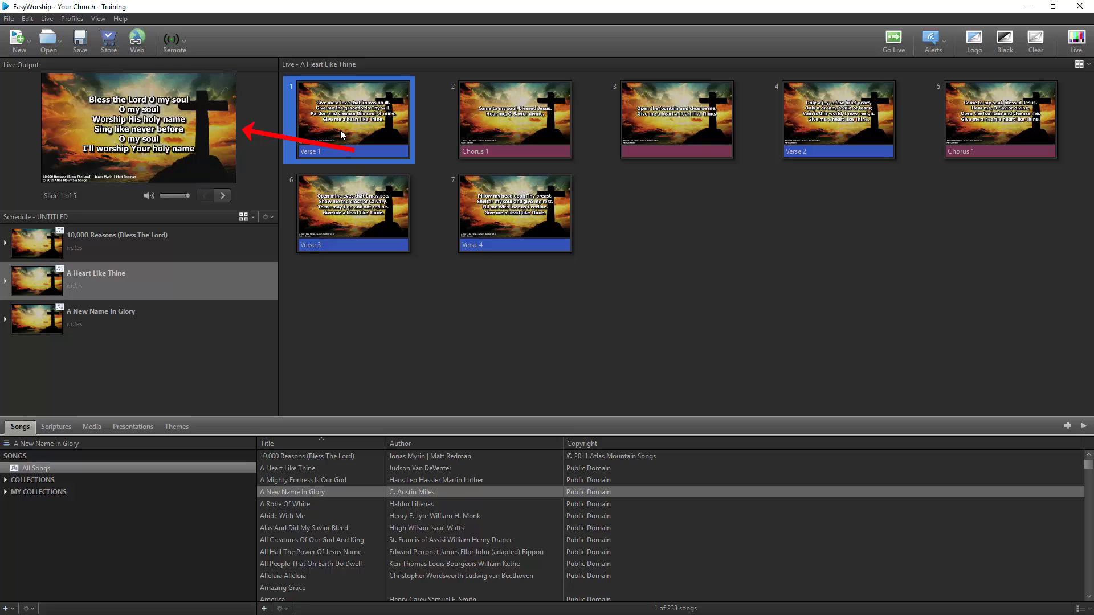
pyautogui.click(508, 114)
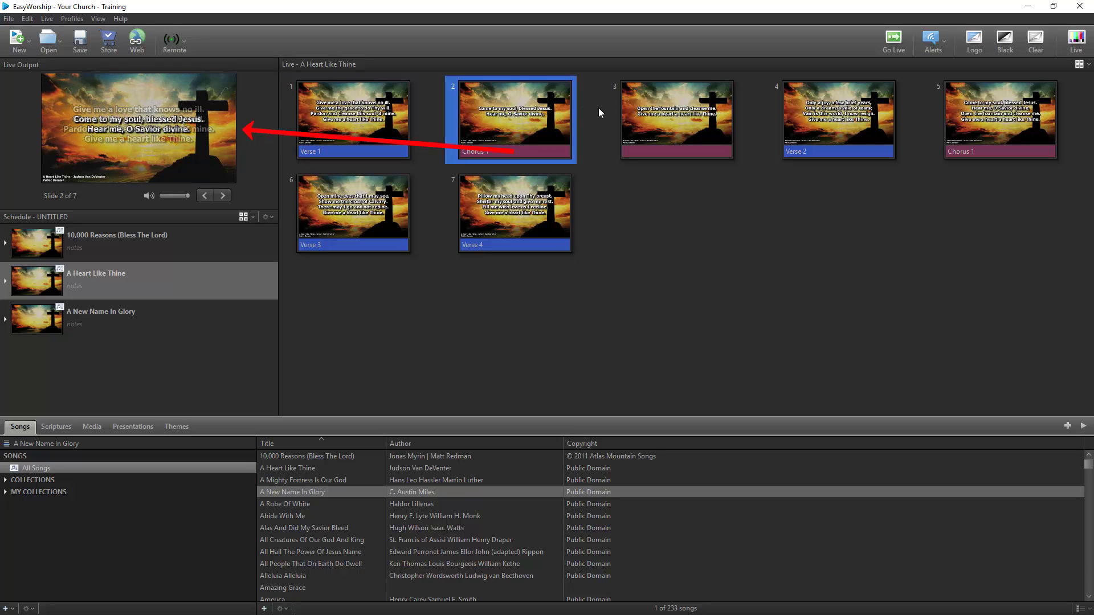
pyautogui.click(649, 109)
pyautogui.click(227, 242)
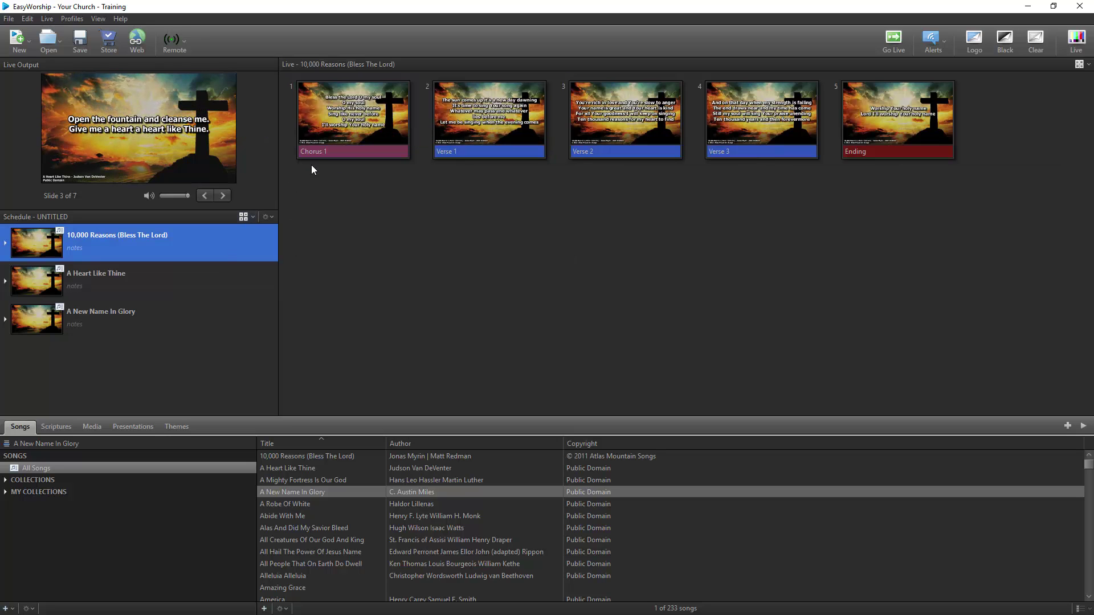
# Put Chorus 1 of 10,000 Reasons live, switch to Live with Resource Preview, and preview three songs
pyautogui.click(353, 132)
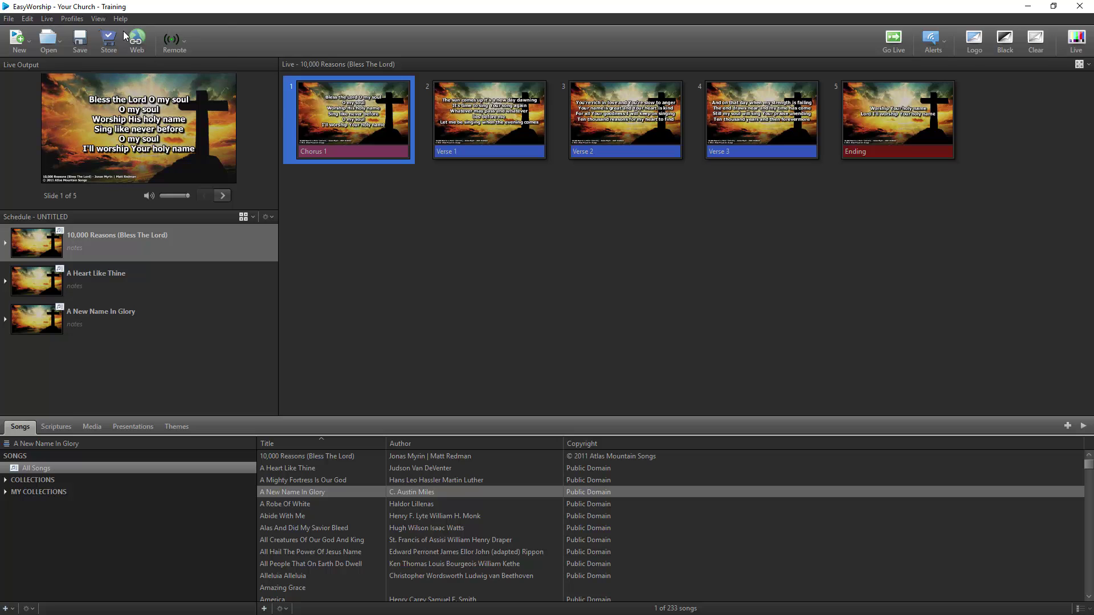
pyautogui.click(98, 18)
pyautogui.click(98, 55)
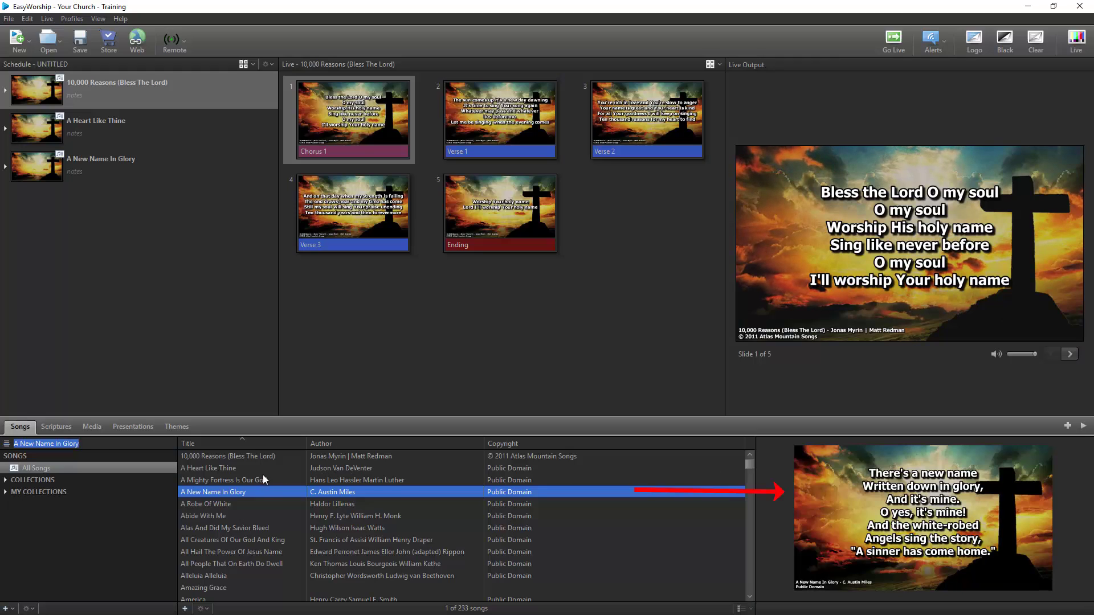
pyautogui.click(261, 479)
pyautogui.click(261, 471)
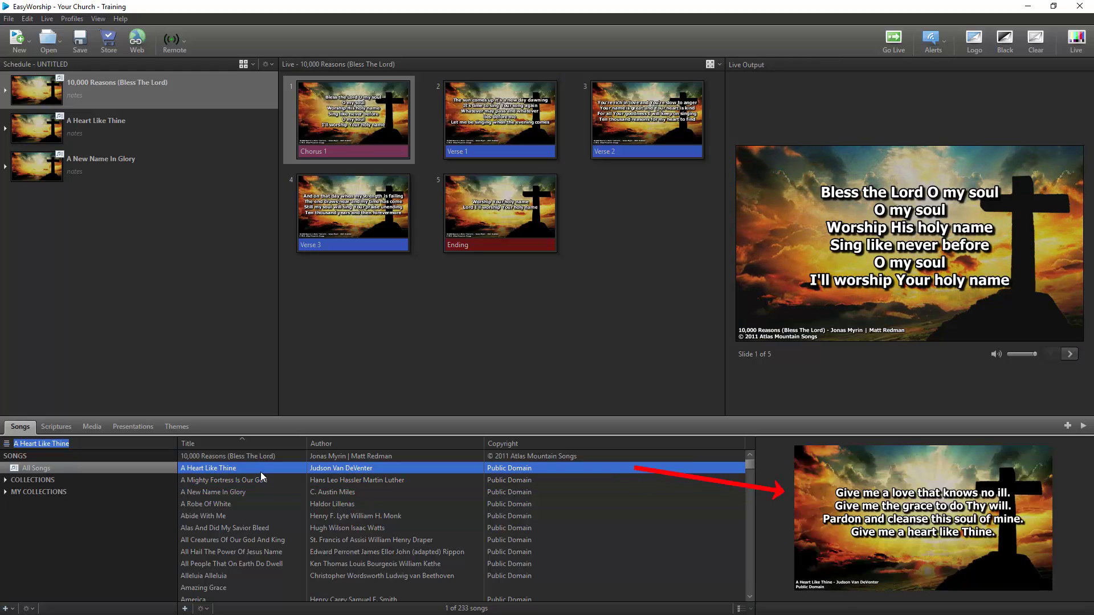
pyautogui.click(262, 458)
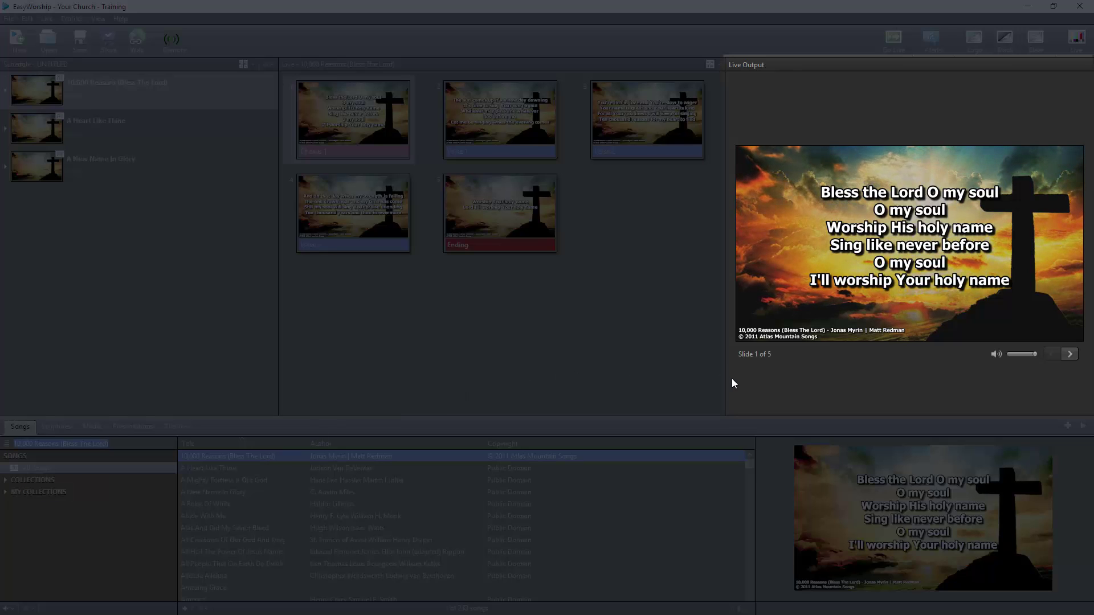
# Step 10,000 Reasons live through Chorus 1, Verse 1, Verse 2 and the Ending slide
pyautogui.click(403, 126)
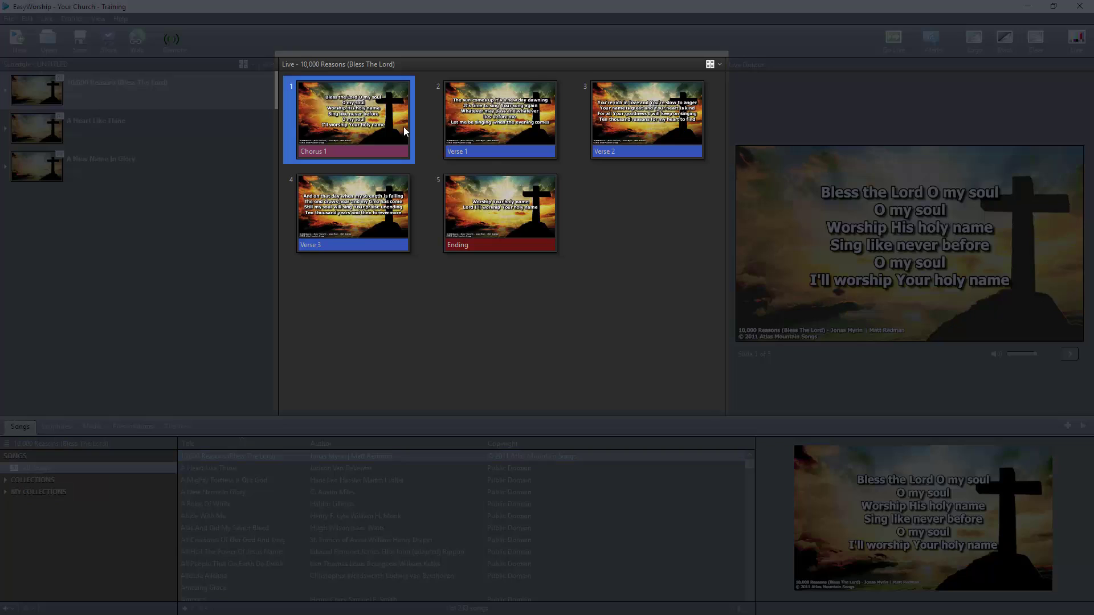
pyautogui.click(463, 127)
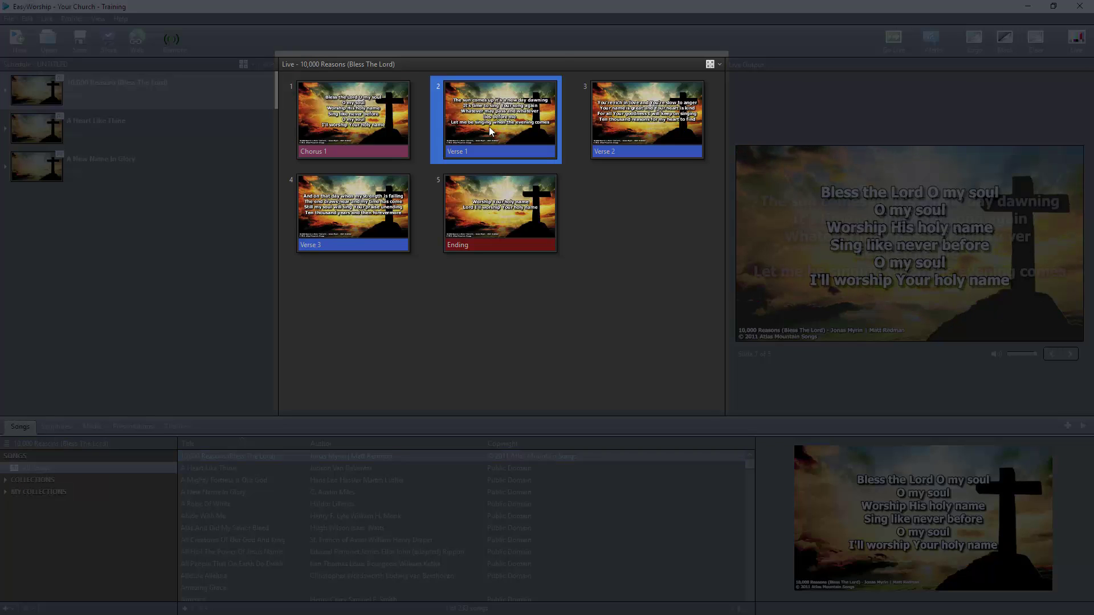
pyautogui.click(593, 126)
pyautogui.click(480, 200)
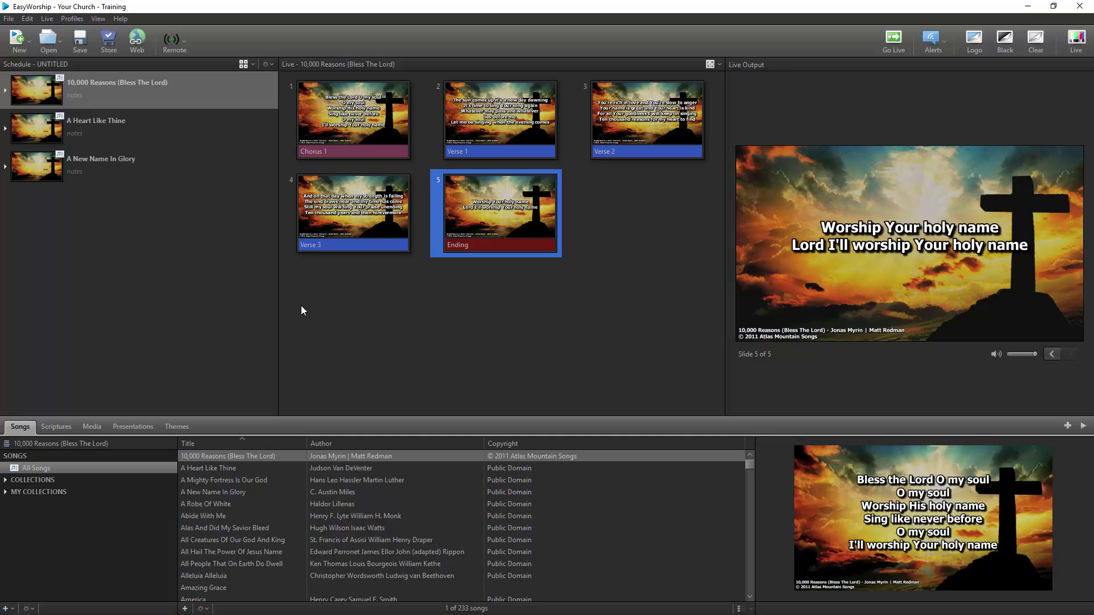
# Widen the schedule panel and resize the live output preview and upper panels
pyautogui.moveTo(277, 308); pyautogui.dragTo(336, 313)
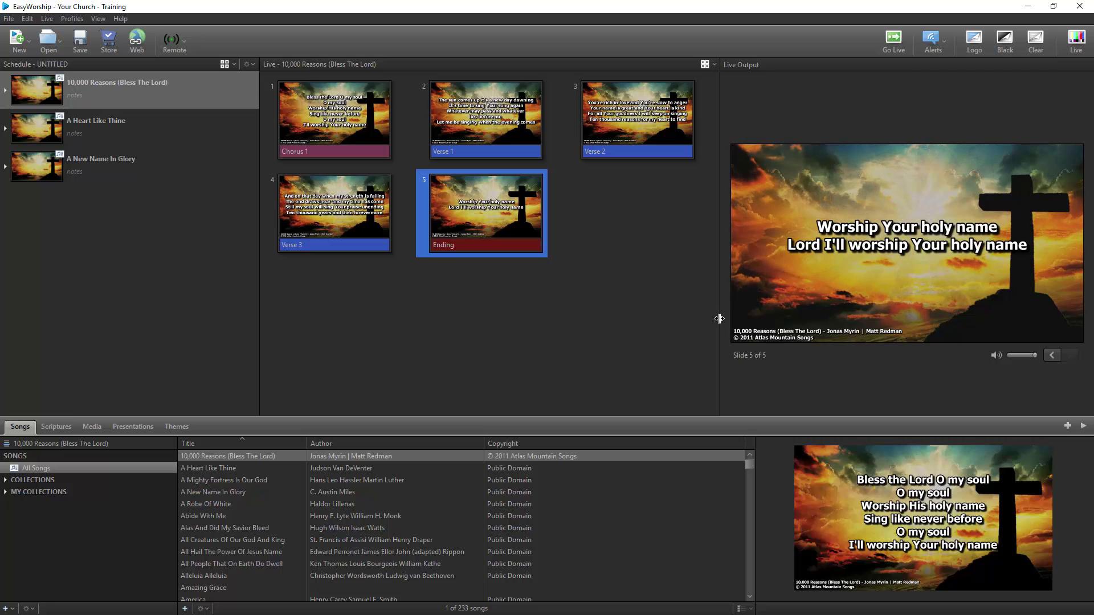
pyautogui.moveTo(719, 321); pyautogui.dragTo(714, 376)
pyautogui.moveTo(675, 417); pyautogui.dragTo(604, 396)
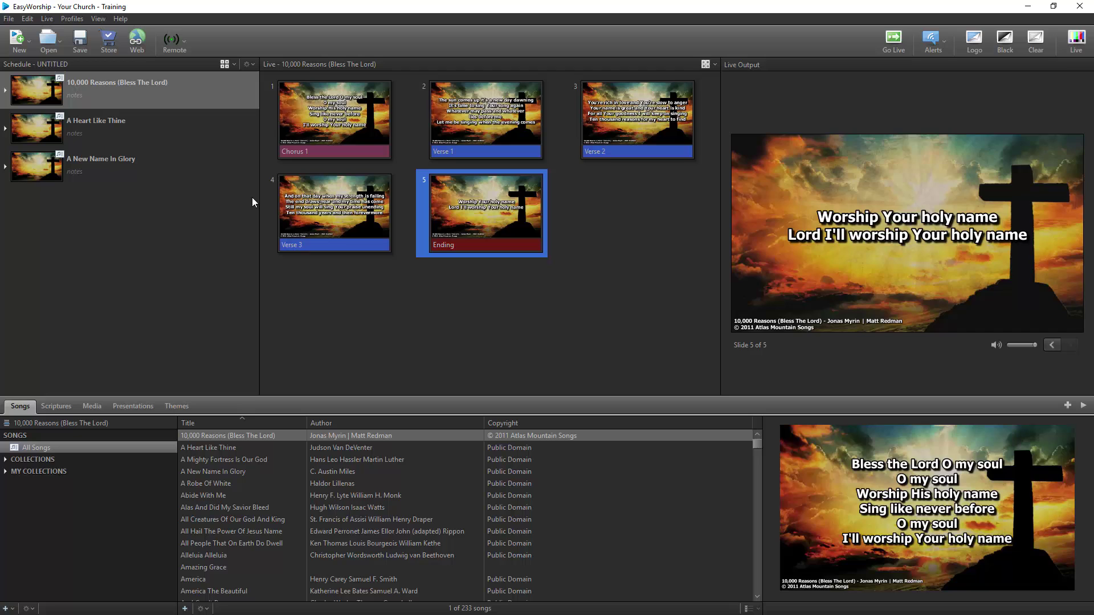
# Try the Light interface colour scheme, then switch back to Dark
pyautogui.click(98, 18)
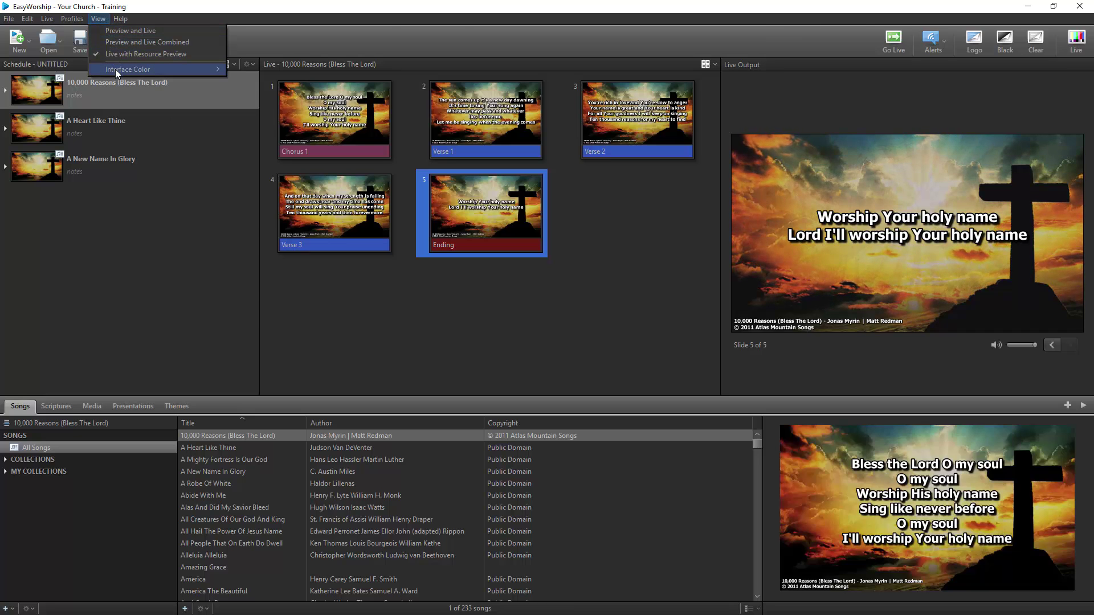
pyautogui.moveTo(187, 70)
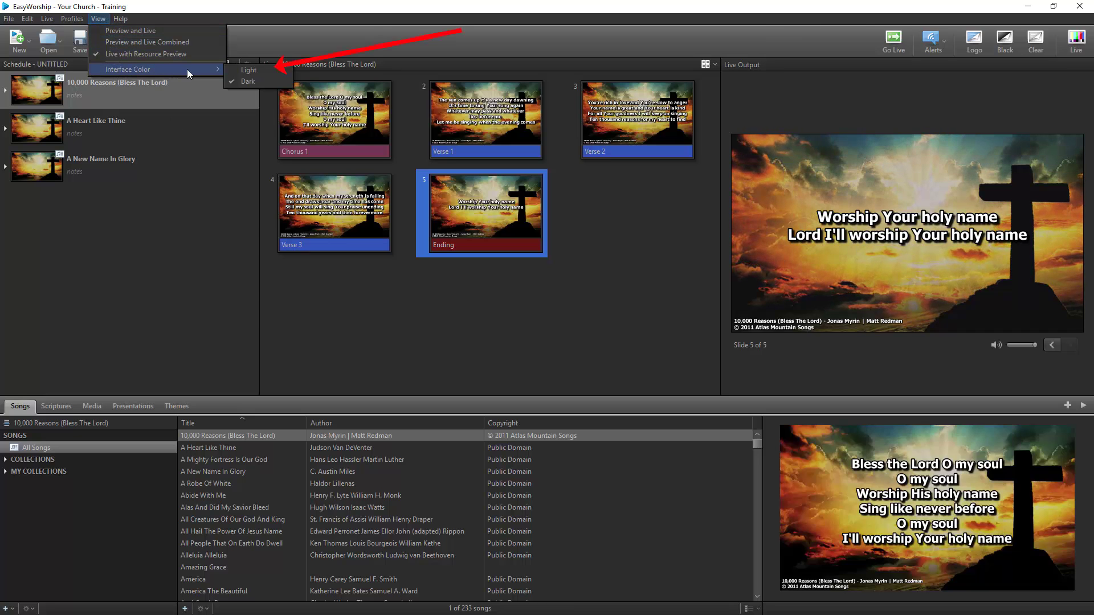
pyautogui.click(257, 70)
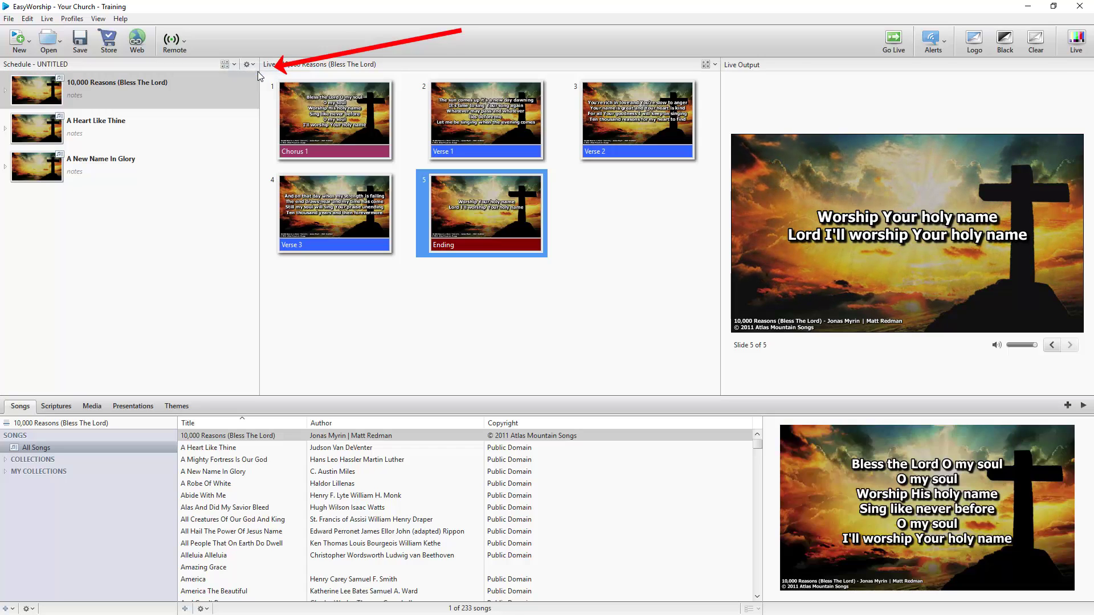
pyautogui.click(98, 18)
pyautogui.moveTo(164, 69)
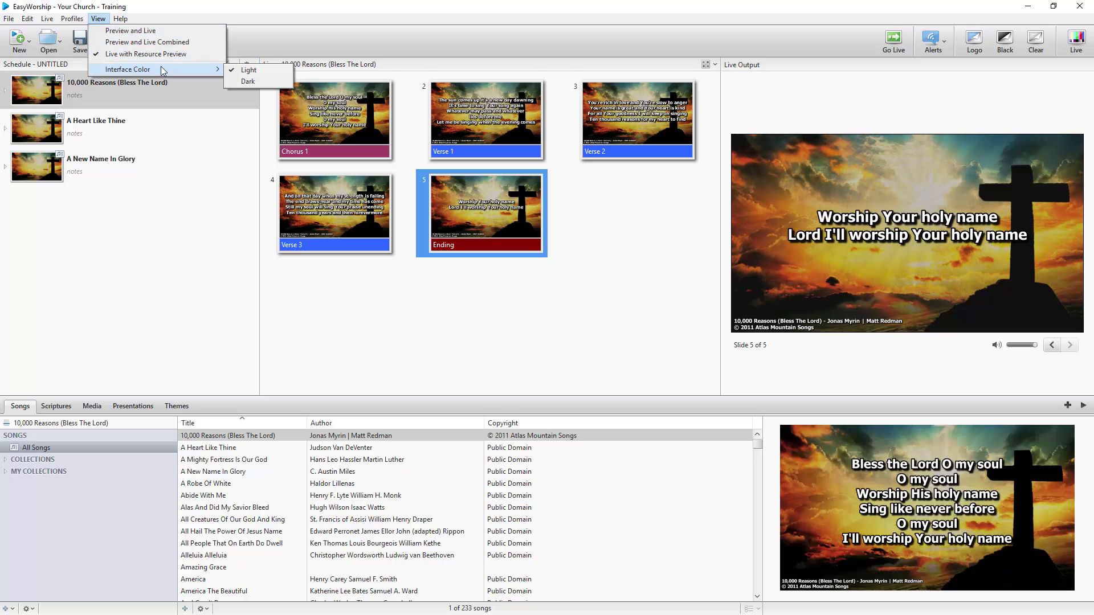
pyautogui.click(246, 81)
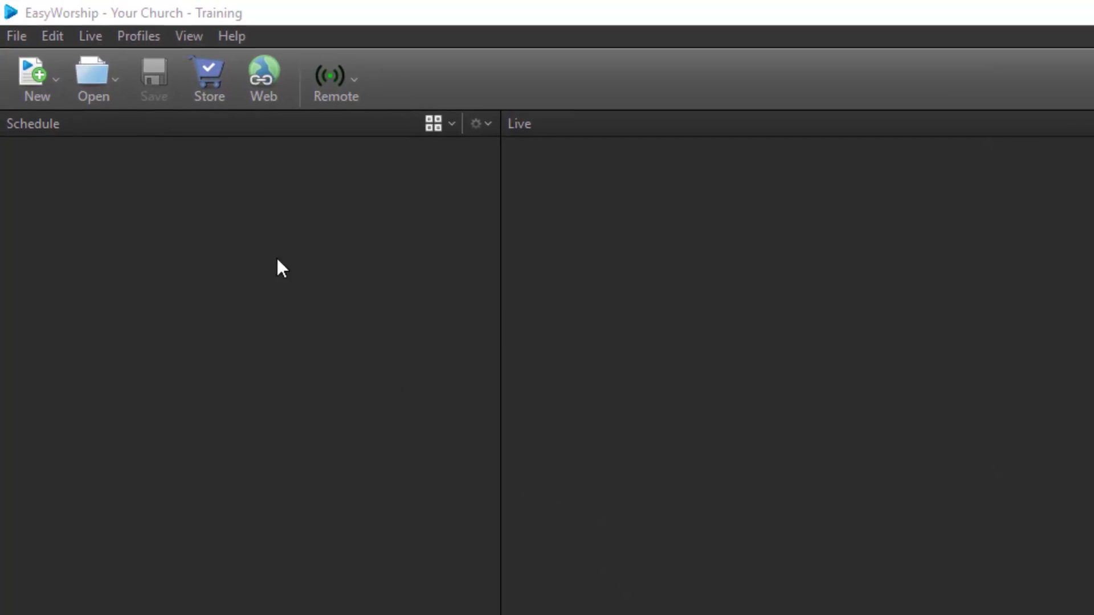
# Choose New Song from the New dropdown to start an untitled song in the Song Editor
pyautogui.click(38, 69)
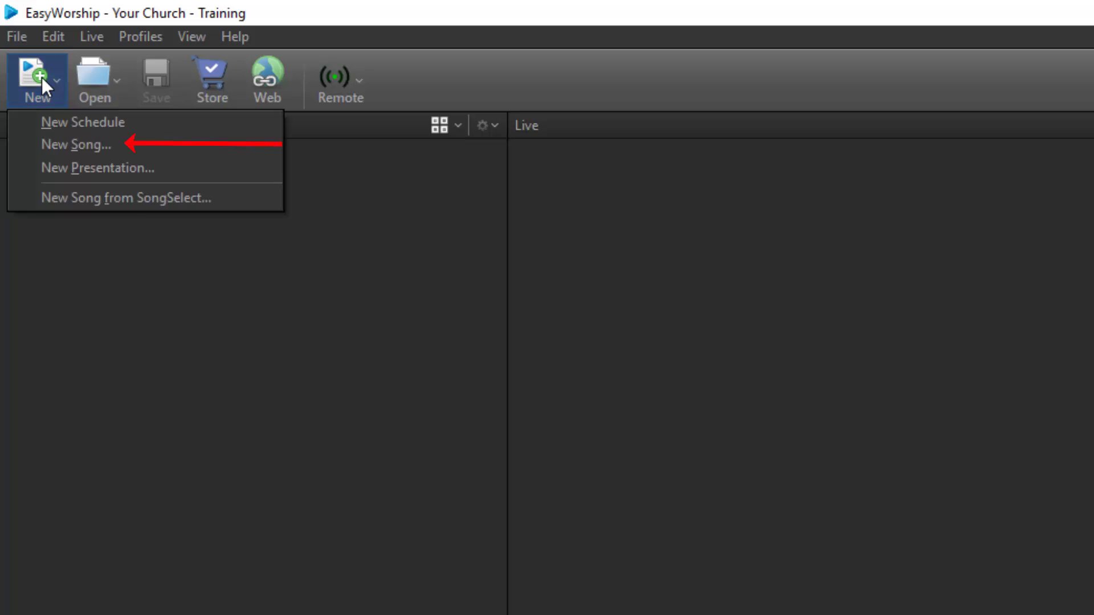
pyautogui.click(27, 142)
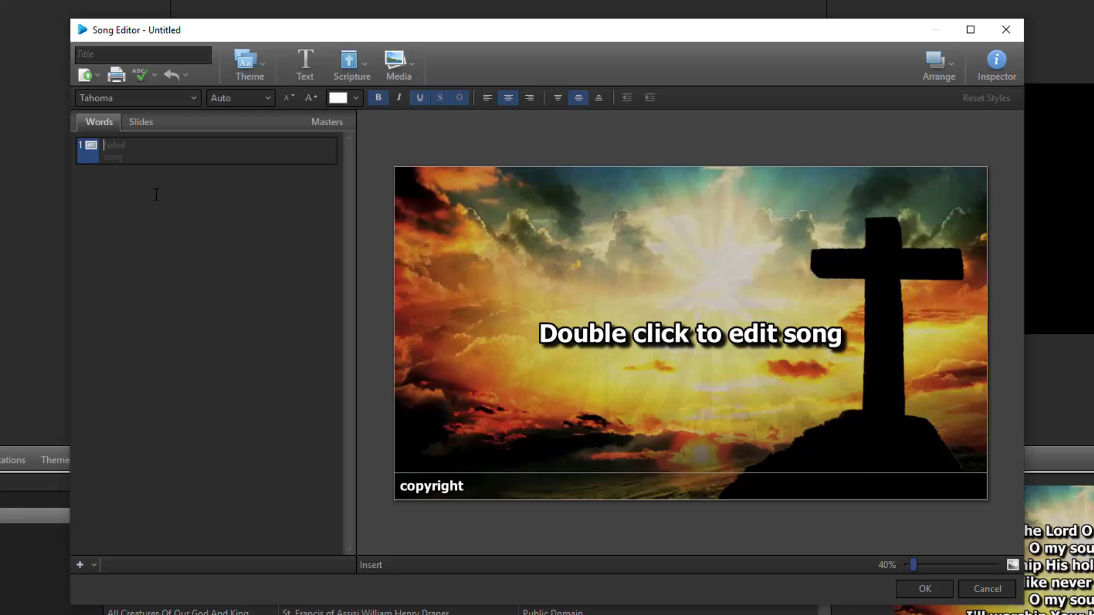
# Label the first slide Verse 1 and paste the four Amazing Grace opening lines as plain text
pyautogui.write('V')
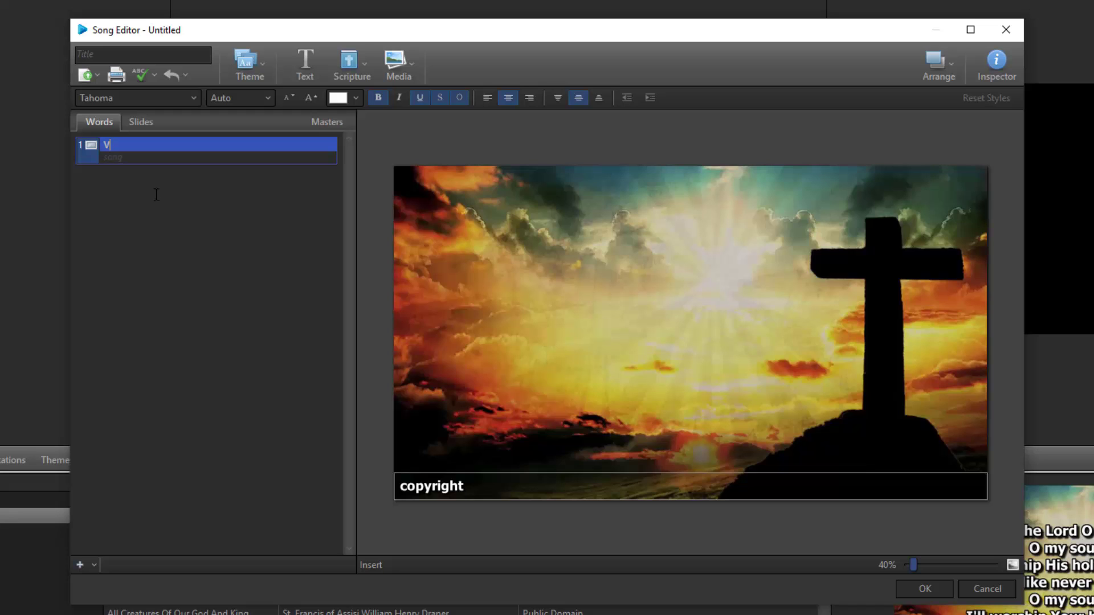
pyautogui.write('erse 1')
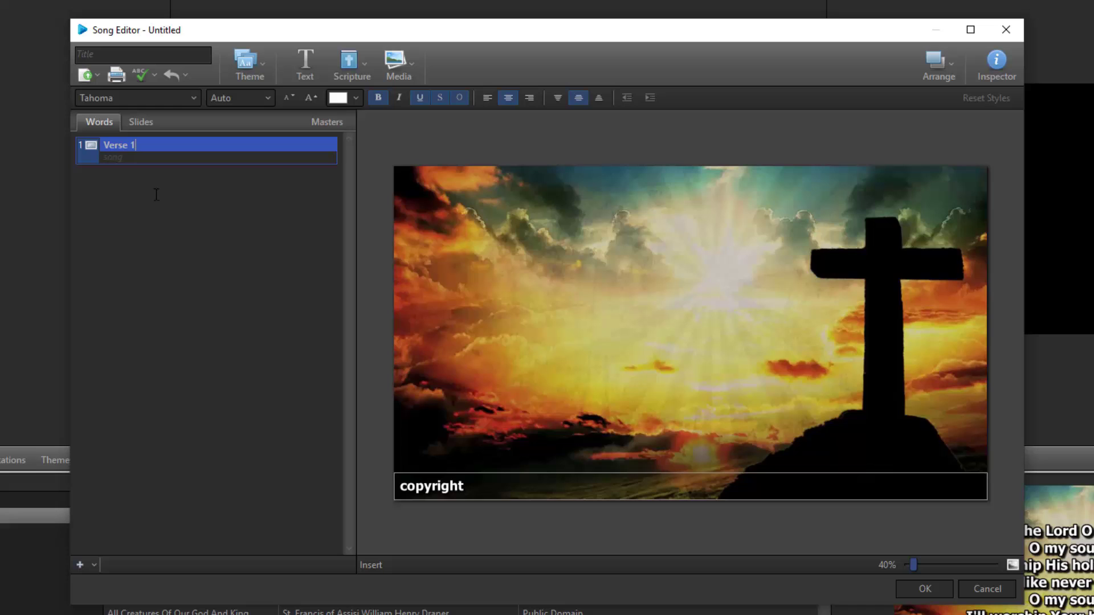
pyautogui.click(130, 159)
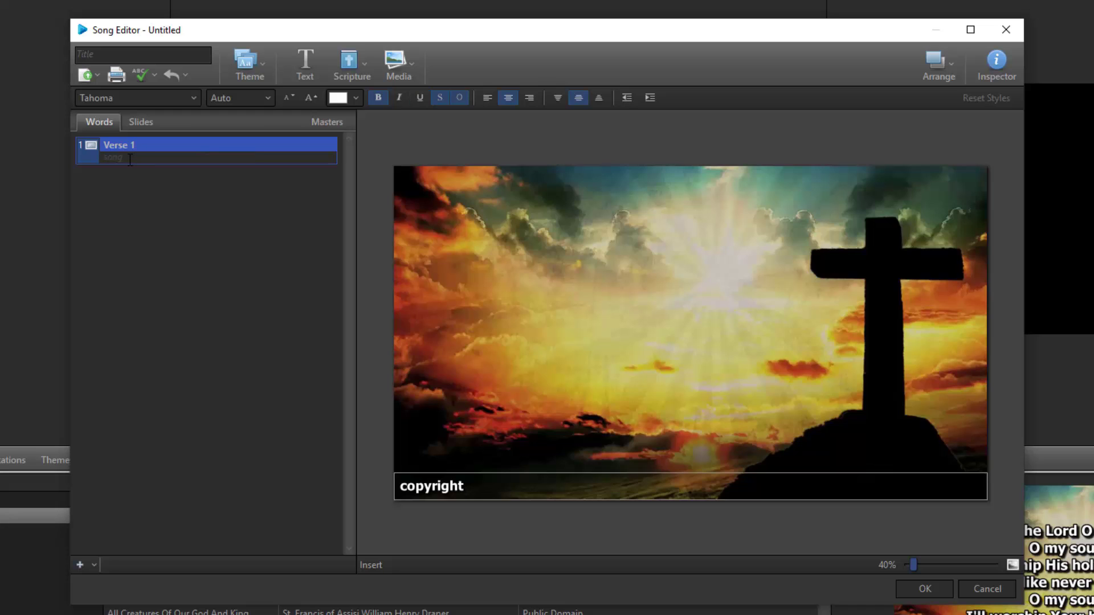
pyautogui.write('Amazing ')
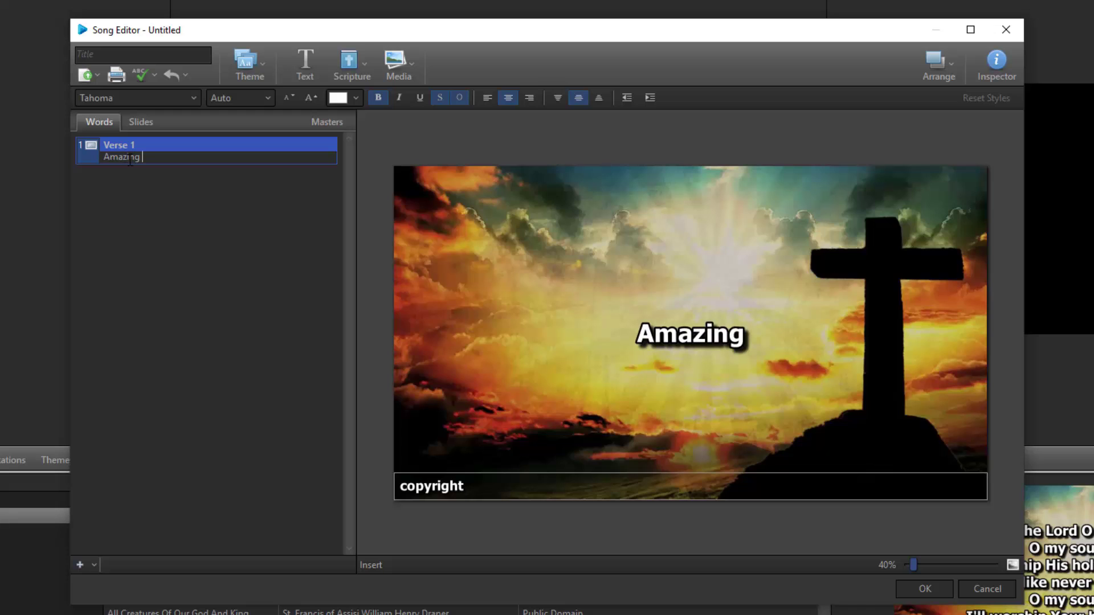
pyautogui.write('Grace')
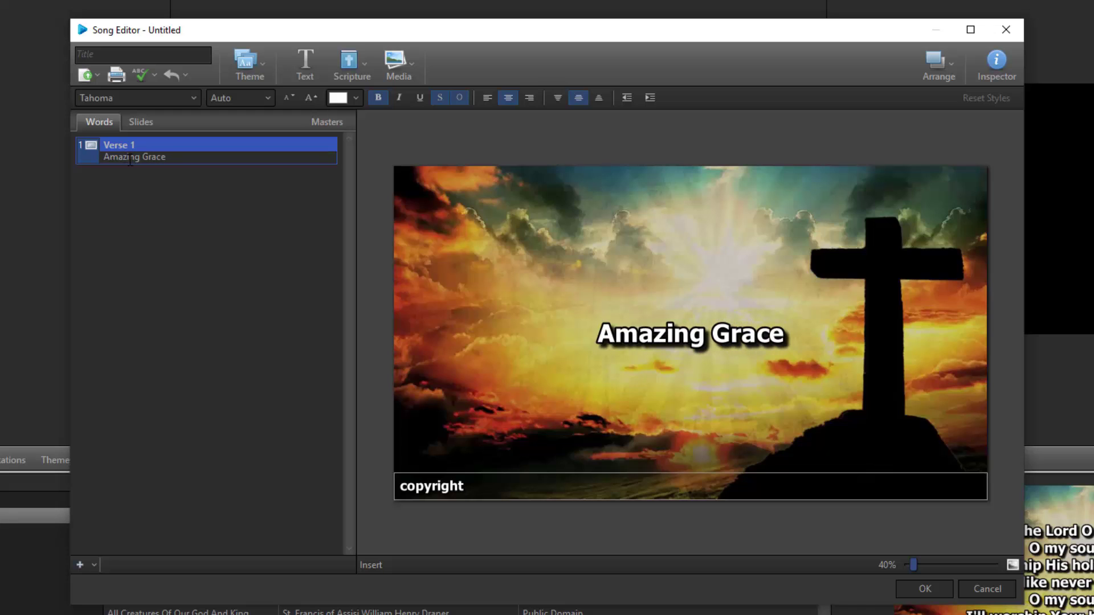
pyautogui.moveTo(166, 157); pyautogui.dragTo(106, 159)
pyautogui.rightClick(122, 157)
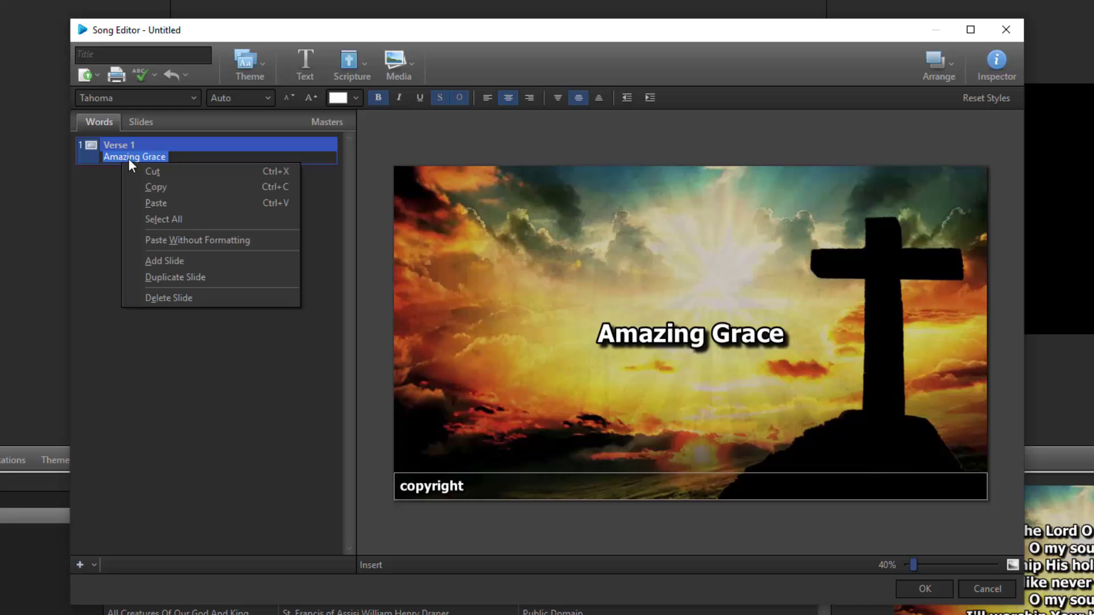
pyautogui.click(139, 240)
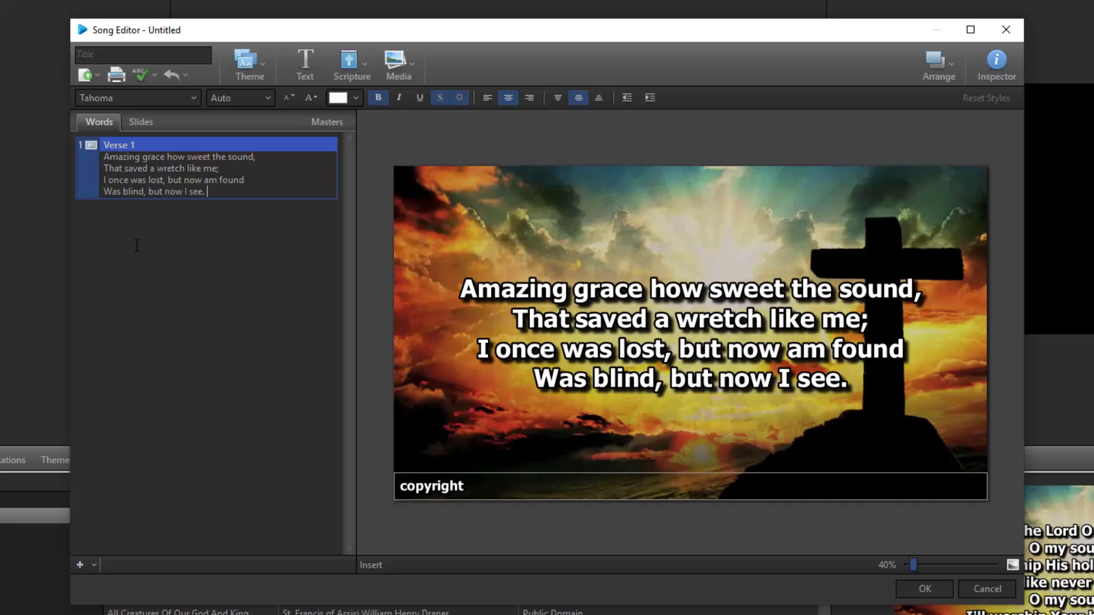
# Add a second slide, title the song Amazing Grace, and save it with OK
pyautogui.click(80, 566)
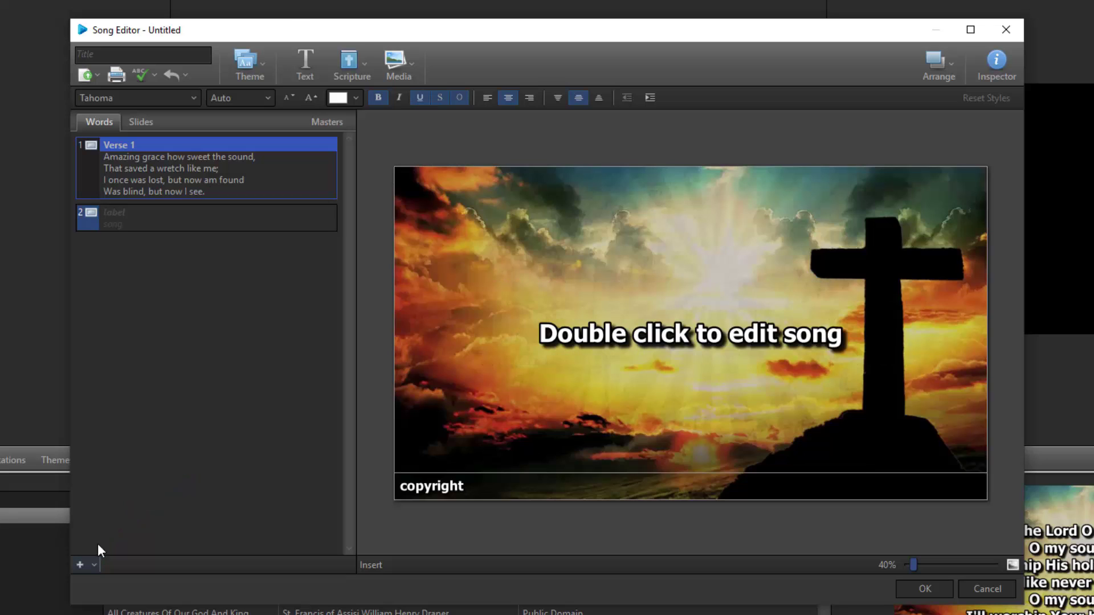
pyautogui.click(133, 53)
pyautogui.write('A')
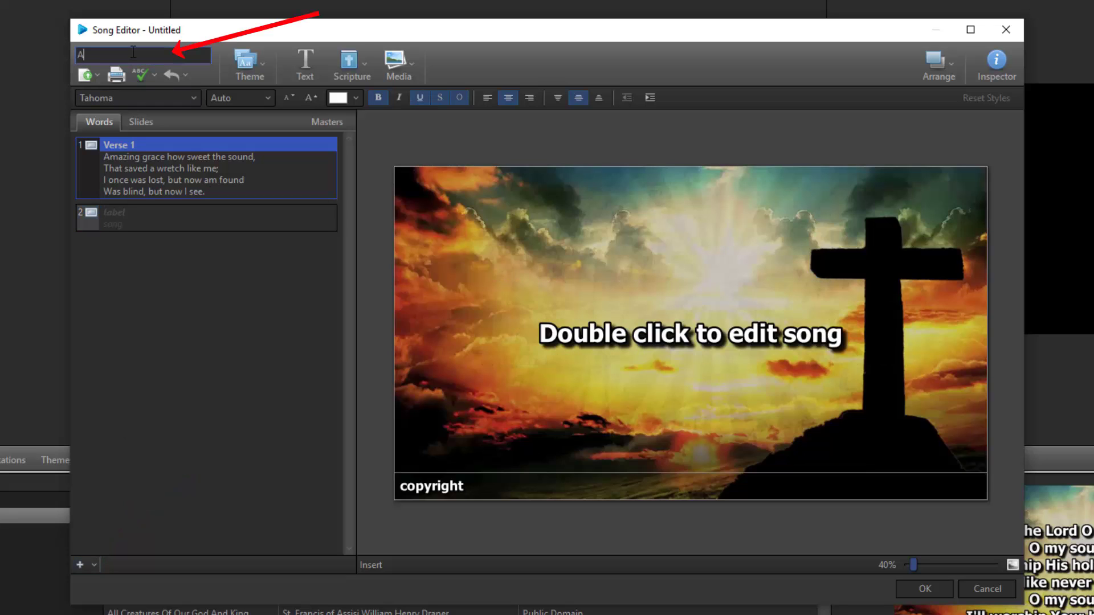
pyautogui.write('mazing Grac')
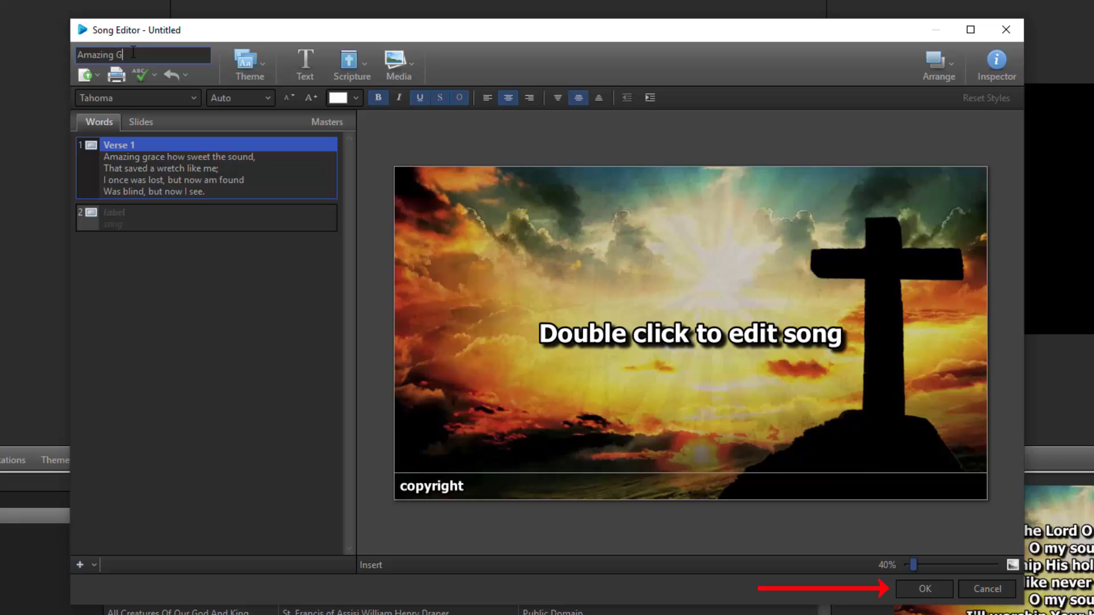
pyautogui.write('e')
pyautogui.click(912, 587)
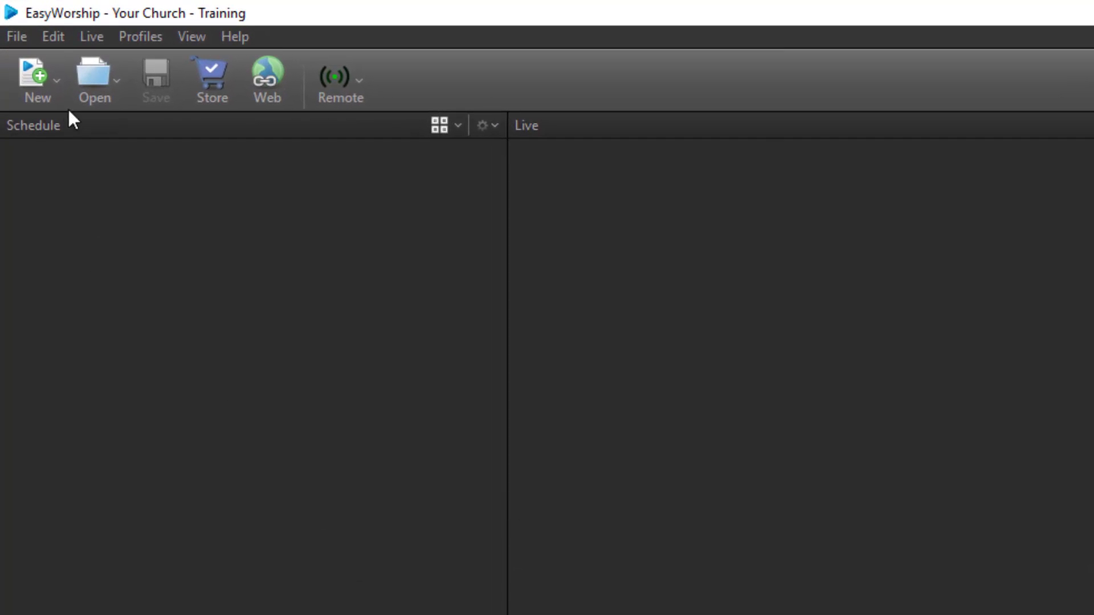
# Start a new song and import its four verses from the rich text file Amazing Grace.rtf
pyautogui.click(42, 79)
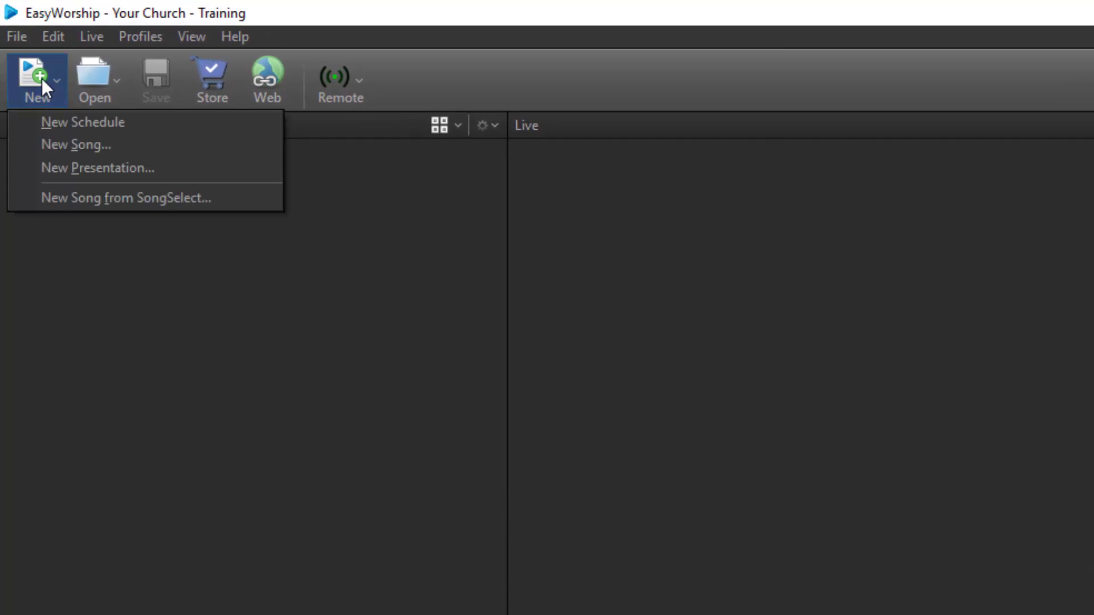
pyautogui.click(27, 142)
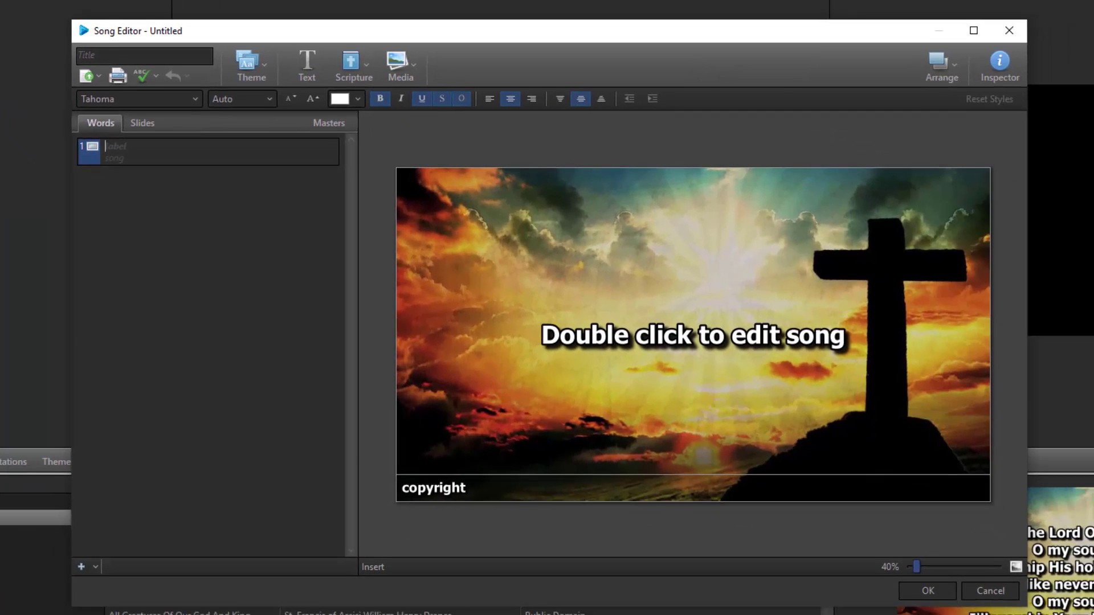
pyautogui.click(85, 75)
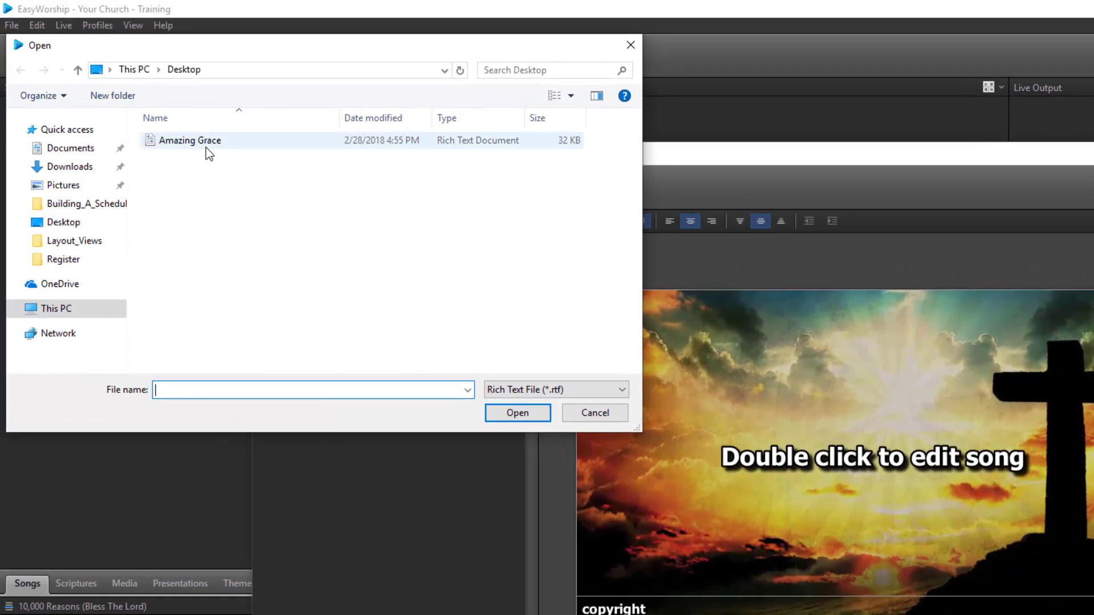
pyautogui.click(594, 395)
pyautogui.click(591, 402)
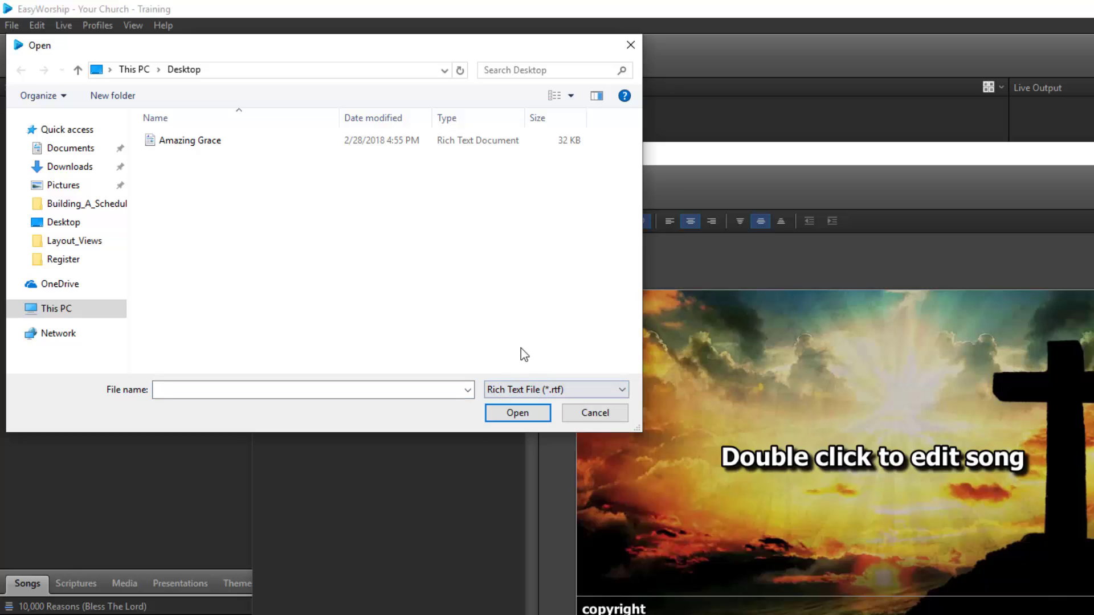
pyautogui.click(222, 149)
pyautogui.click(507, 415)
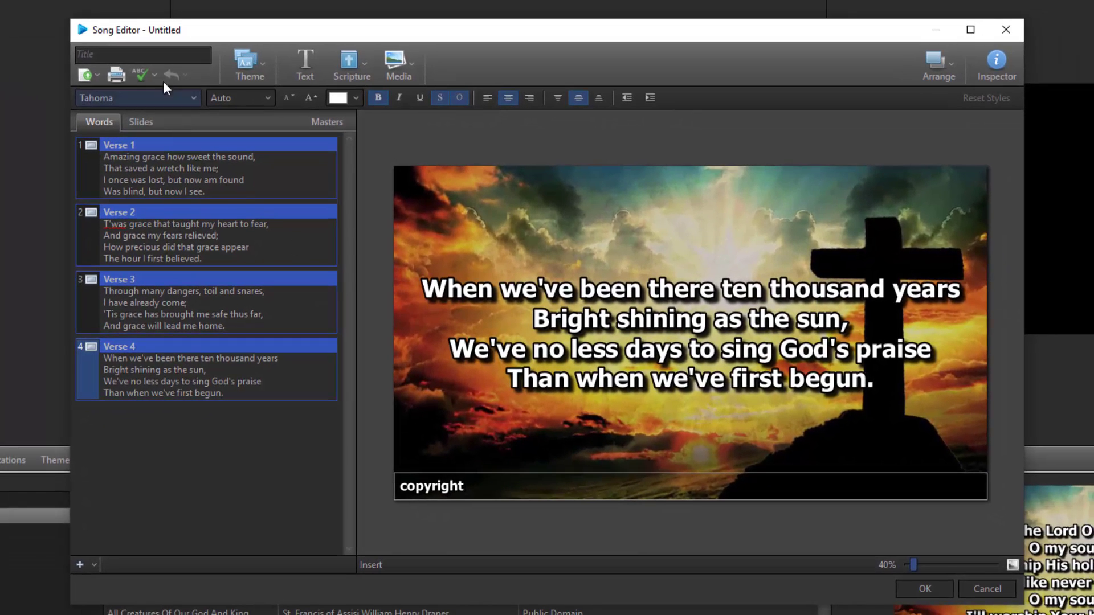
# Title the song 'Amazing Grace' and save it to the song library
pyautogui.click(195, 78)
pyautogui.write('Amazing Gr')
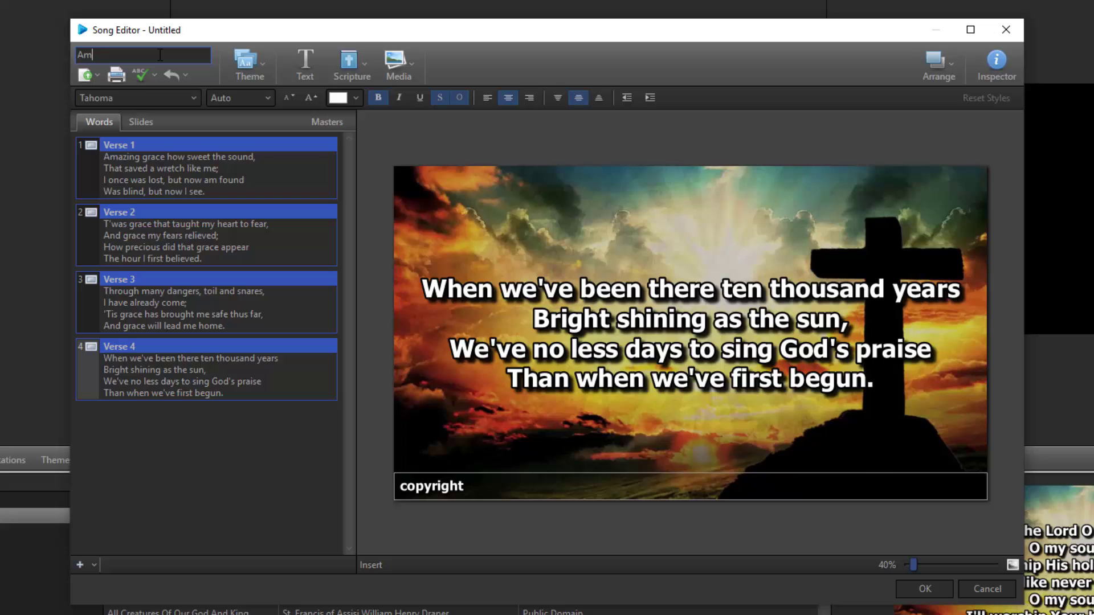
pyautogui.write('ace')
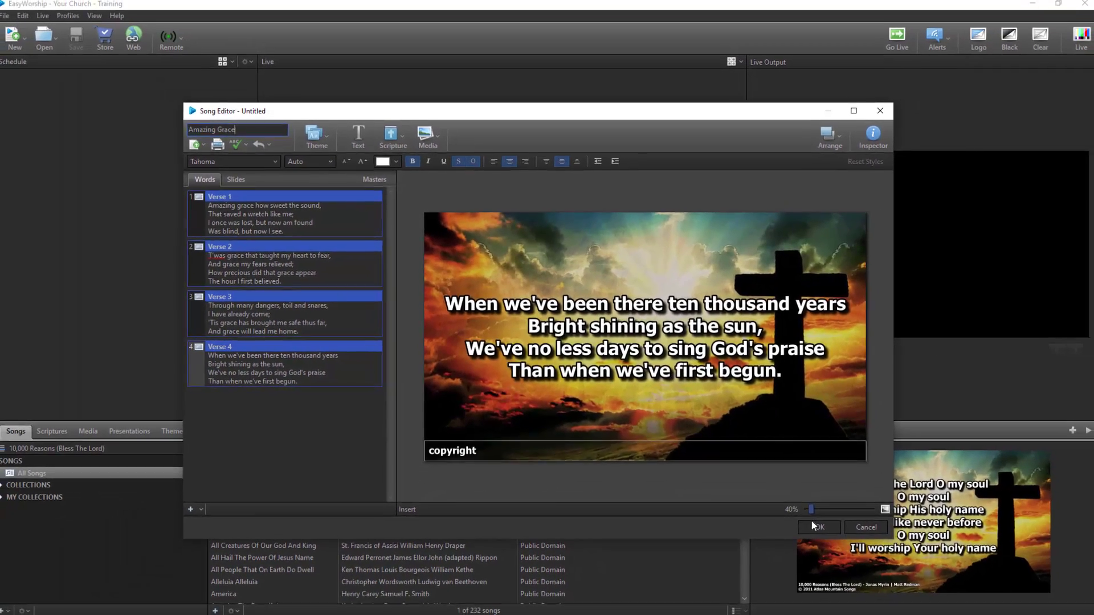
pyautogui.click(924, 589)
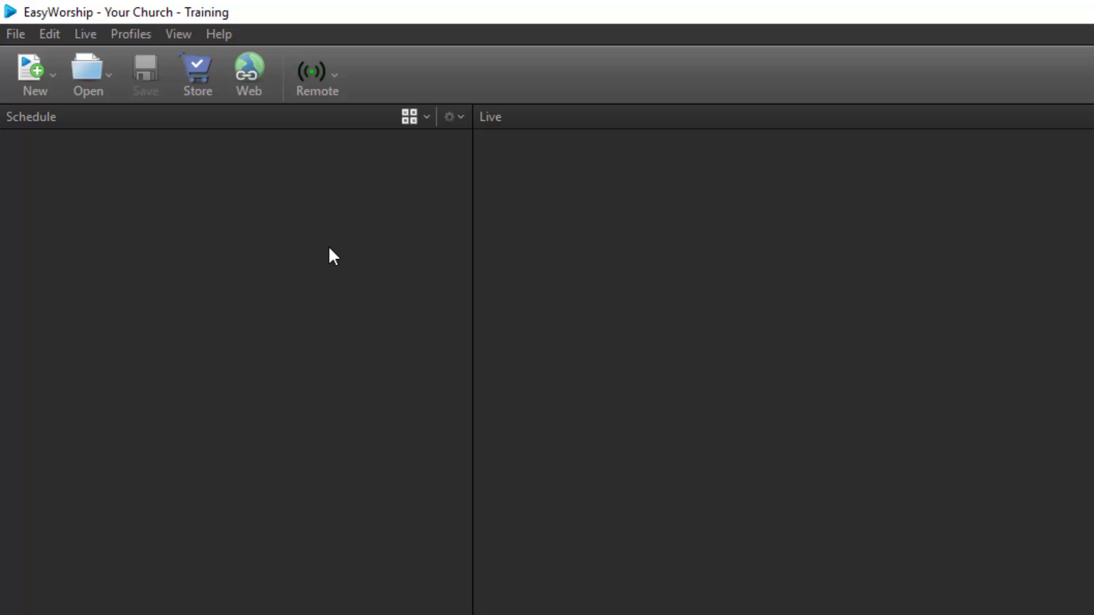
# Start a new song from SongSelect and sign in with the saved account credentials
pyautogui.click(53, 80)
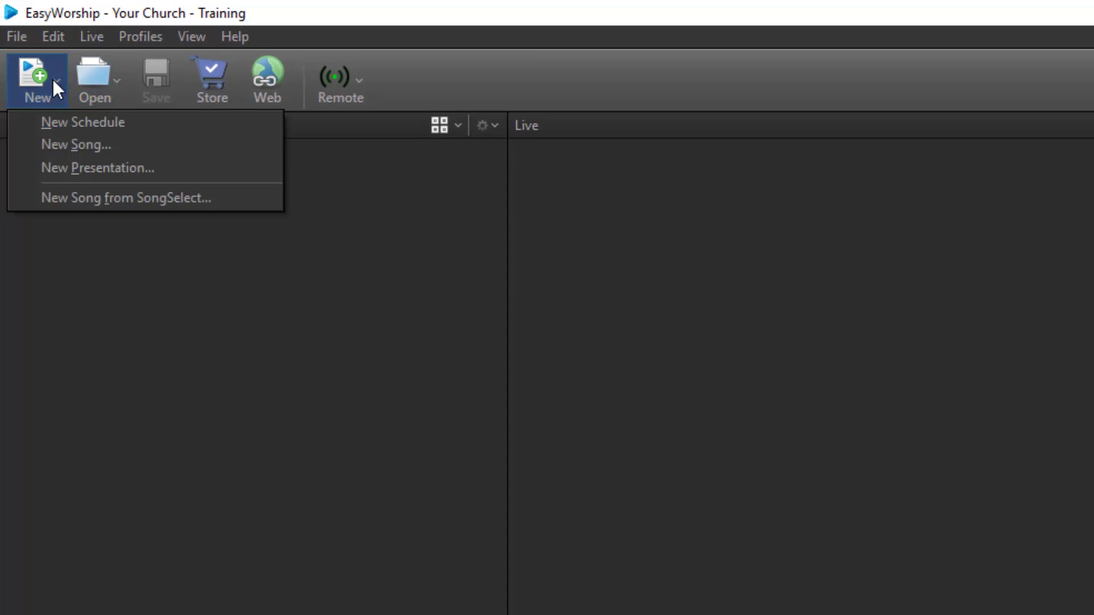
pyautogui.click(53, 196)
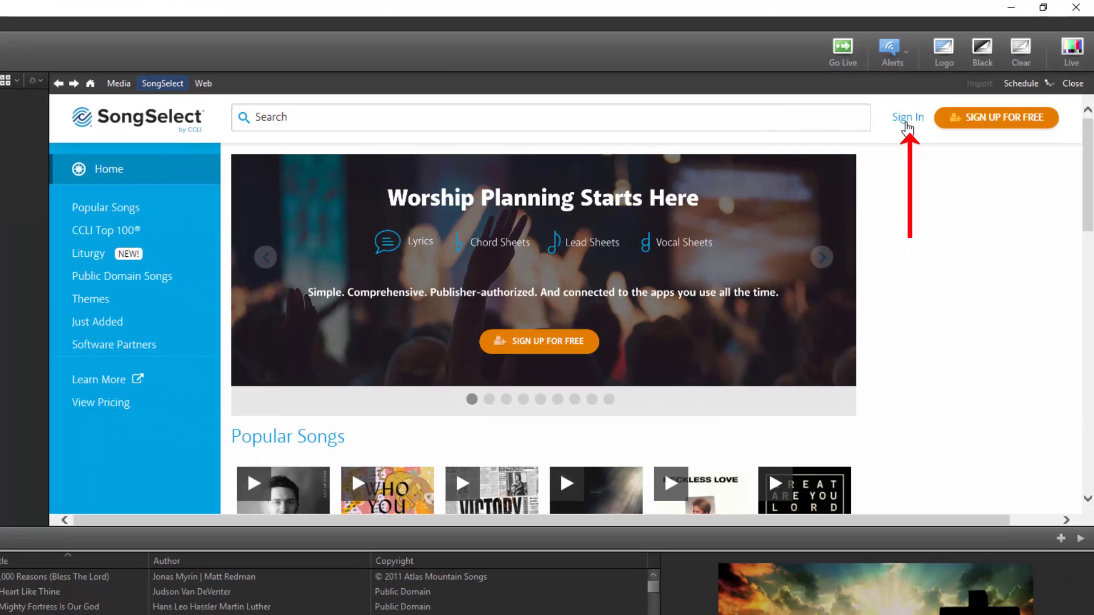
pyautogui.click(907, 126)
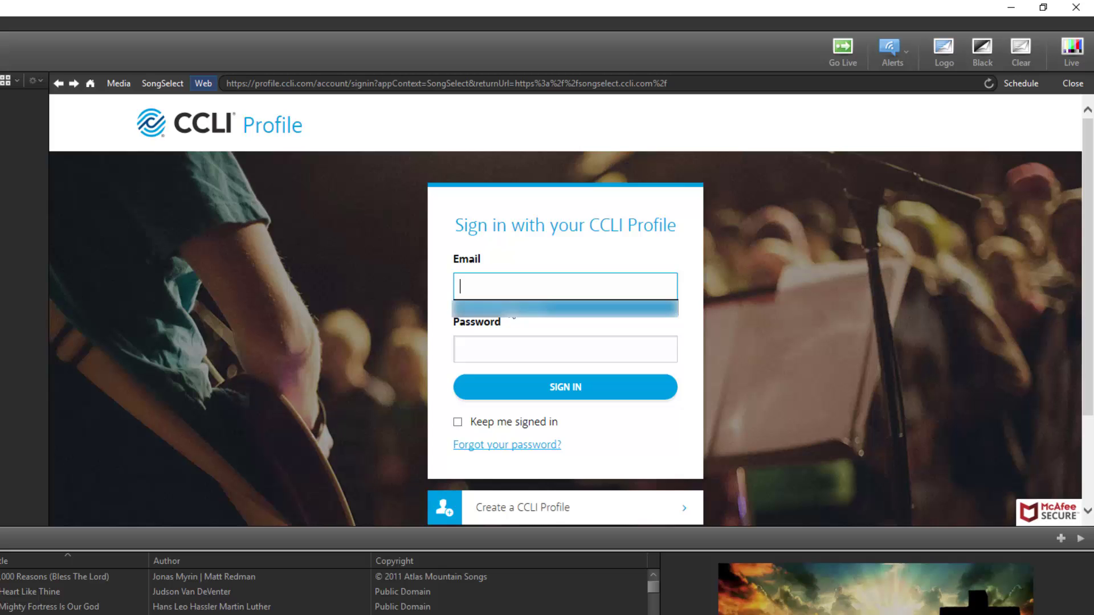
pyautogui.click(501, 310)
pyautogui.click(515, 390)
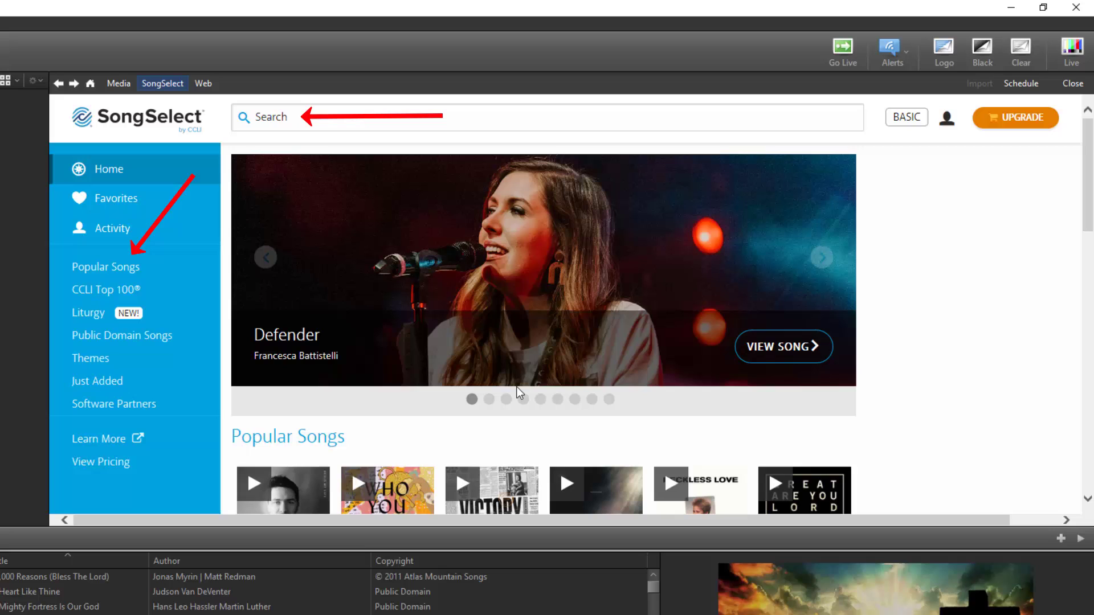
# Import Who You Say I Am from the CCLI Top 100, add it to the schedule, then close SongSelect
pyautogui.click(131, 291)
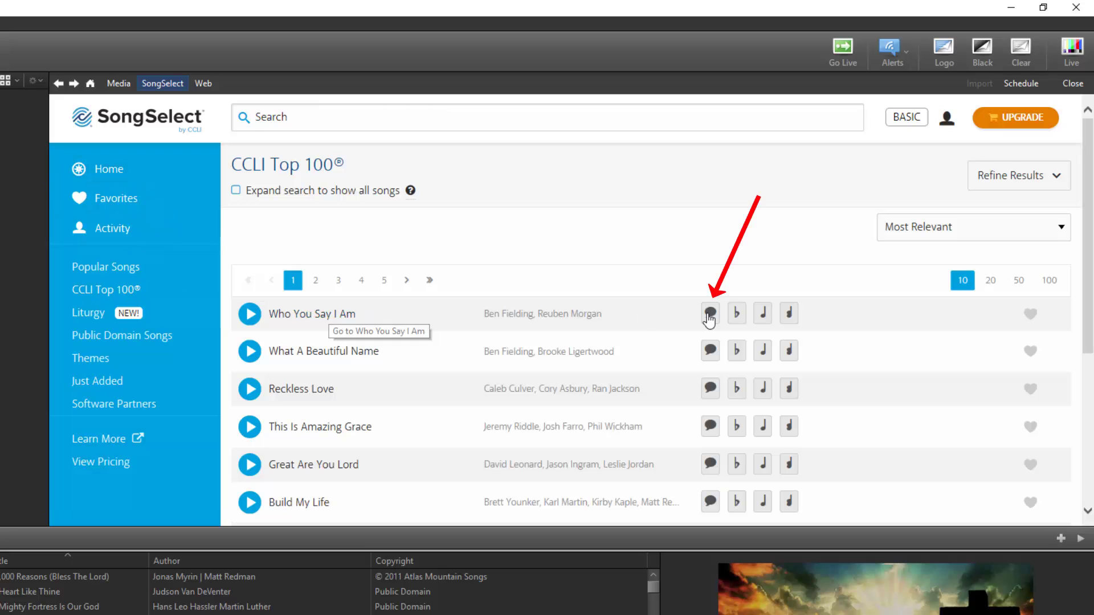
pyautogui.click(310, 314)
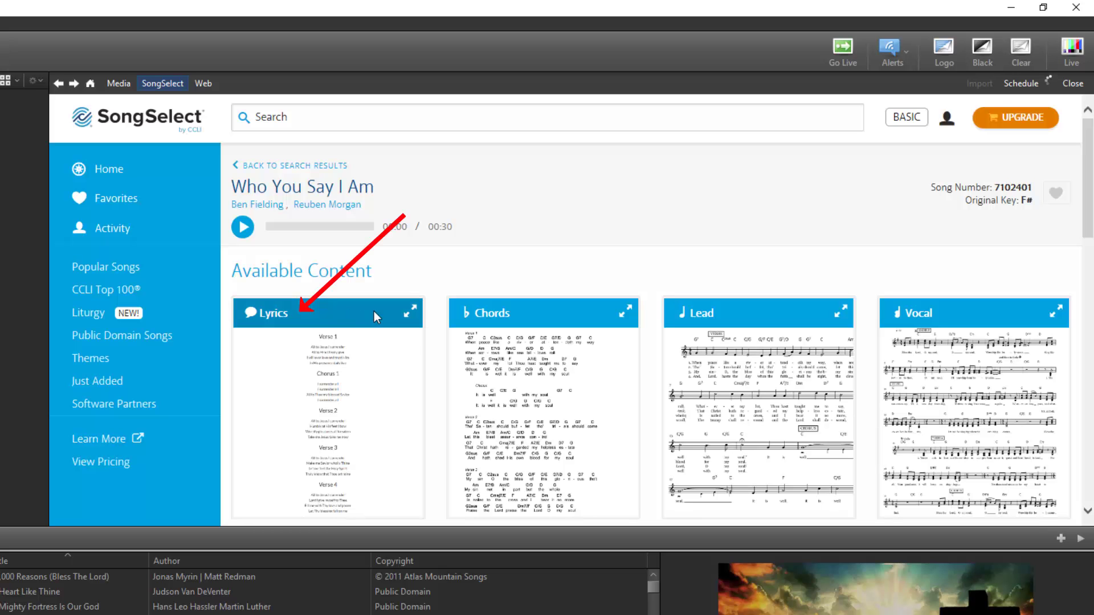
pyautogui.click(352, 317)
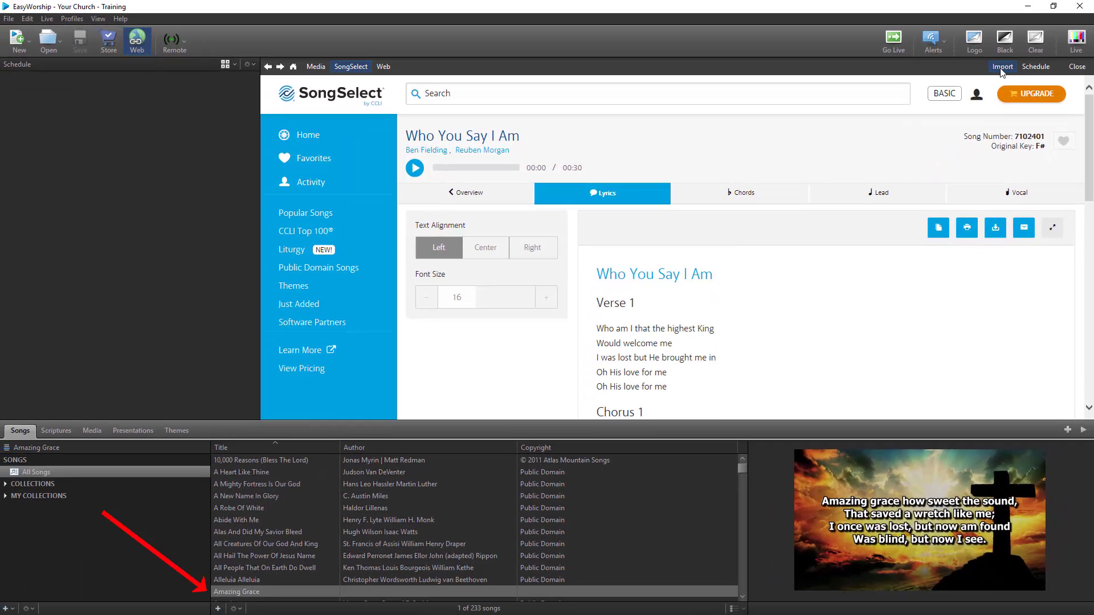
pyautogui.click(1001, 67)
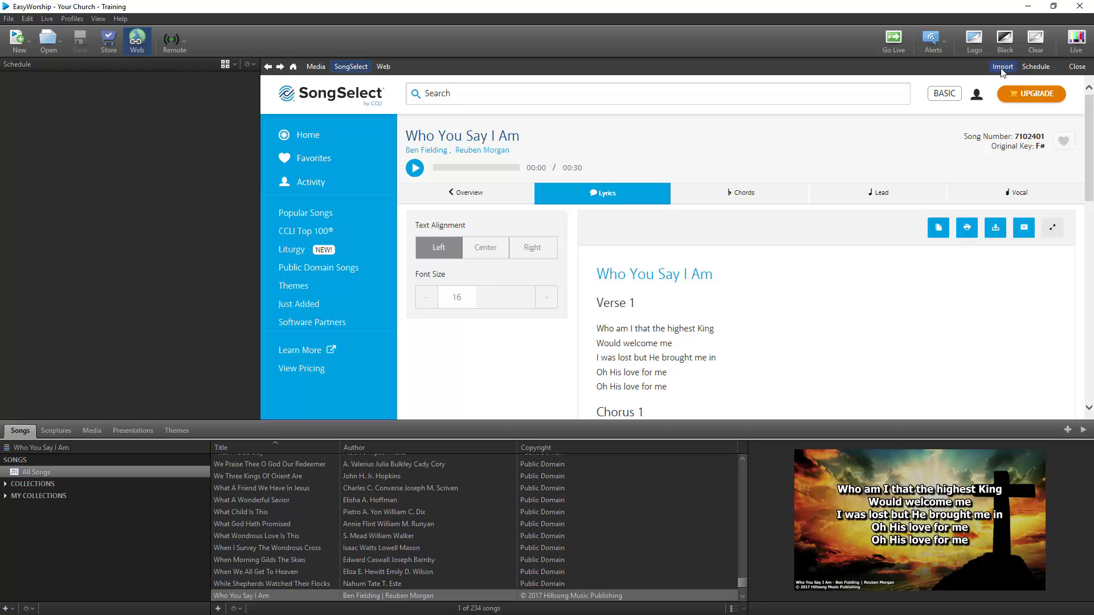
pyautogui.click(1036, 68)
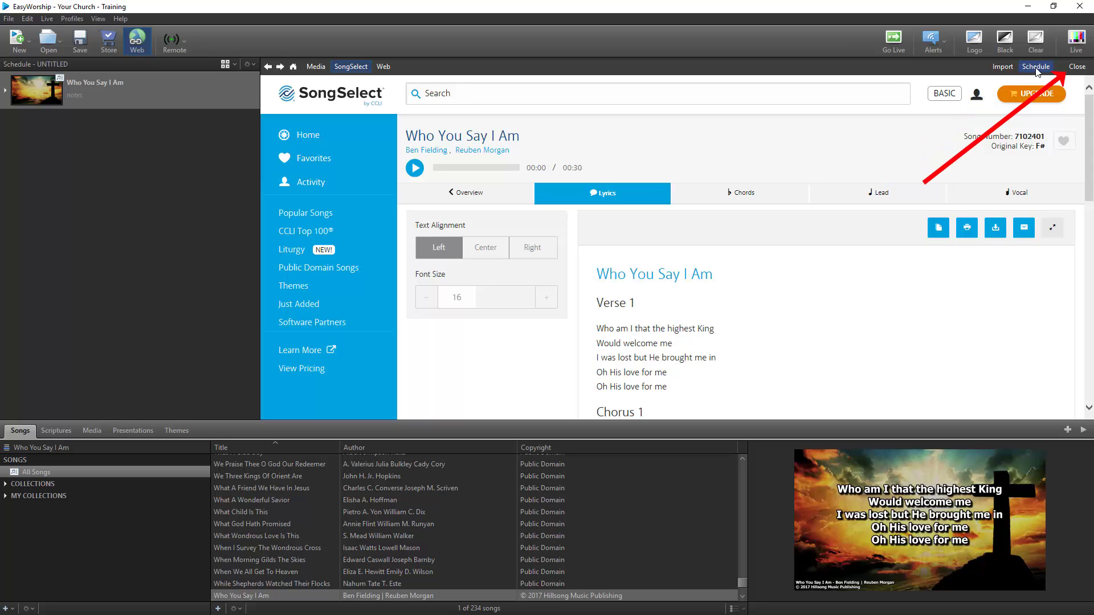
pyautogui.click(1075, 68)
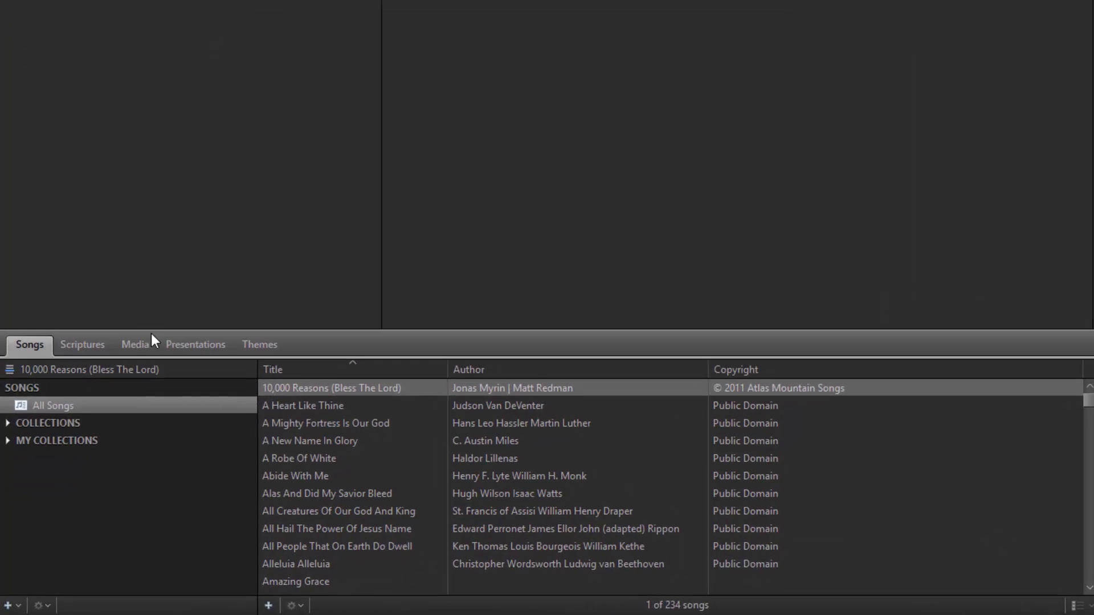
# Show the image backgrounds in the media library
pyautogui.click(142, 343)
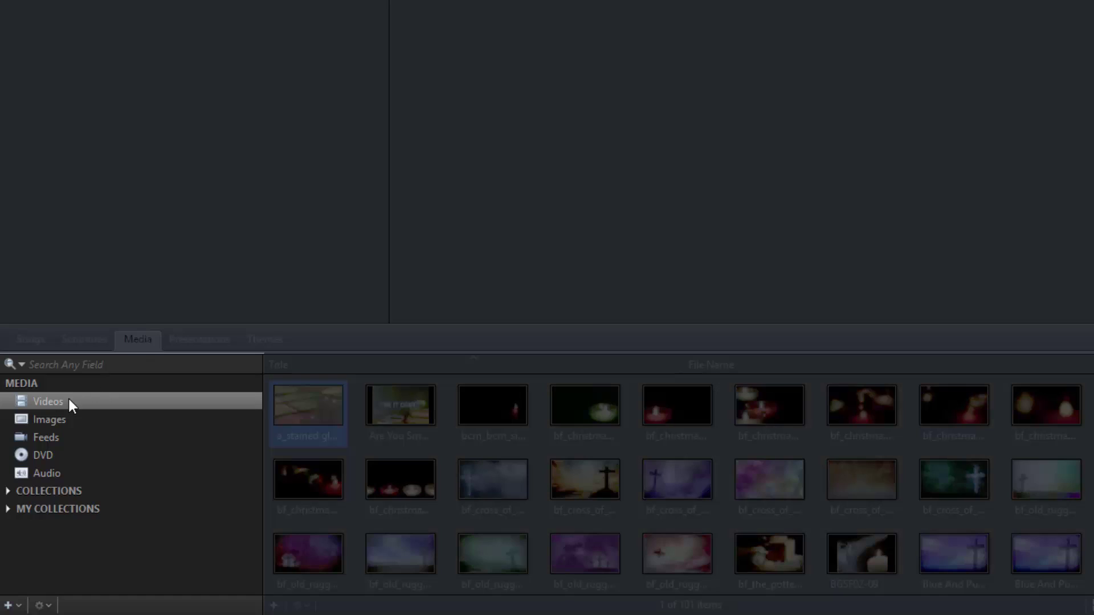
pyautogui.click(69, 402)
pyautogui.click(71, 418)
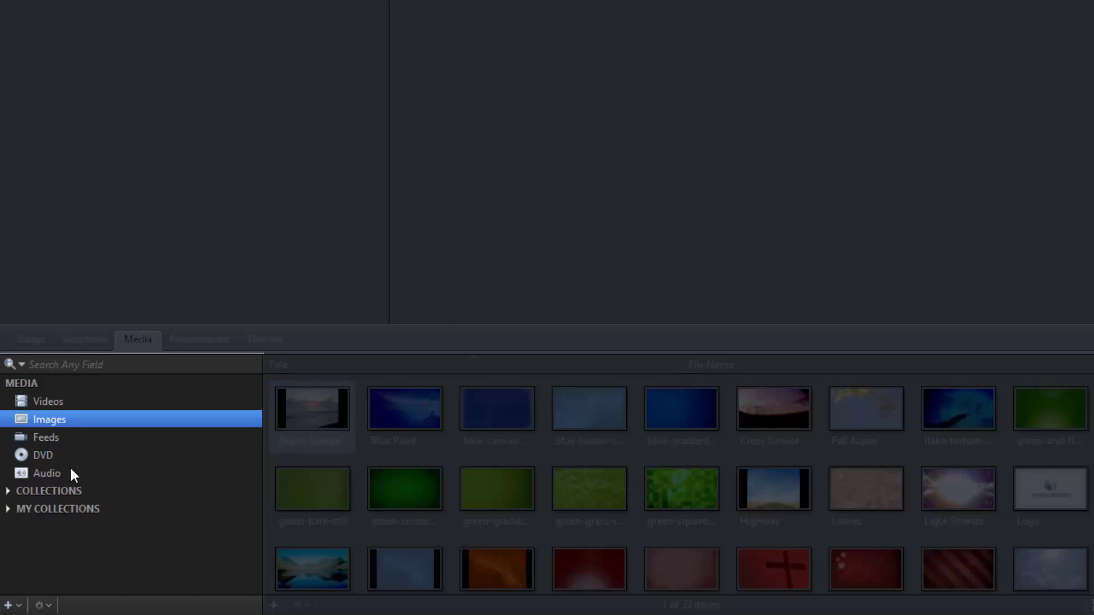
pyautogui.click(73, 475)
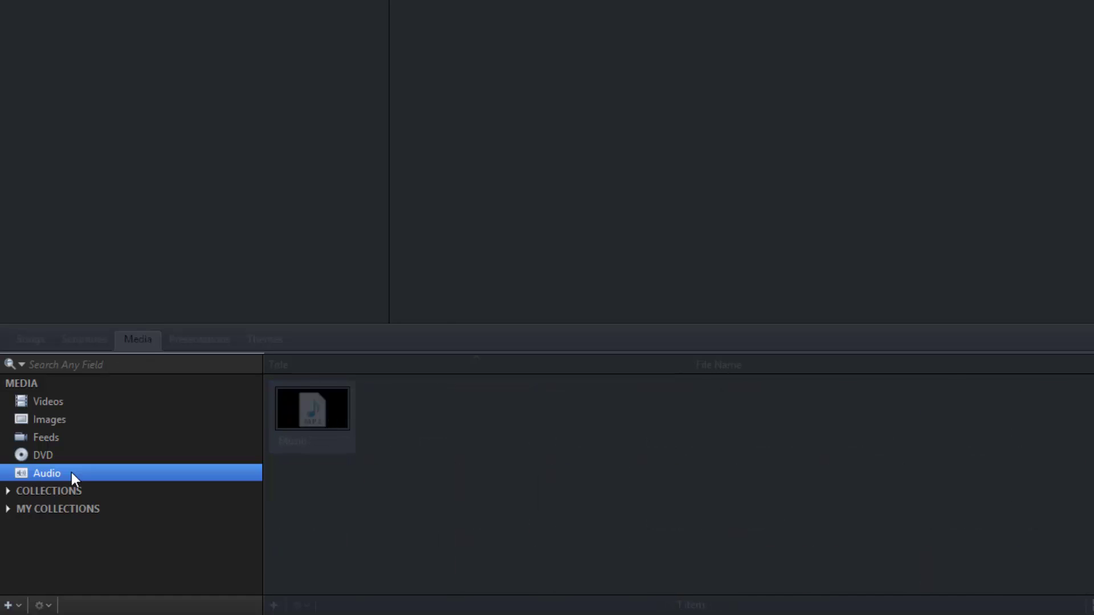
pyautogui.click(78, 422)
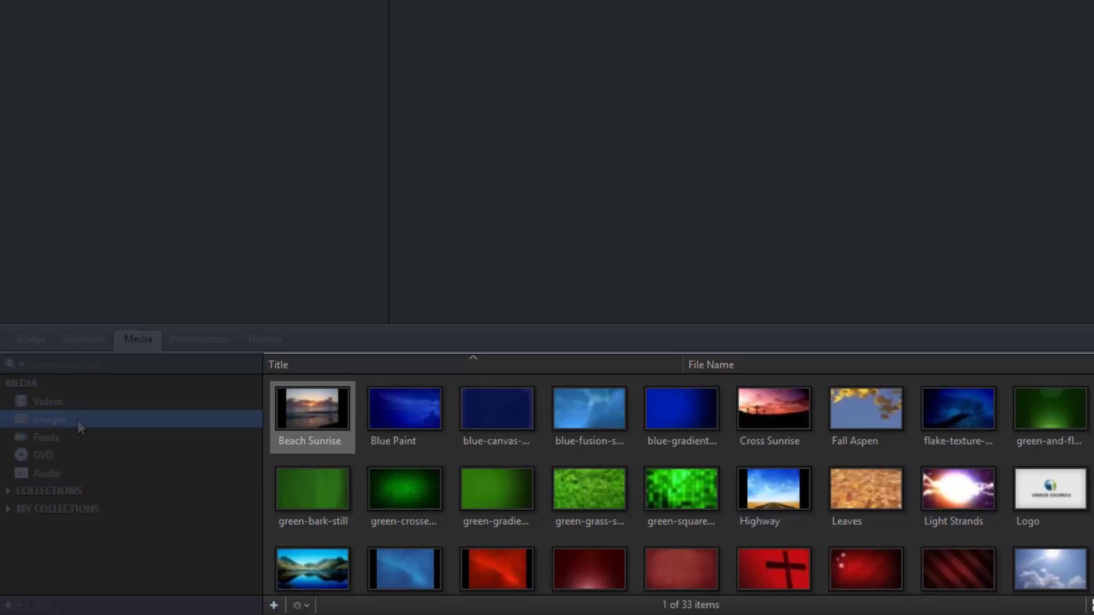
# Import the coffeedonuts and concert pictures from the Pictures folder as new images
pyautogui.rightClick(415, 454)
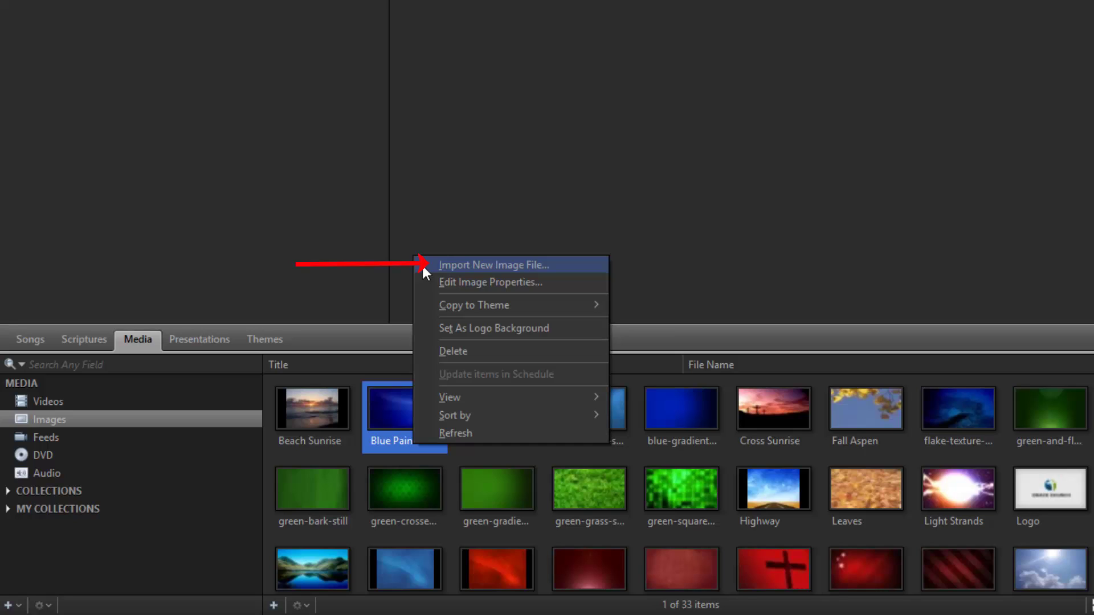
pyautogui.click(421, 277)
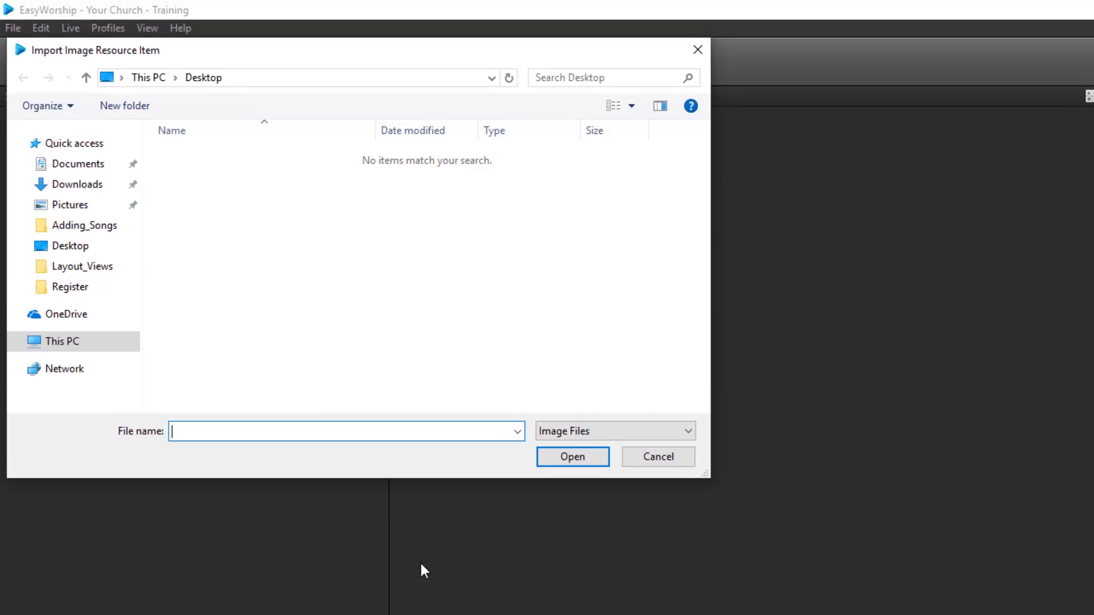
pyautogui.click(85, 208)
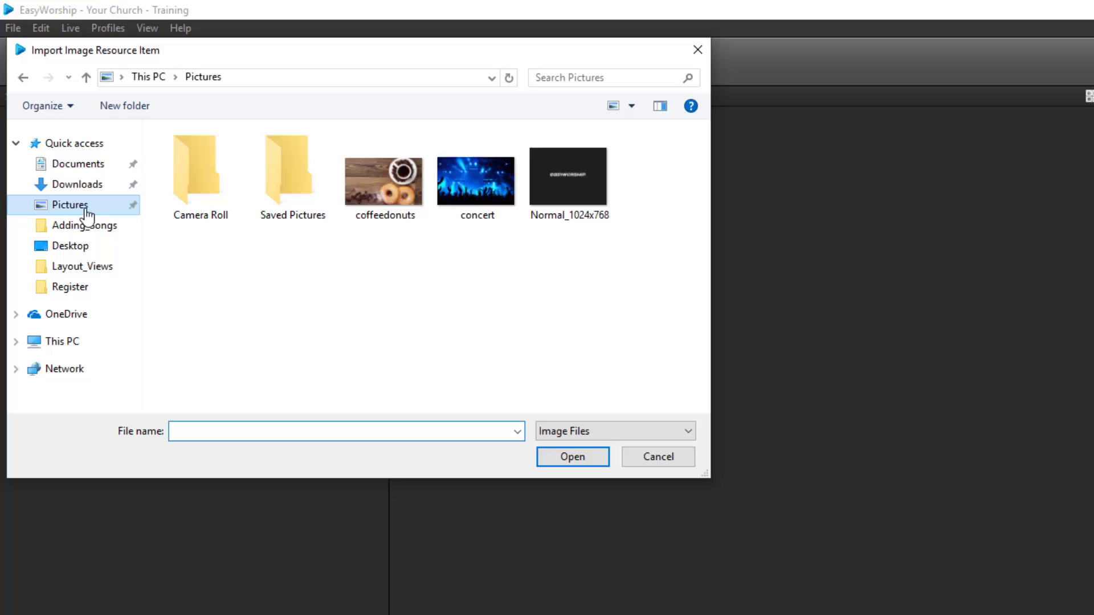
pyautogui.click(371, 186)
pyautogui.keyDown('ctrl'); pyautogui.click(447, 186); pyautogui.keyUp('ctrl')
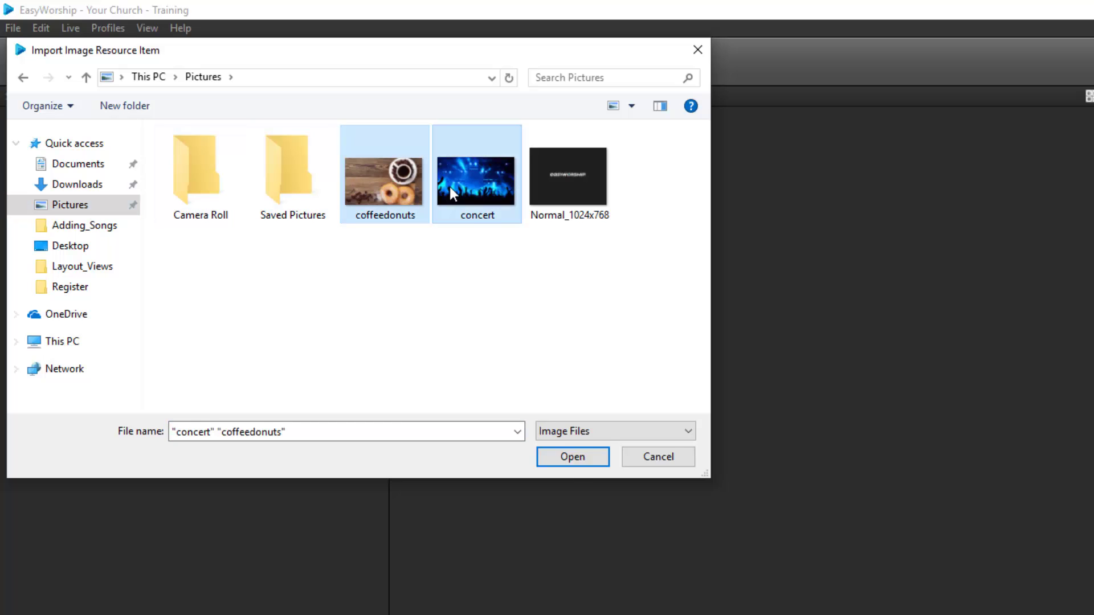
pyautogui.click(570, 460)
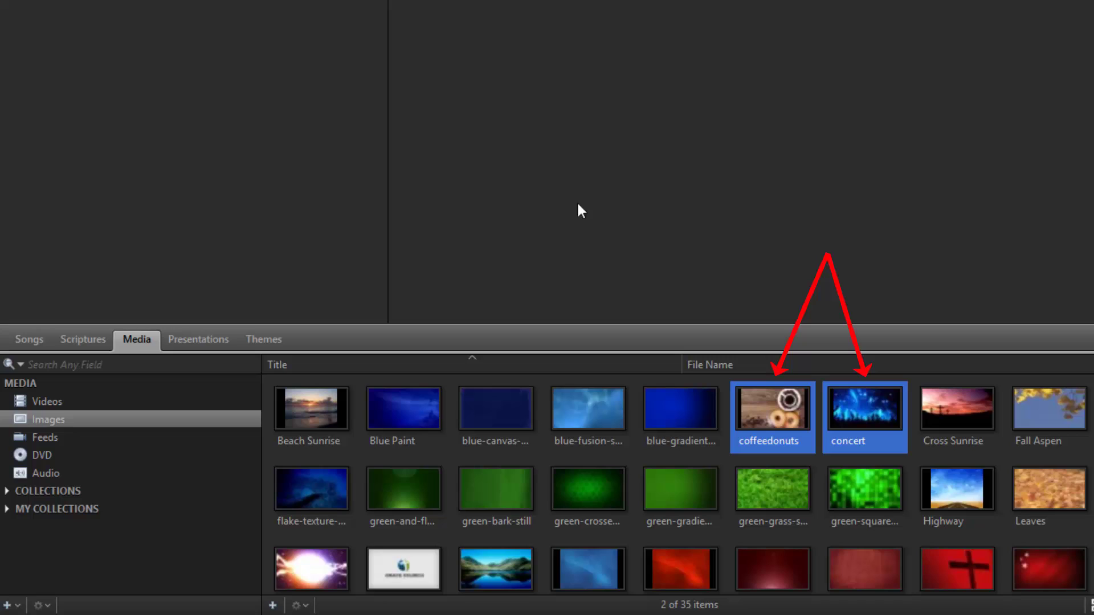
# Make the coffeedonuts image the logo and show it on the live output
pyautogui.click(771, 402)
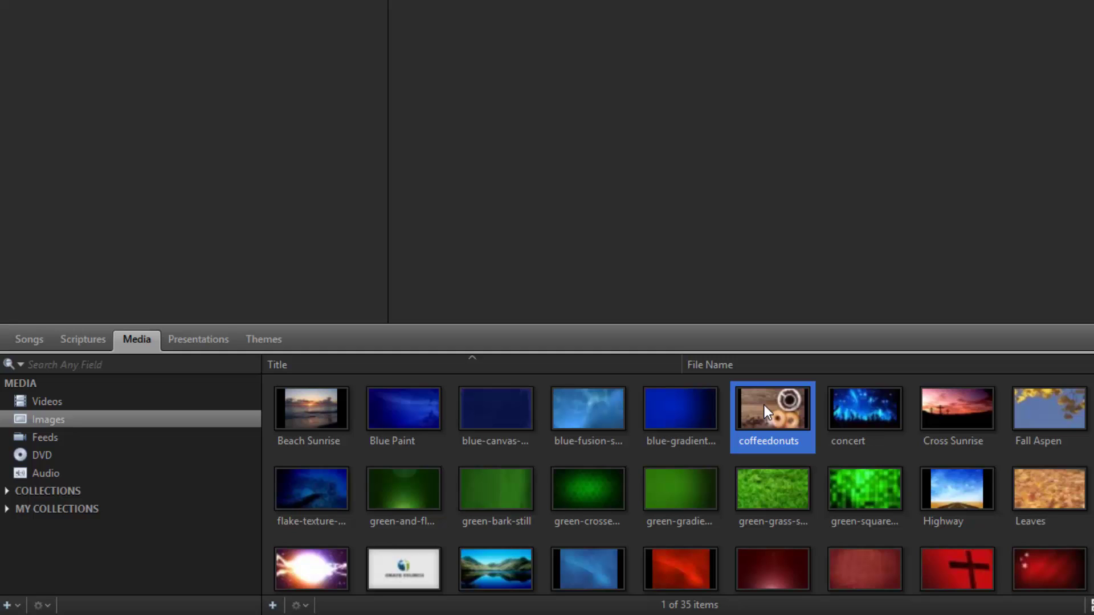
pyautogui.rightClick(763, 404)
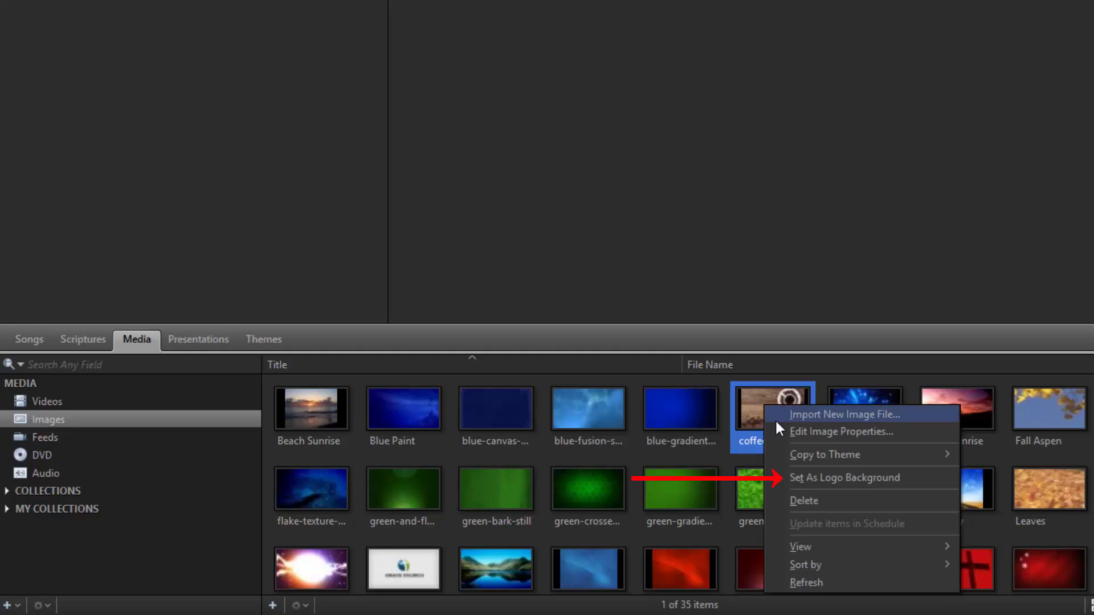
pyautogui.click(778, 480)
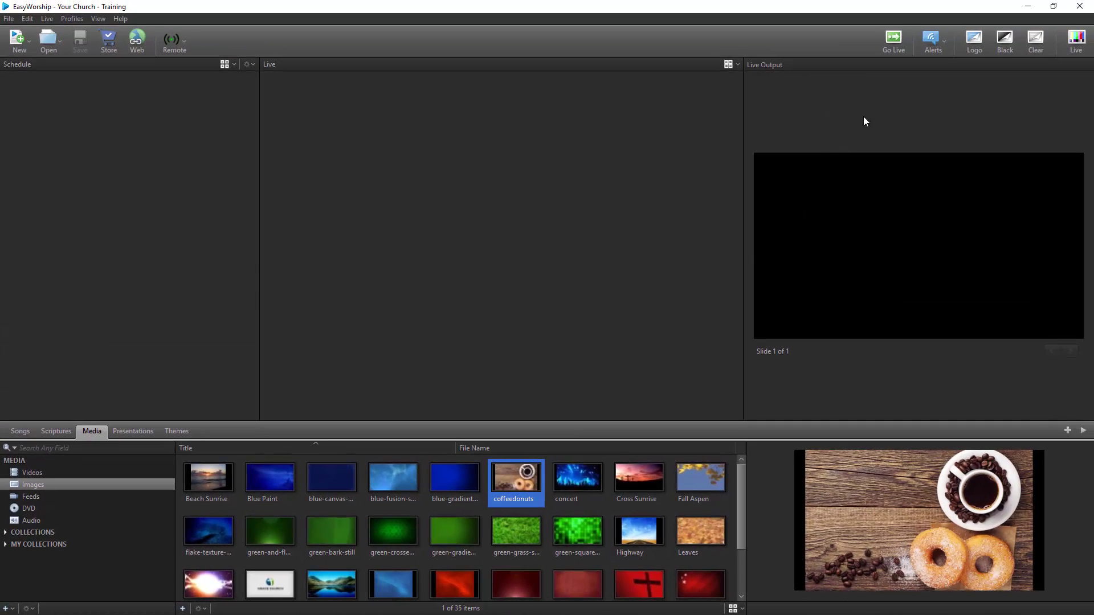
pyautogui.click(975, 38)
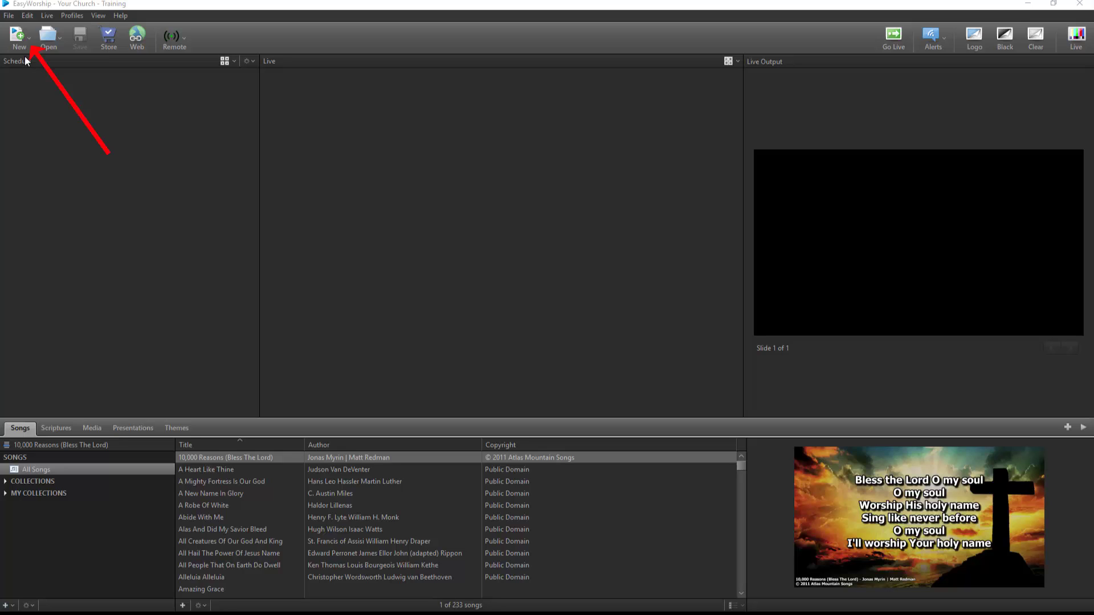
# Create a fresh, empty UNTITLED schedule
pyautogui.click(26, 43)
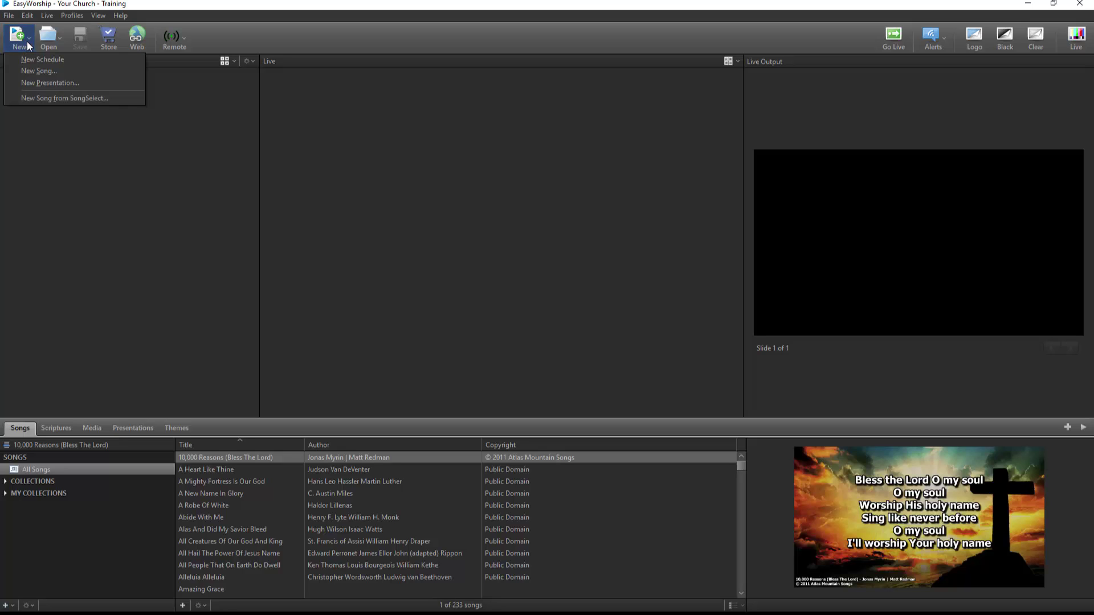
pyautogui.click(66, 60)
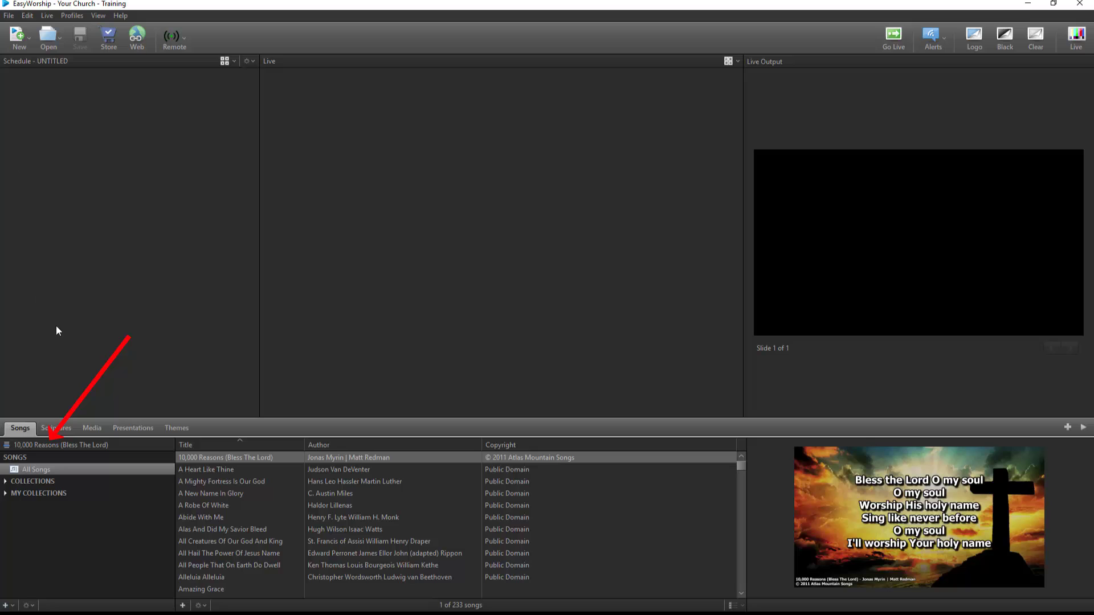
# Search 'Good Good' and add Good Good Father, then Go Tell It On The Mountain, to the schedule
pyautogui.click(126, 444)
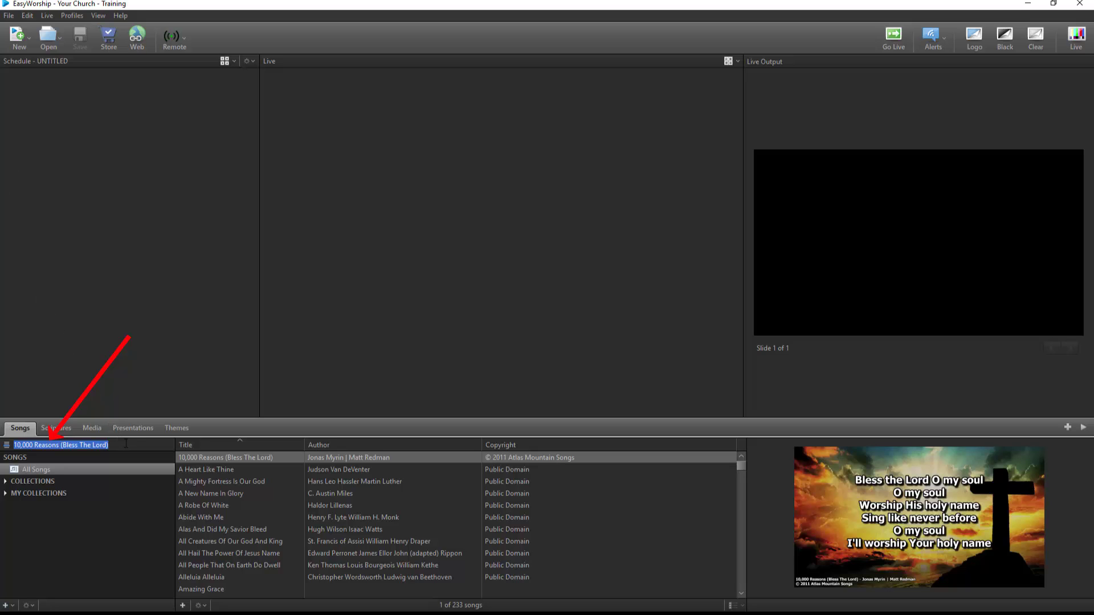
pyautogui.write('Good Good Father')
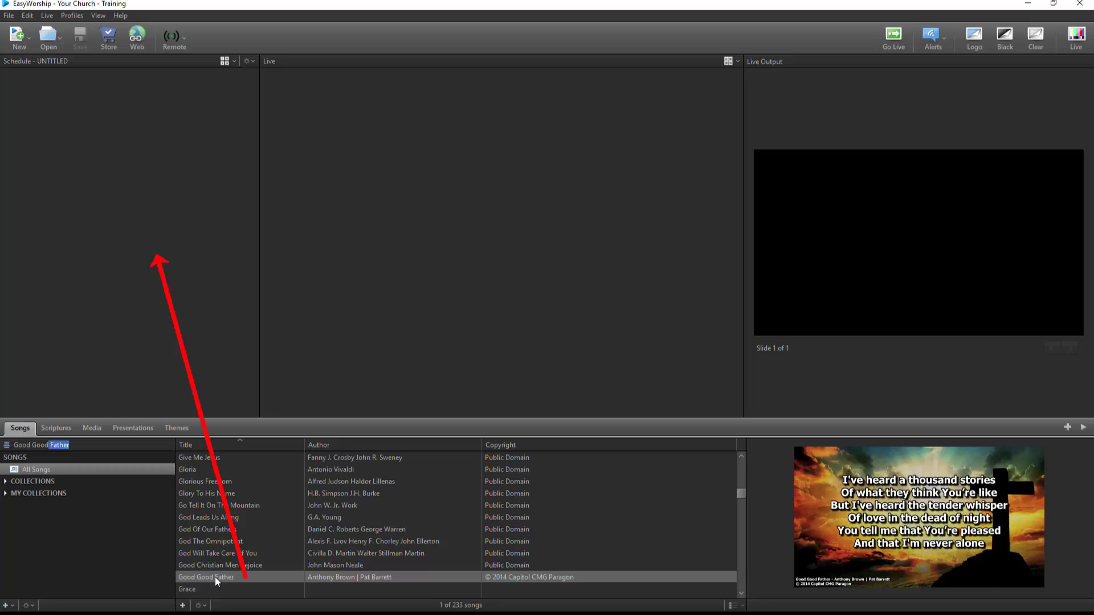
pyautogui.moveTo(214, 576); pyautogui.dragTo(142, 341)
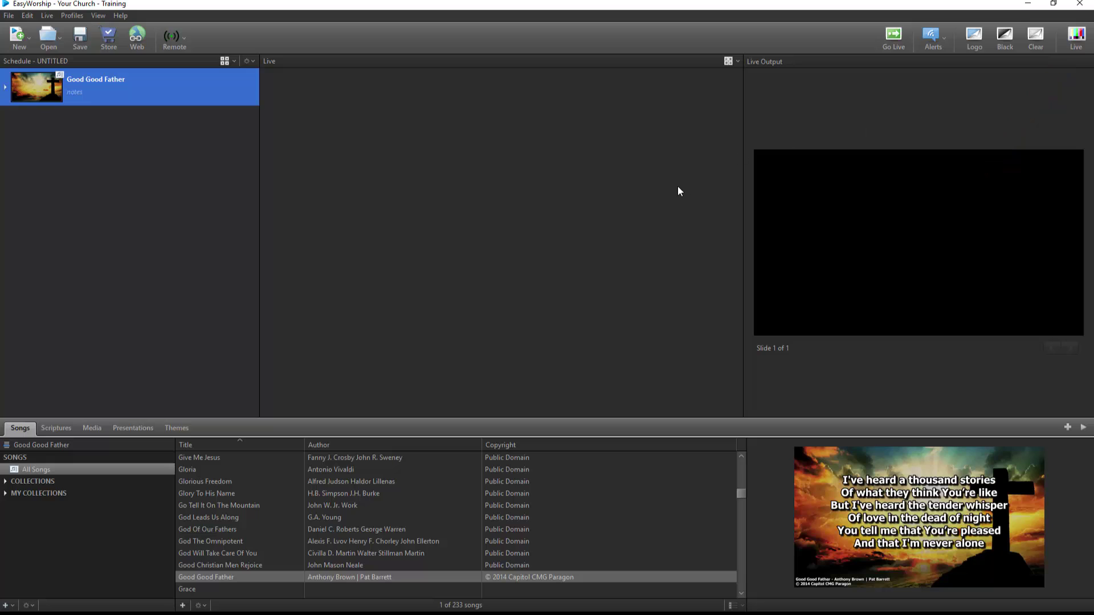
pyautogui.doubleClick(245, 506)
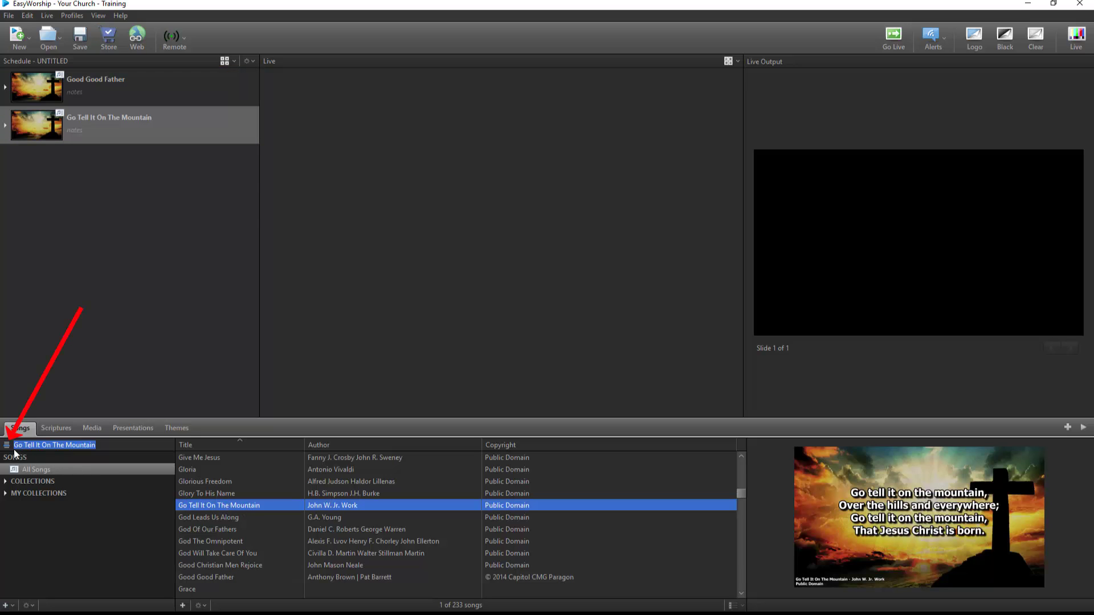
# Search the songs for 'hope' and set the search back to quick title lookup
pyautogui.press('BackSpace')
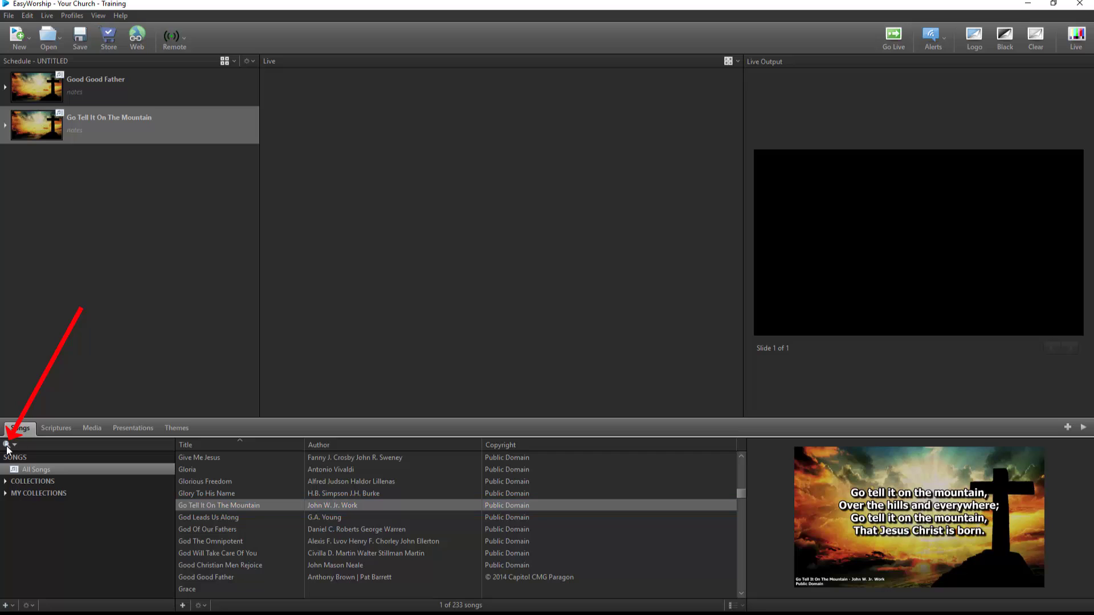
pyautogui.write('hope')
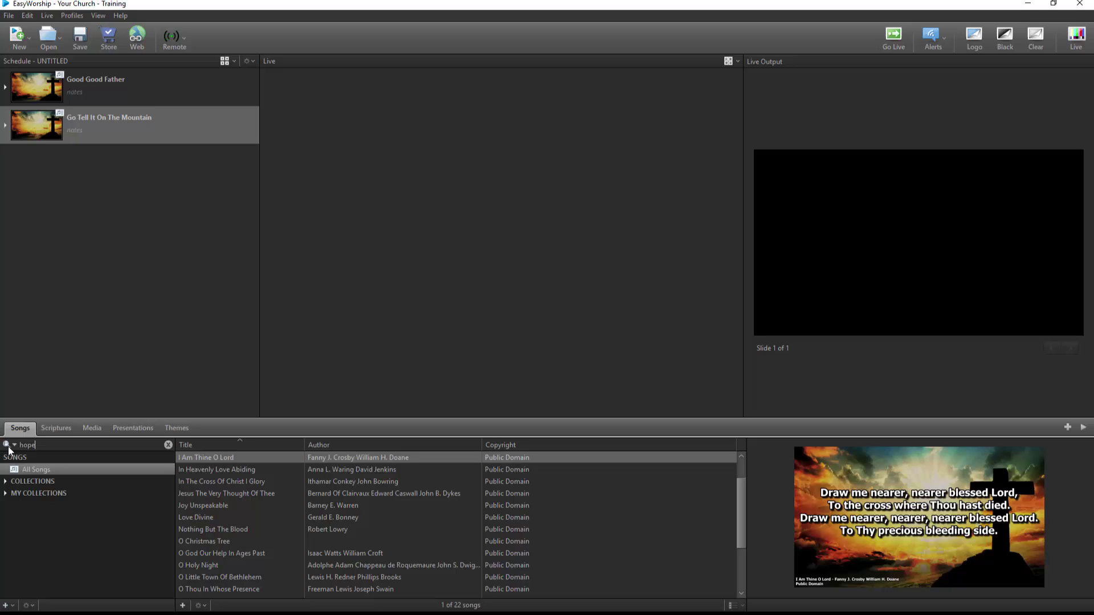
pyautogui.click(14, 445)
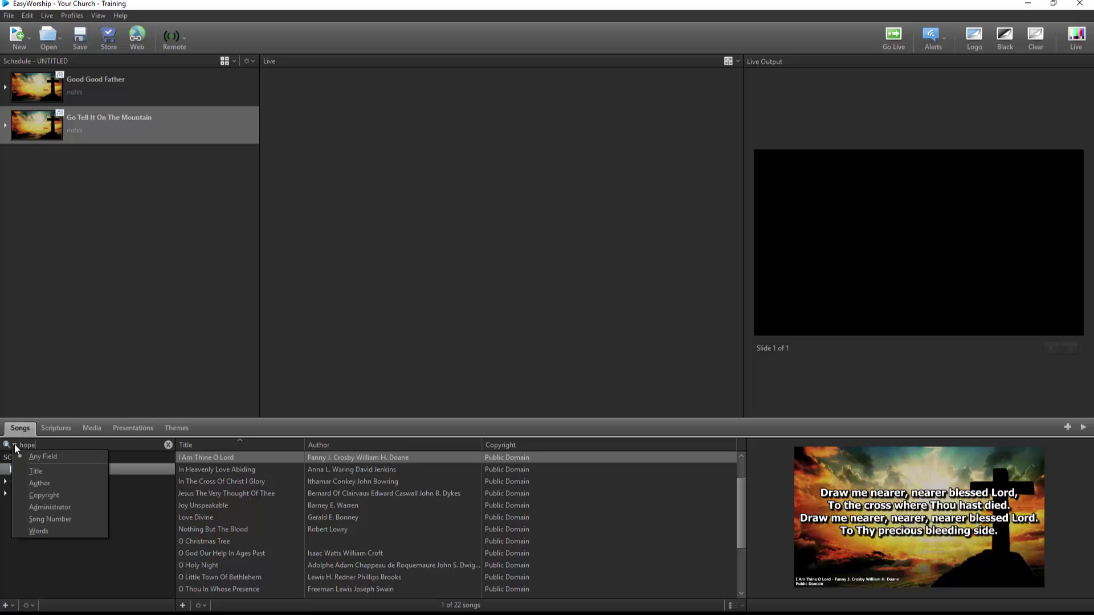
pyautogui.click(7, 445)
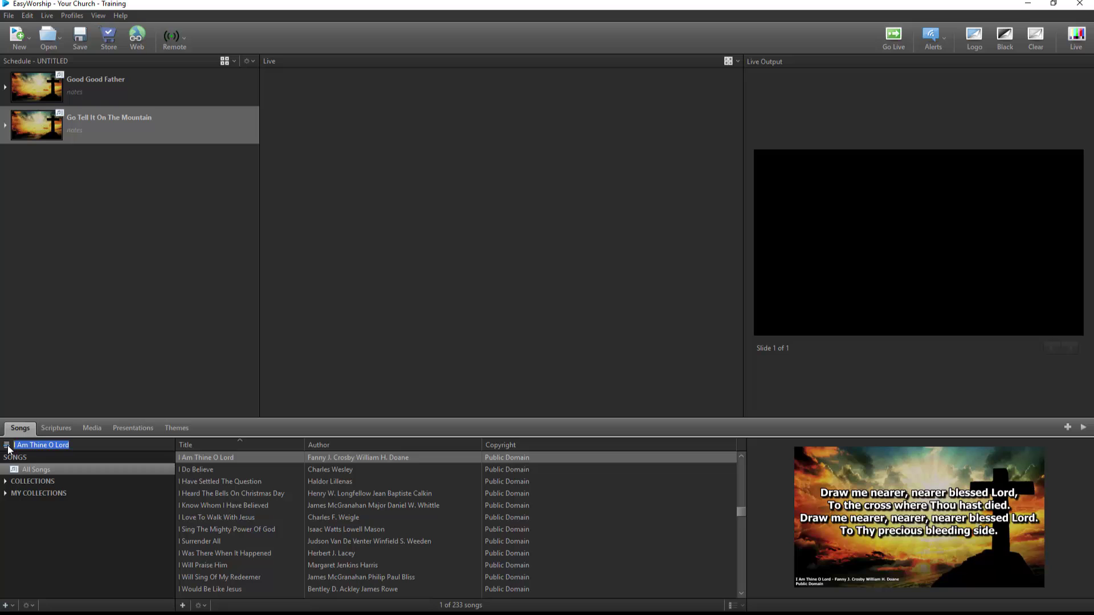
# Find Zephaniah 3:17 in the scriptures and add it to the schedule
pyautogui.click(50, 429)
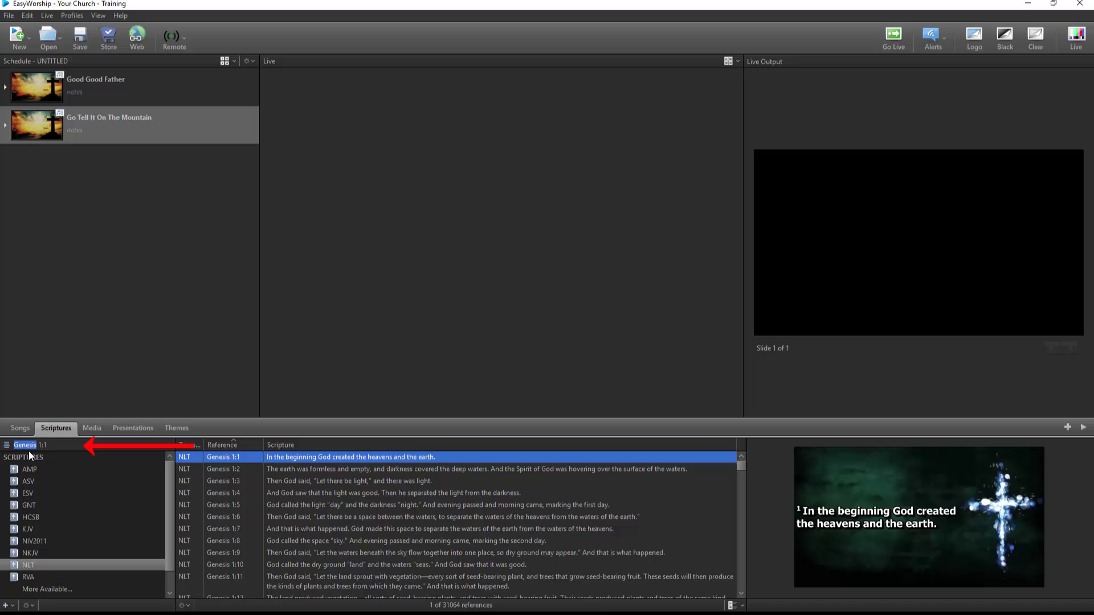
pyautogui.write('Zephaniah')
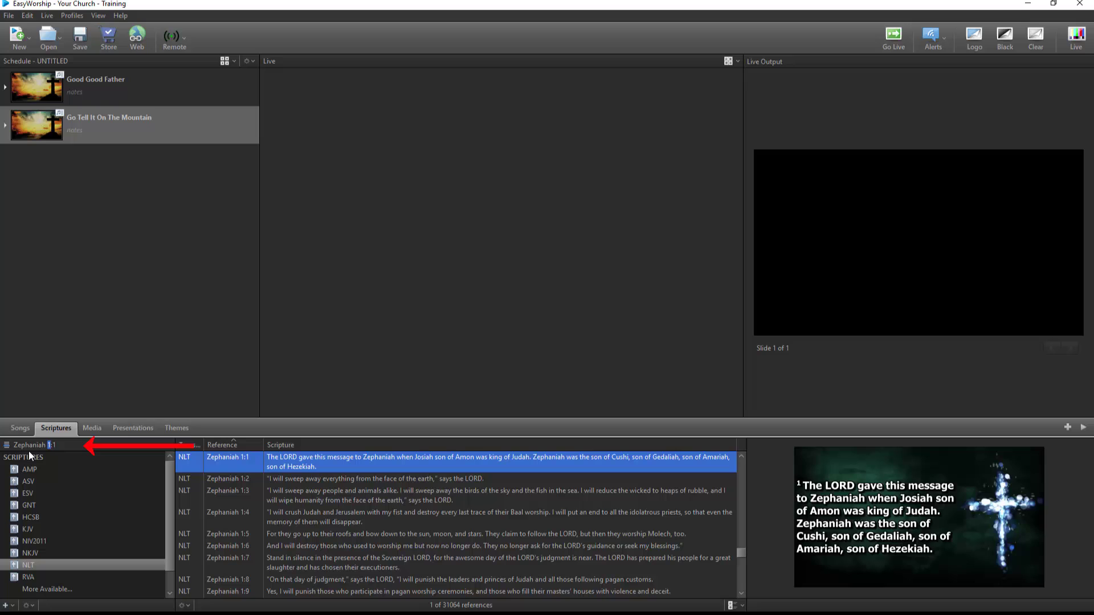
pyautogui.write('3:')
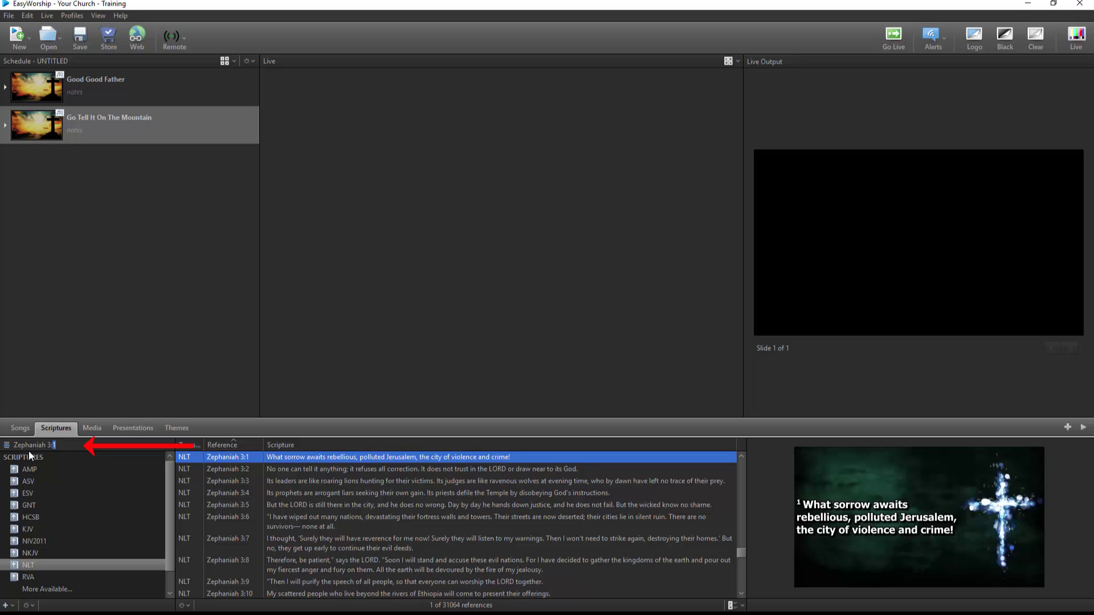
pyautogui.write('17')
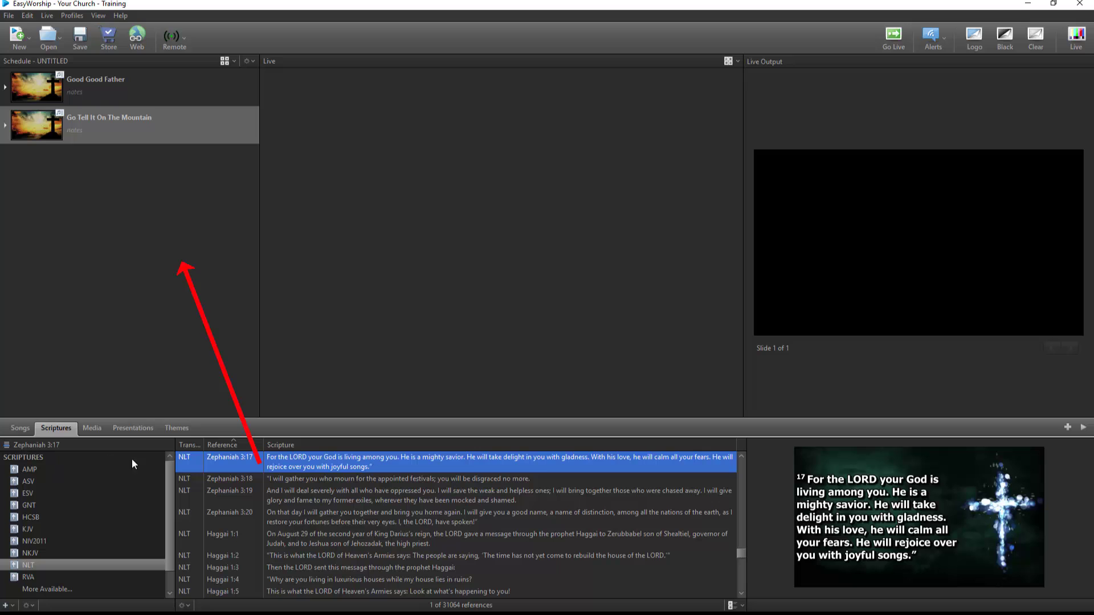
pyautogui.moveTo(293, 464); pyautogui.dragTo(168, 309)
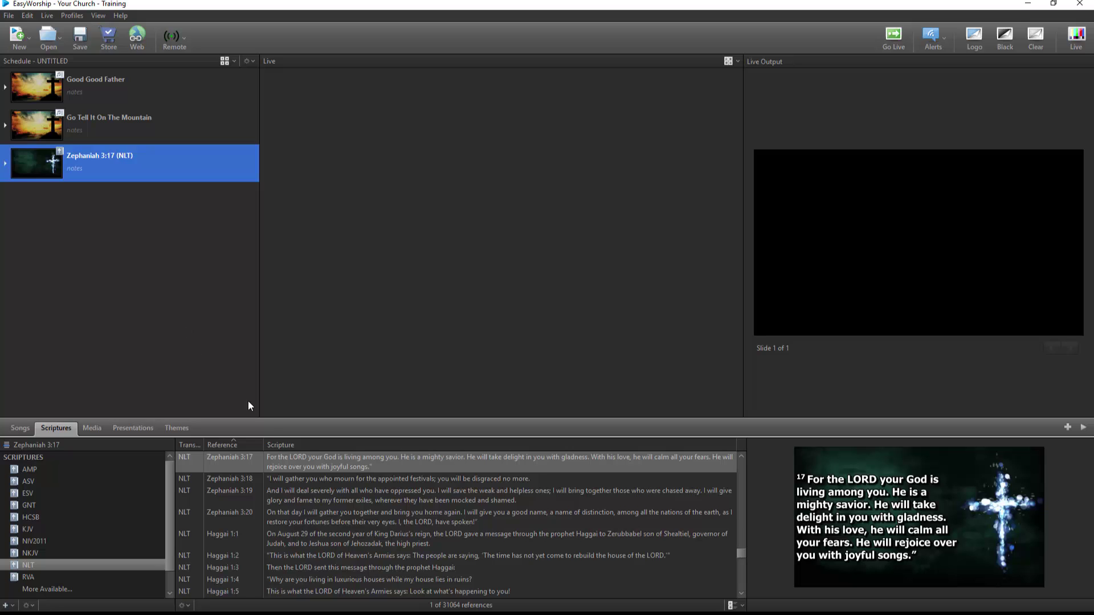
# Select Zephaniah 3:17–3:19 plus Haggai 1:1, clear the scripture search, and show the media library
pyautogui.click(293, 465)
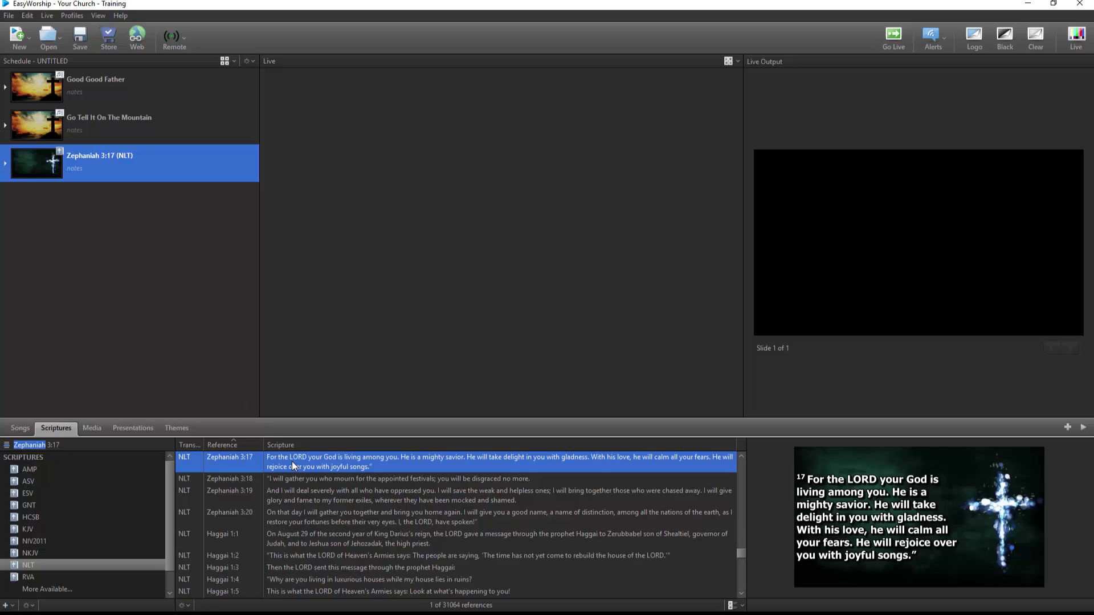
pyautogui.keyDown('shift'); pyautogui.click(297, 497); pyautogui.keyUp('shift')
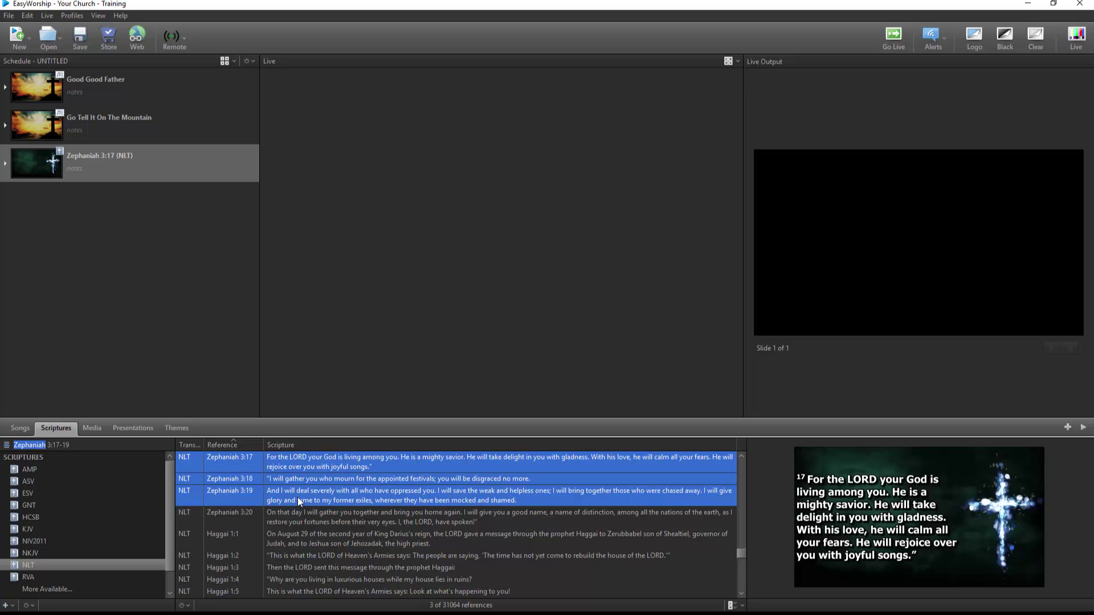
pyautogui.keyDown('ctrl'); pyautogui.click(306, 542); pyautogui.keyUp('ctrl')
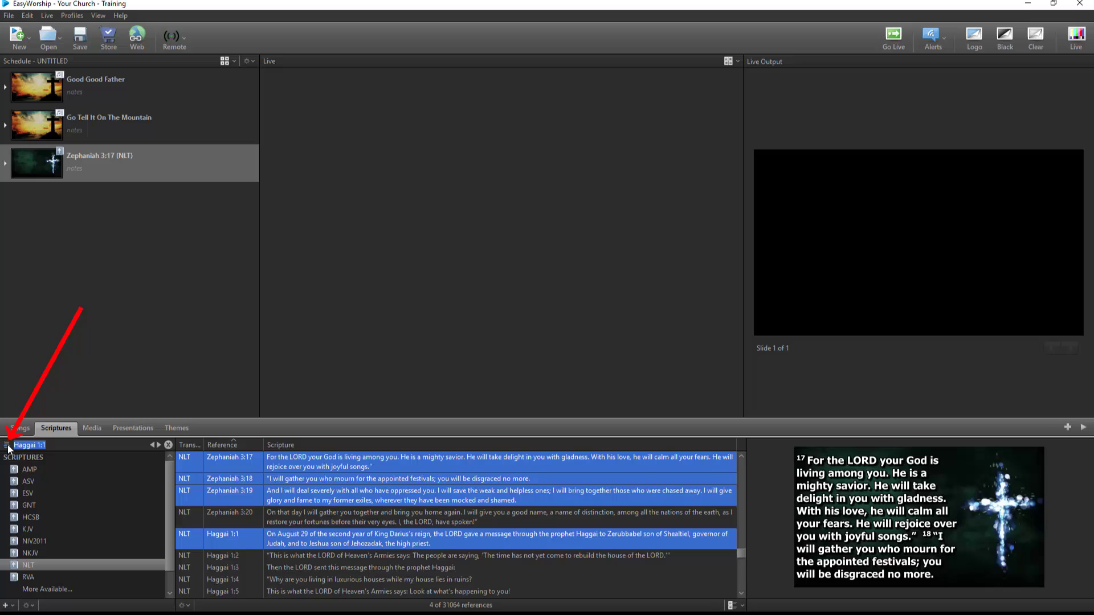
pyautogui.press('BackSpace')
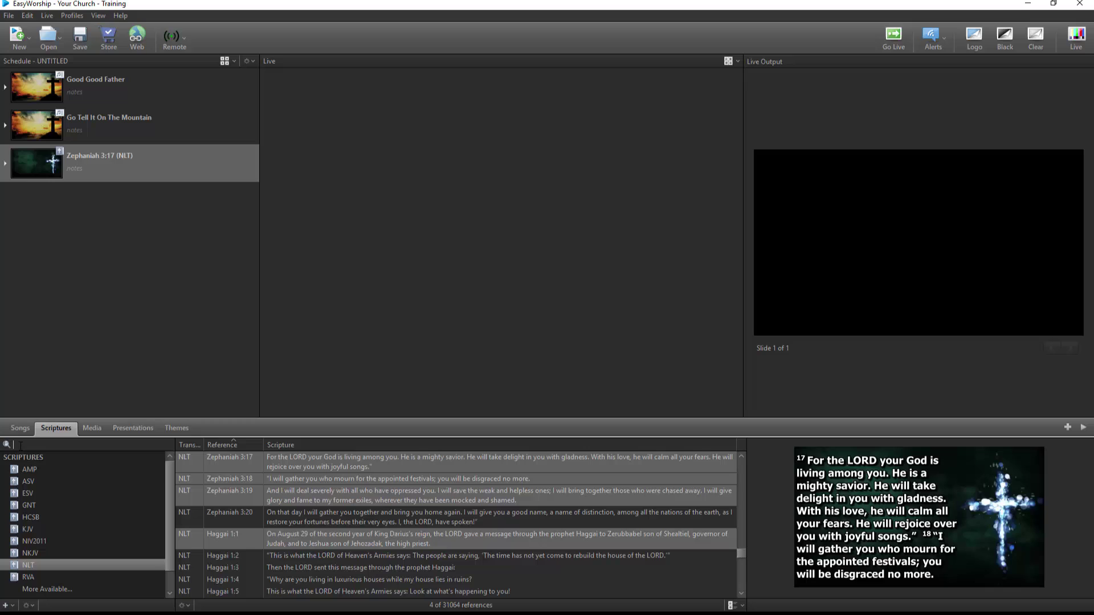
pyautogui.click(92, 429)
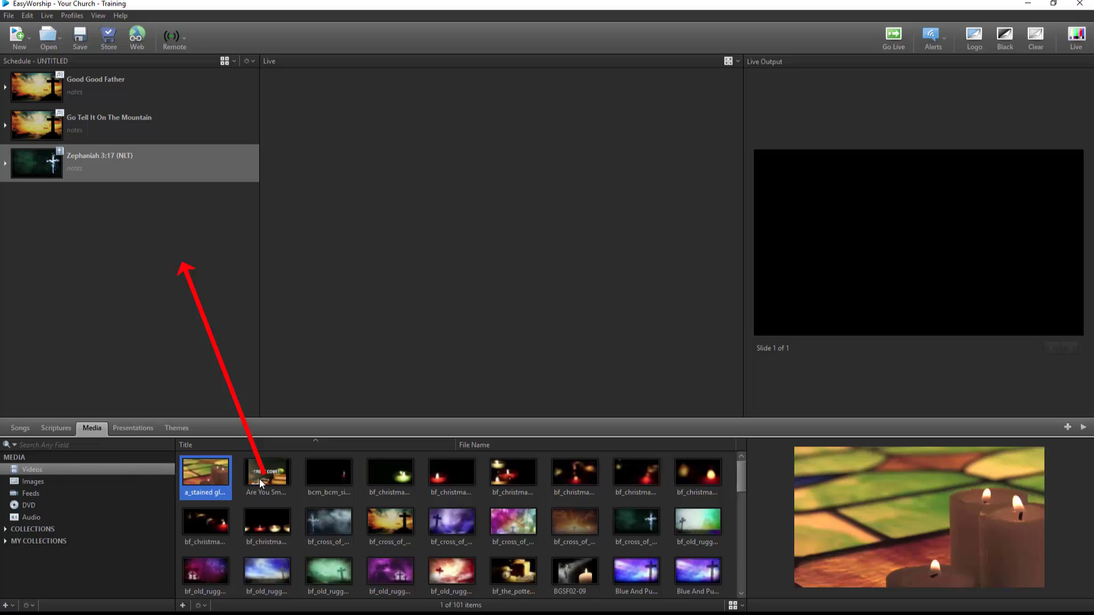
# Add the Are You Smarter video and Cross Sunrise image; give Go Tell It On The Mountain a Blue Paint background
pyautogui.moveTo(265, 473); pyautogui.dragTo(142, 344)
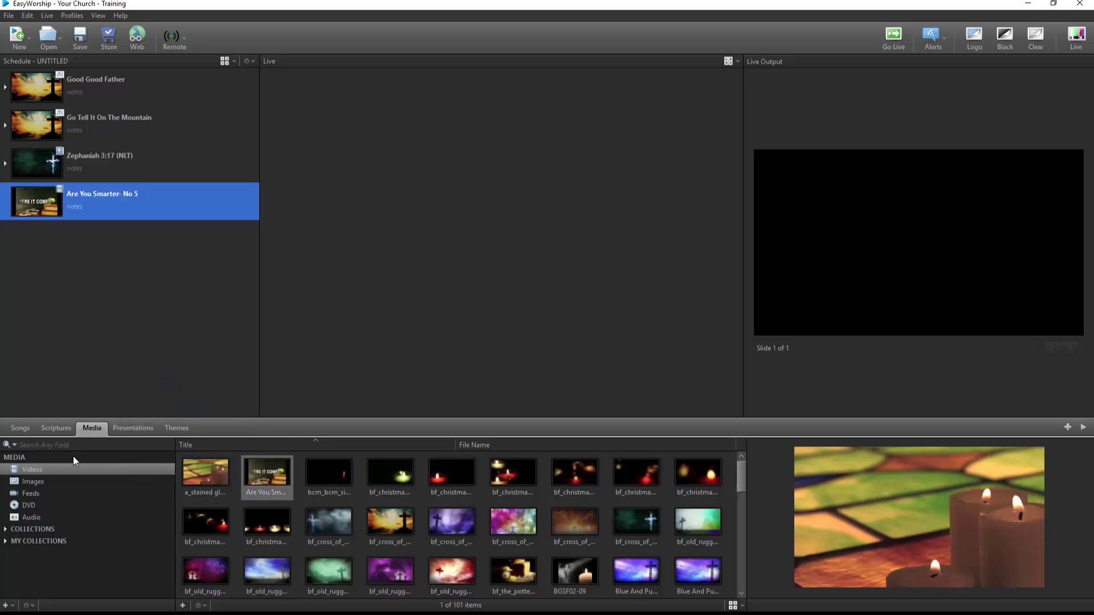
pyautogui.click(49, 481)
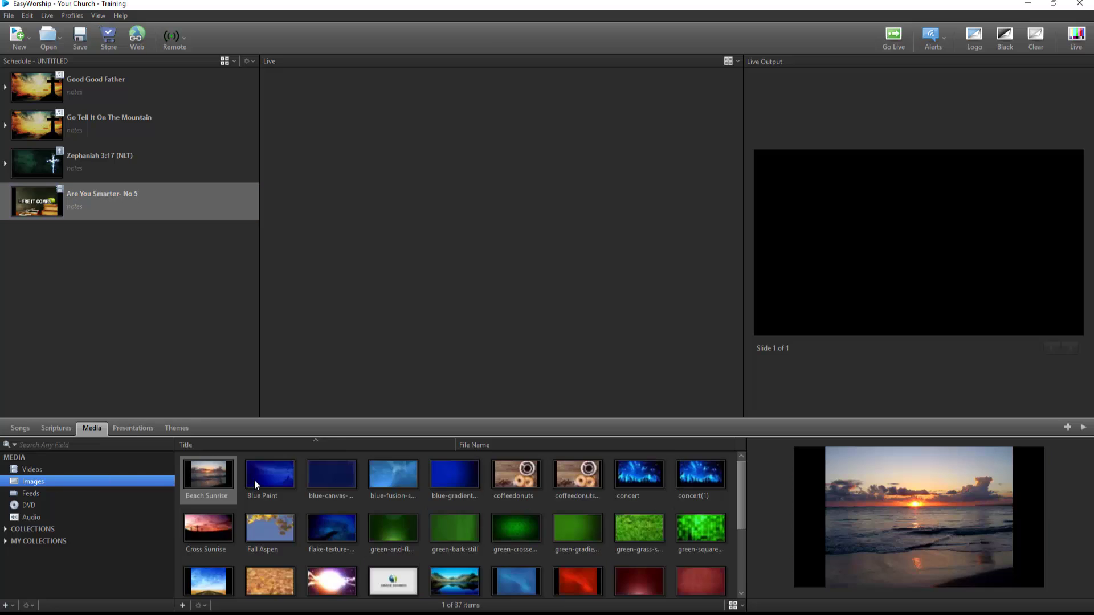
pyautogui.moveTo(210, 524); pyautogui.dragTo(128, 328)
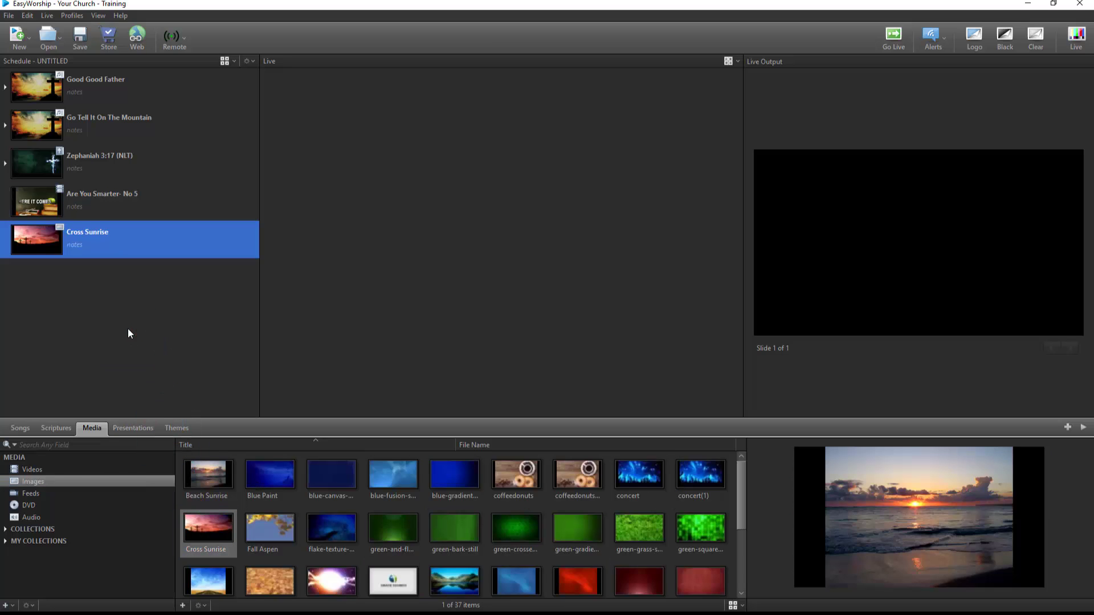
pyautogui.moveTo(276, 471); pyautogui.dragTo(112, 130)
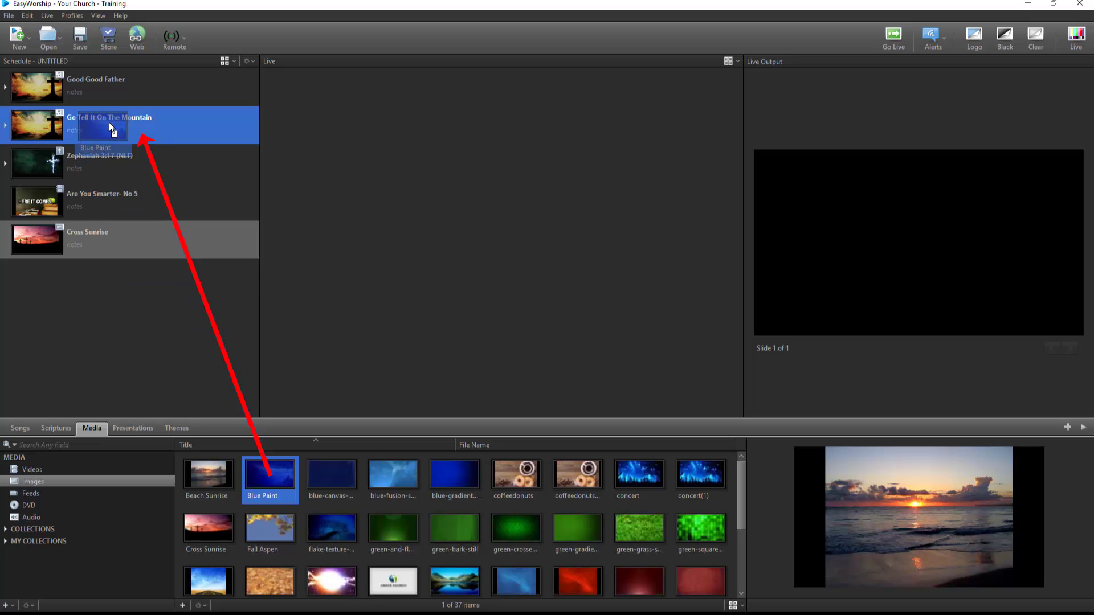
pyautogui.moveTo(110, 123); pyautogui.dragTo(110, 123)
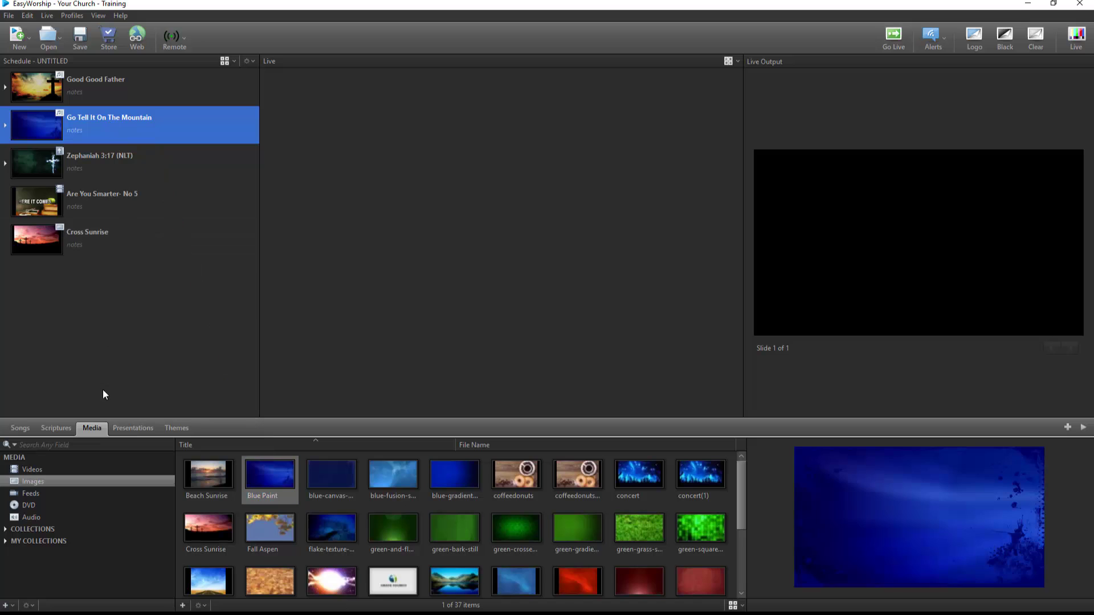
# Give Zephaniah 3:17 a candle video background and Verses 3 and 6 cross video backgrounds
pyautogui.click(85, 470)
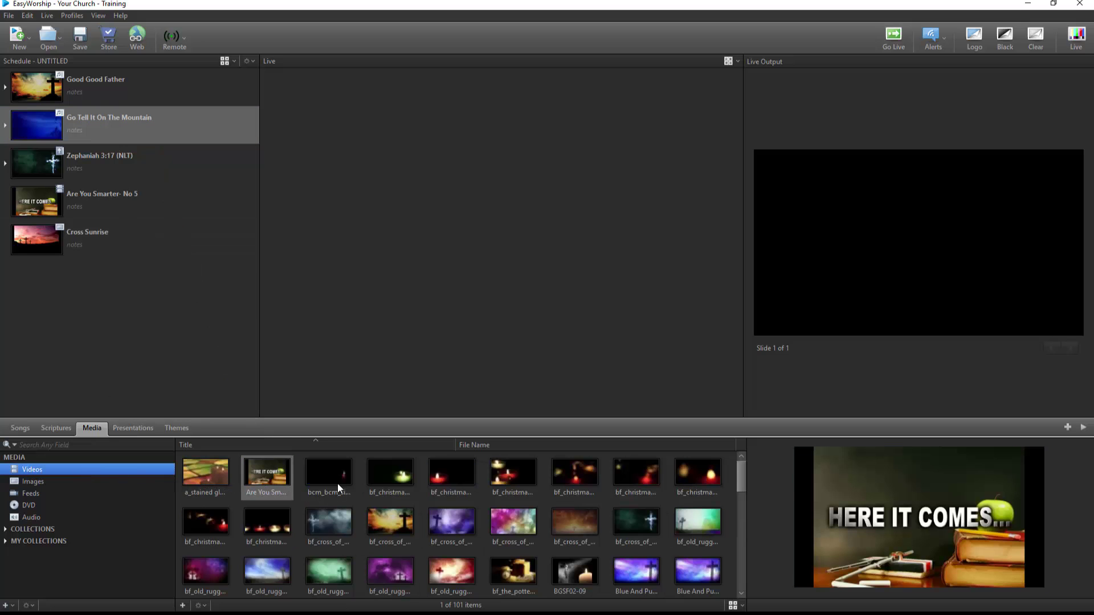
pyautogui.moveTo(337, 483); pyautogui.dragTo(138, 158)
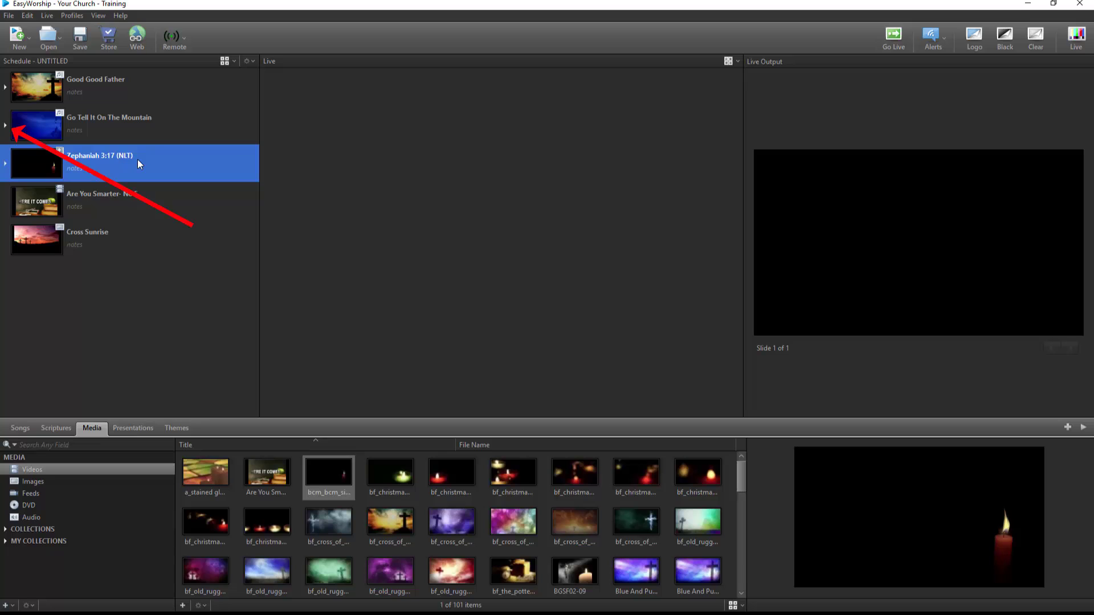
pyautogui.click(5, 126)
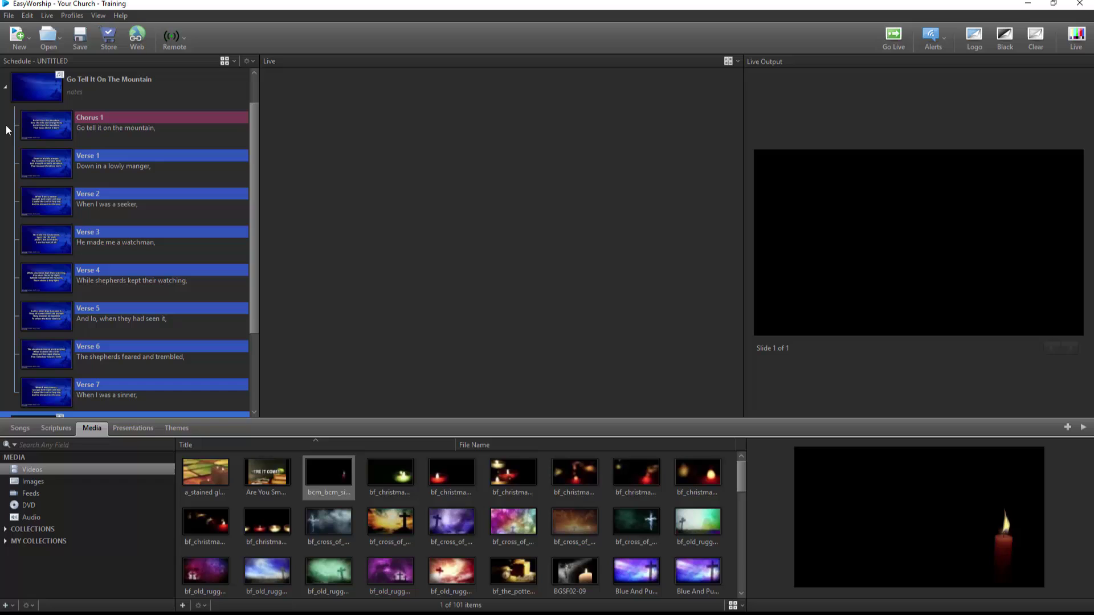
pyautogui.moveTo(350, 519); pyautogui.dragTo(169, 238)
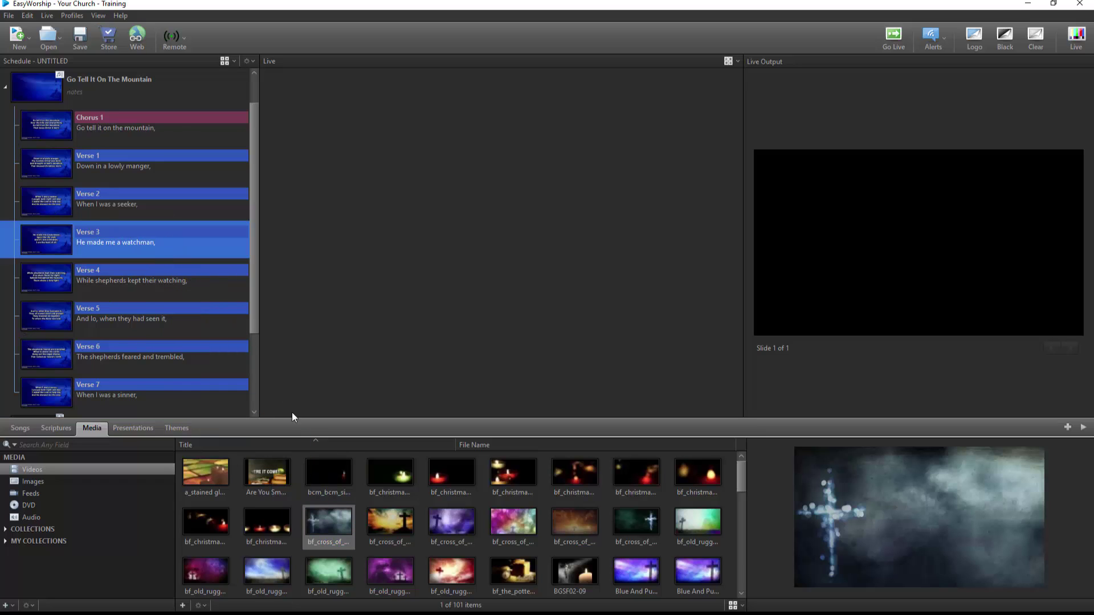
pyautogui.moveTo(442, 521); pyautogui.dragTo(156, 354)
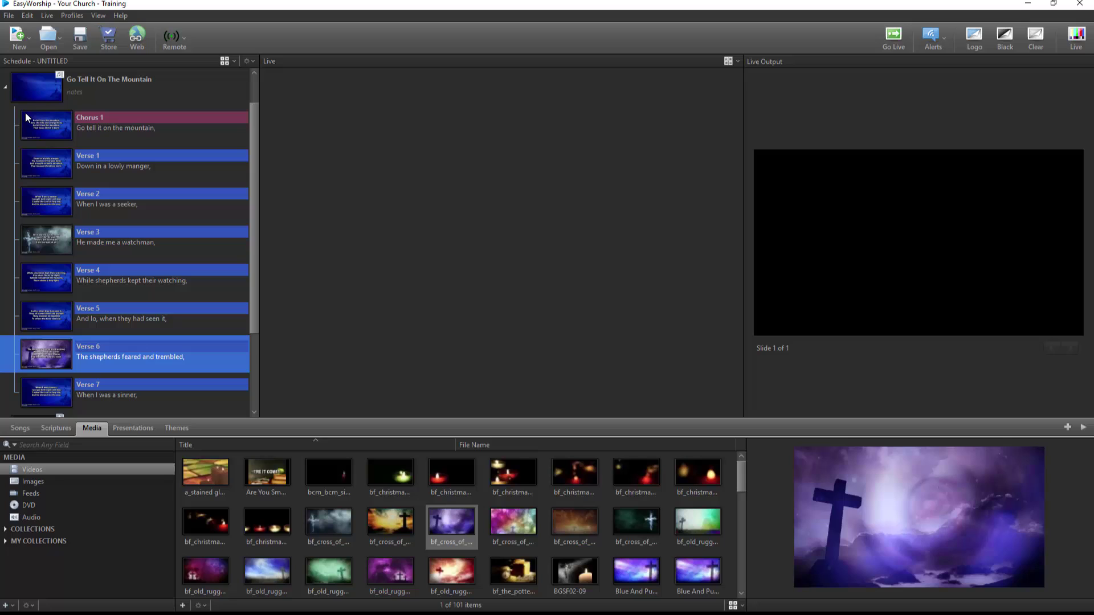
pyautogui.click(6, 87)
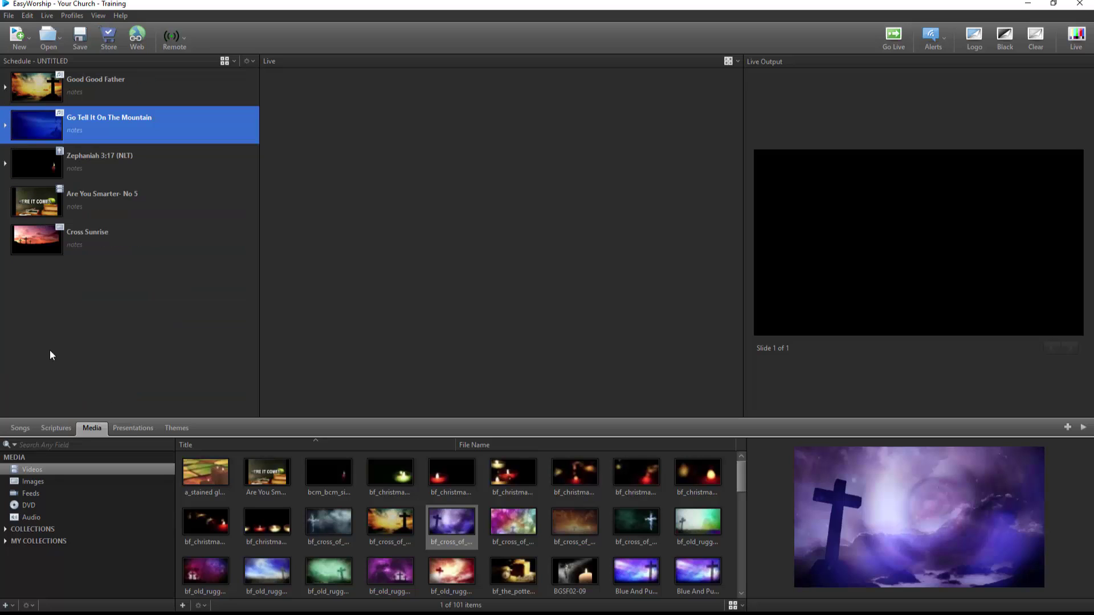
# Add the Music audio file to the schedule and place the Announcements presentation at its top
pyautogui.click(34, 517)
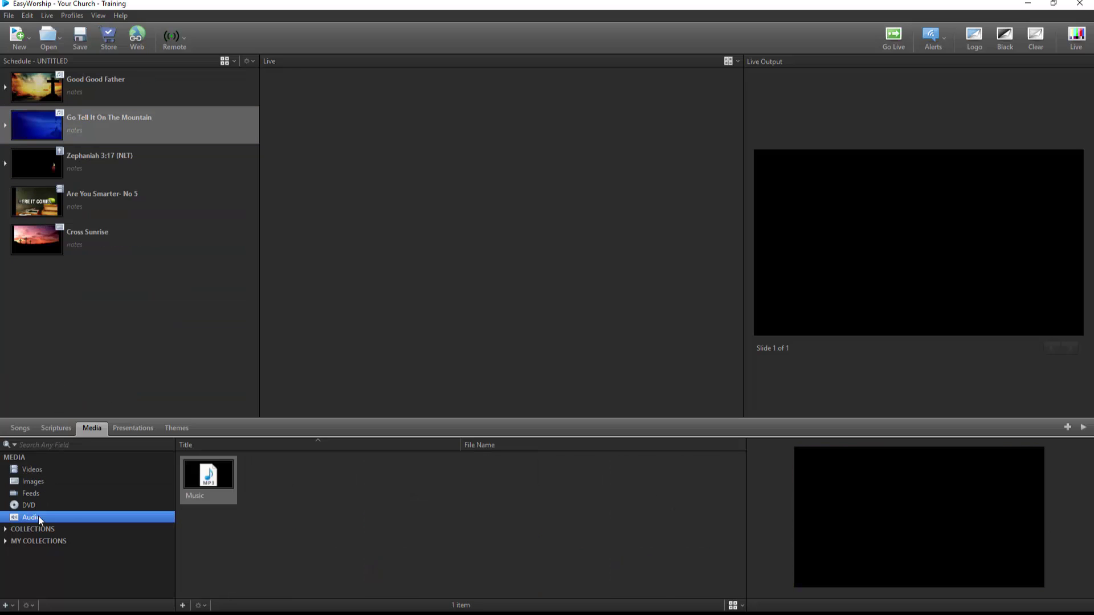
pyautogui.moveTo(206, 475); pyautogui.dragTo(89, 121)
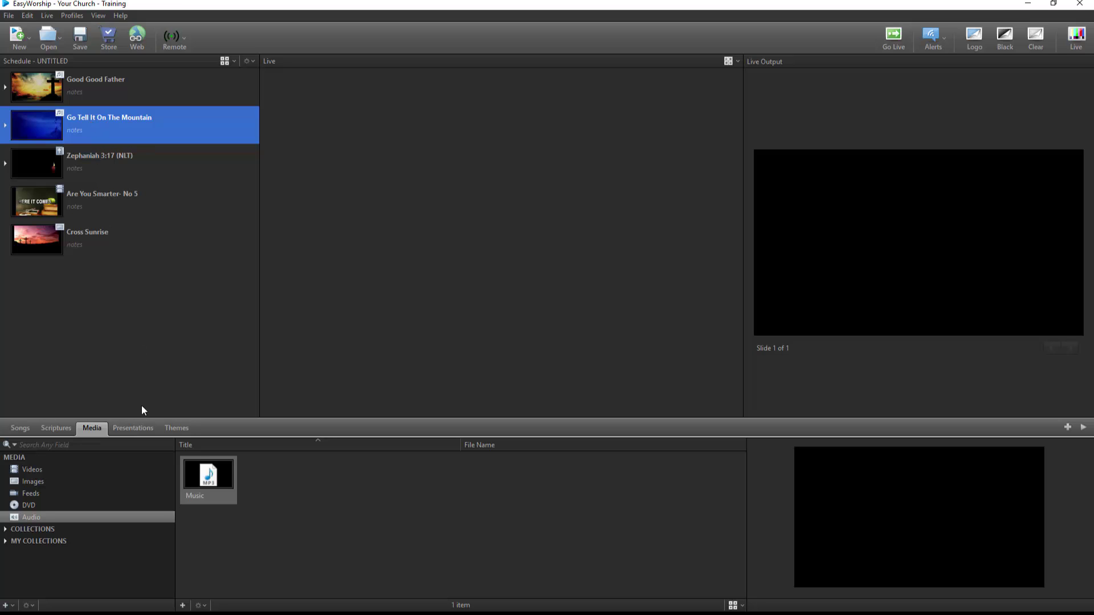
pyautogui.click(141, 429)
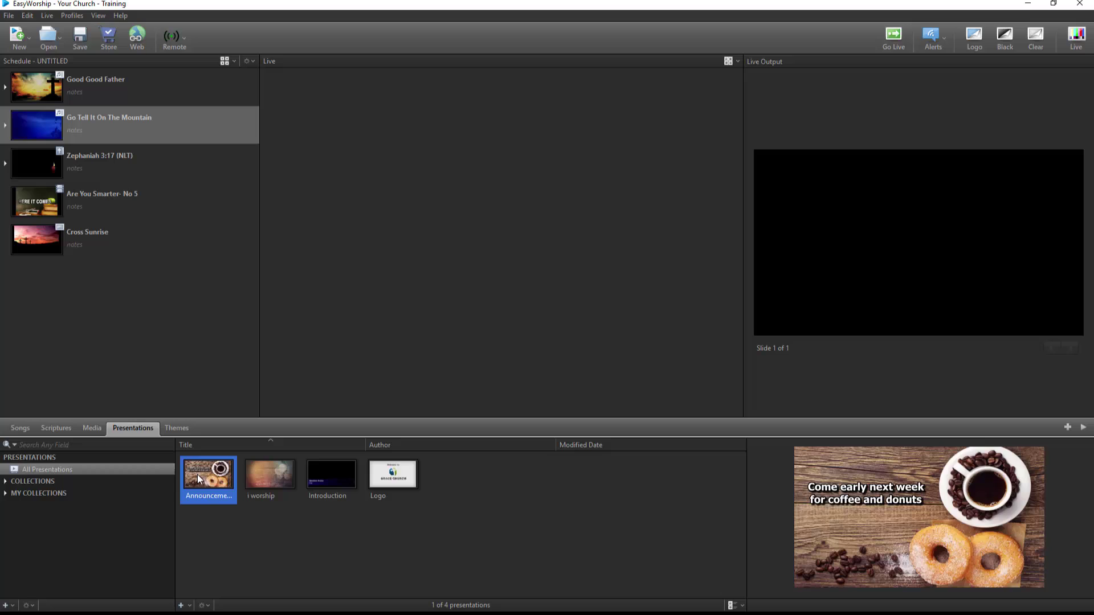
pyautogui.moveTo(216, 481); pyautogui.dragTo(138, 71)
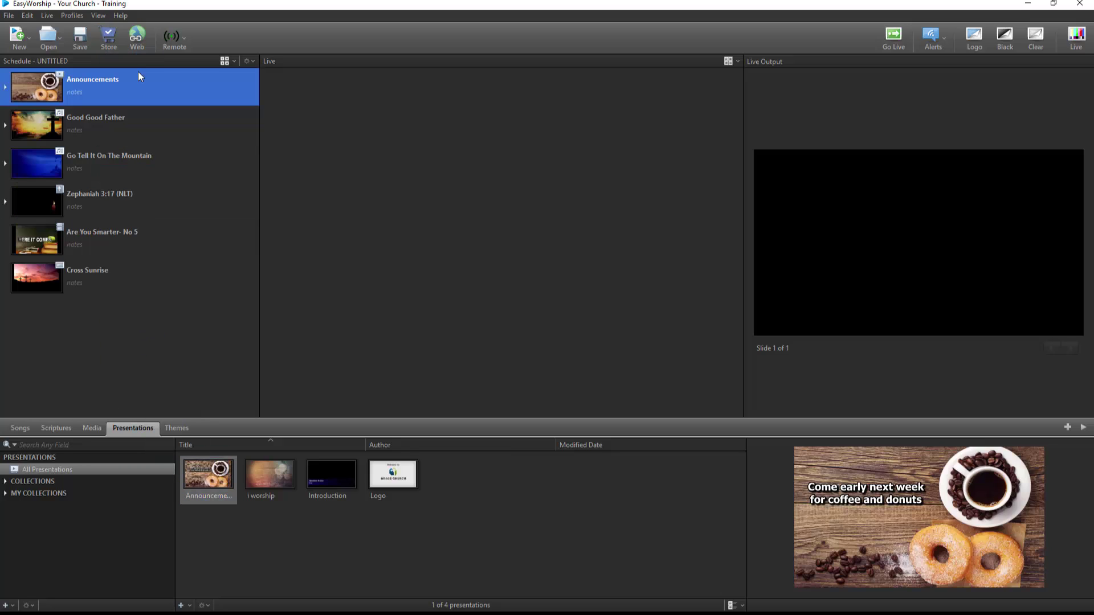
# Apply a dark candle theme to Good Good Father, green cross to Zephaniah, Communion to Announcements
pyautogui.click(180, 429)
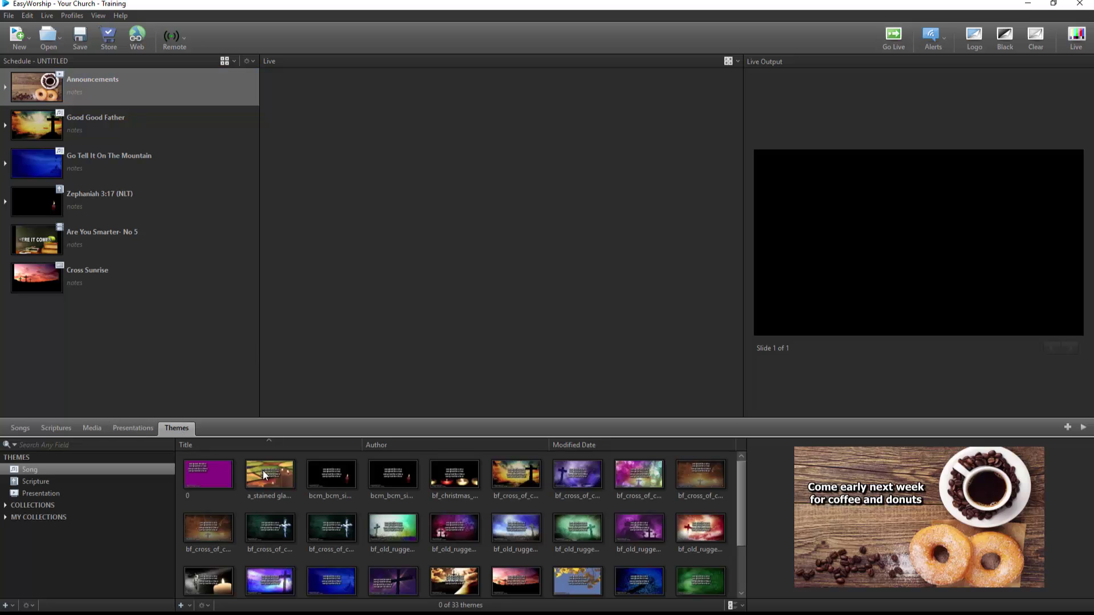
pyautogui.moveTo(333, 481); pyautogui.dragTo(105, 126)
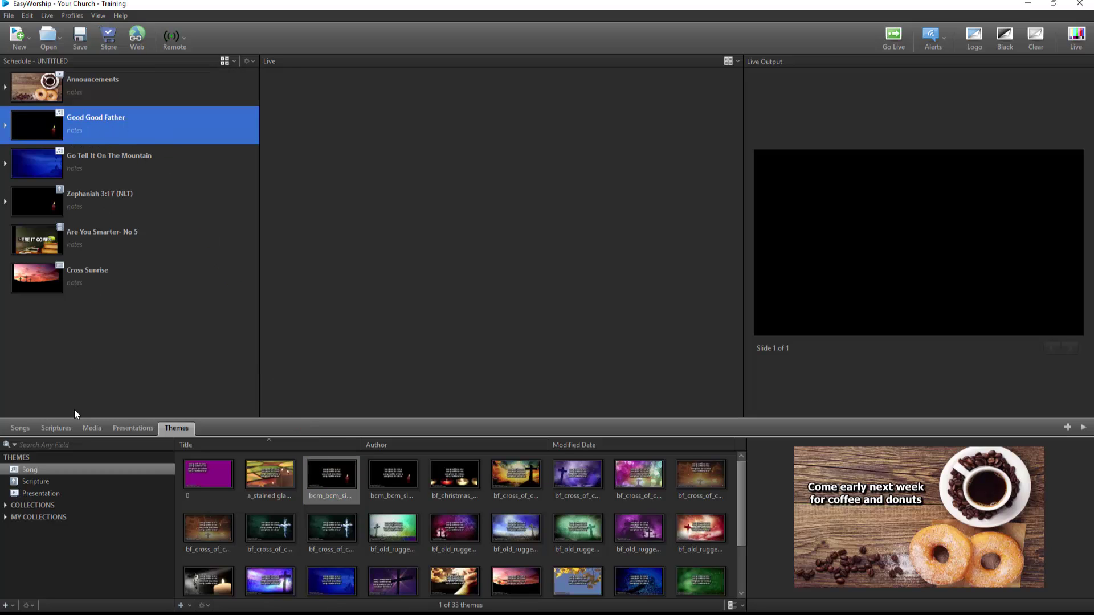
pyautogui.click(85, 482)
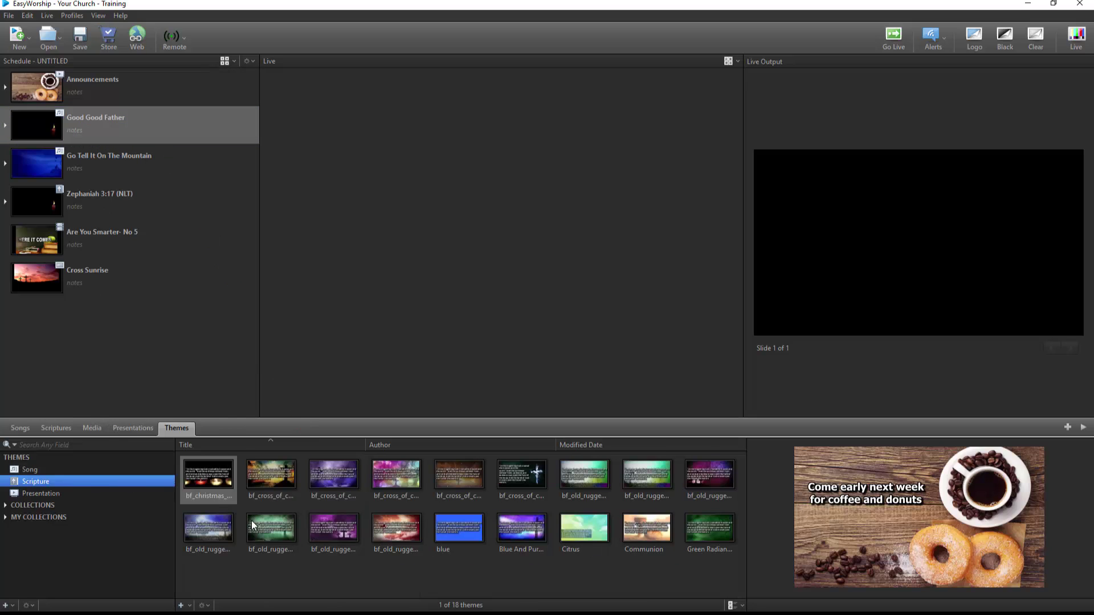
pyautogui.moveTo(254, 525); pyautogui.dragTo(113, 196)
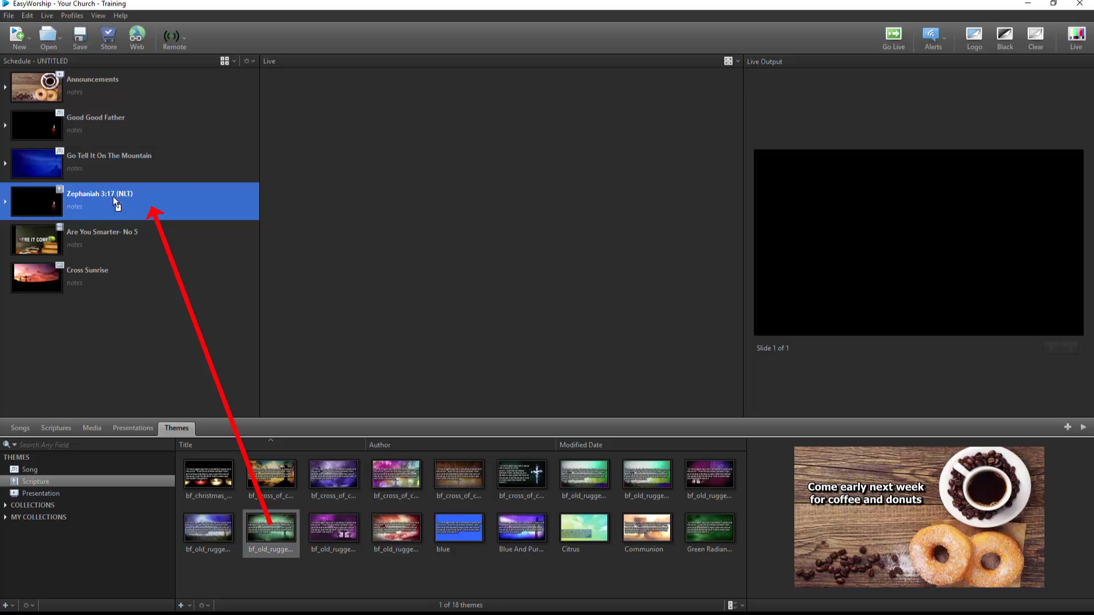
pyautogui.click(46, 494)
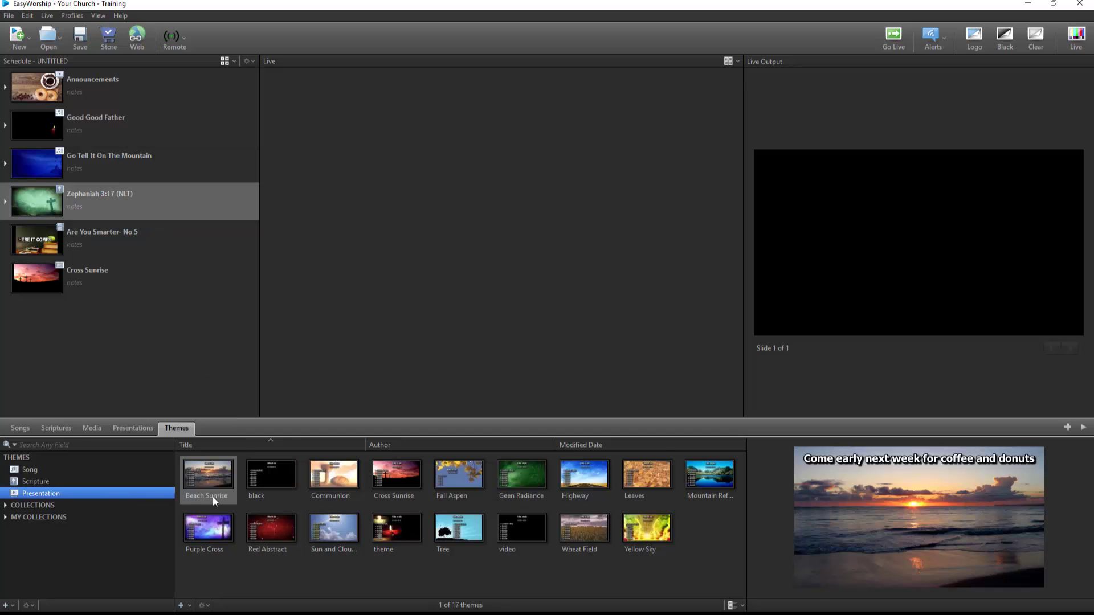
pyautogui.moveTo(330, 477); pyautogui.dragTo(128, 90)
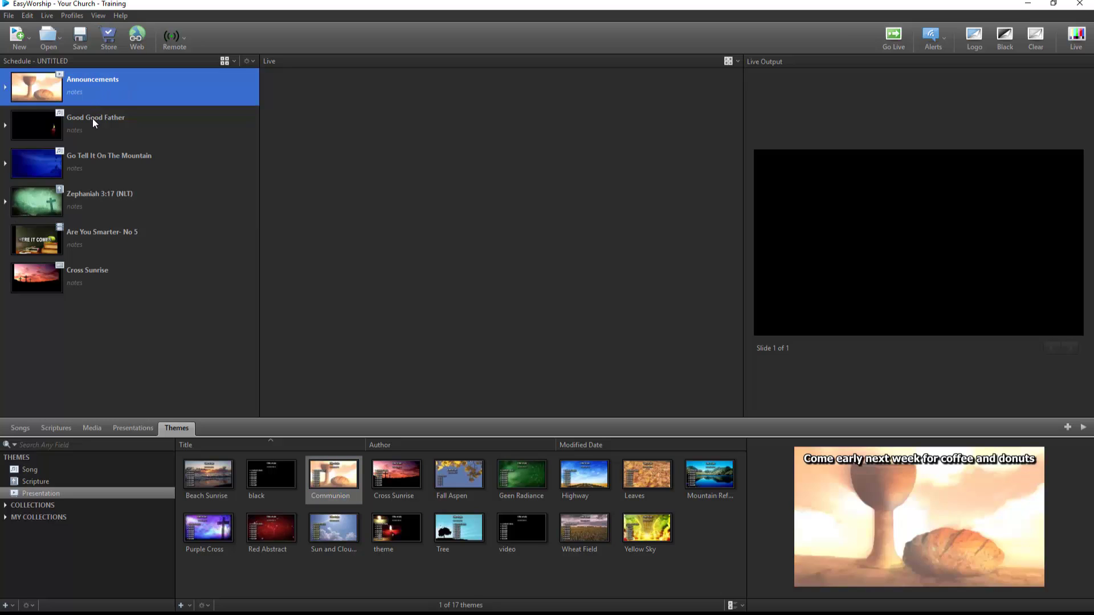
# Move Good Good Father below Zephaniah 3:17 and put Verses 3 and 6 at the song's start
pyautogui.moveTo(93, 117); pyautogui.dragTo(98, 211)
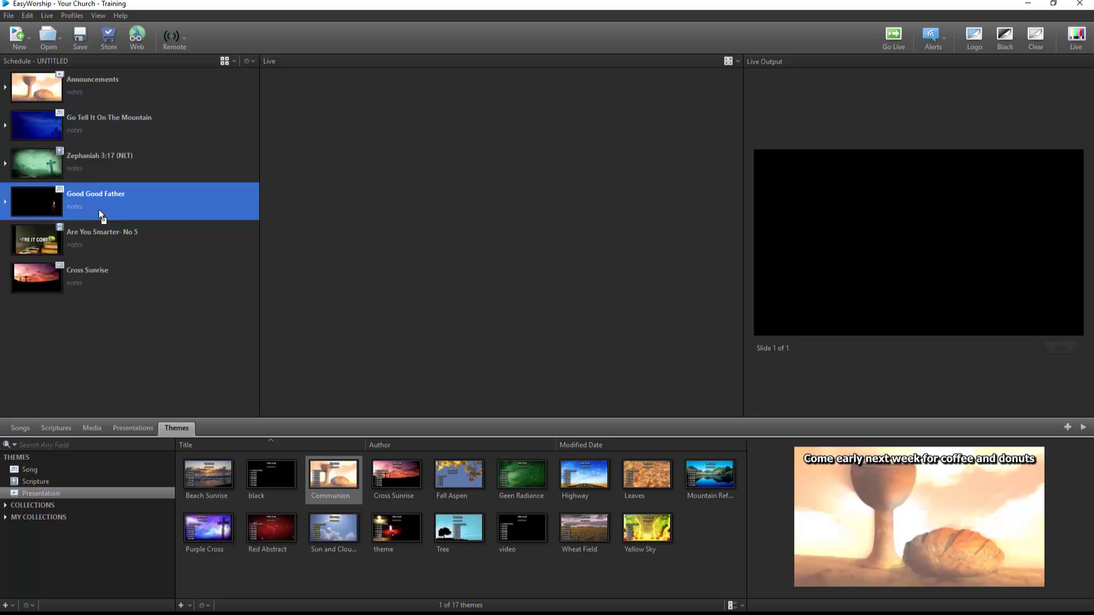
pyautogui.click(8, 126)
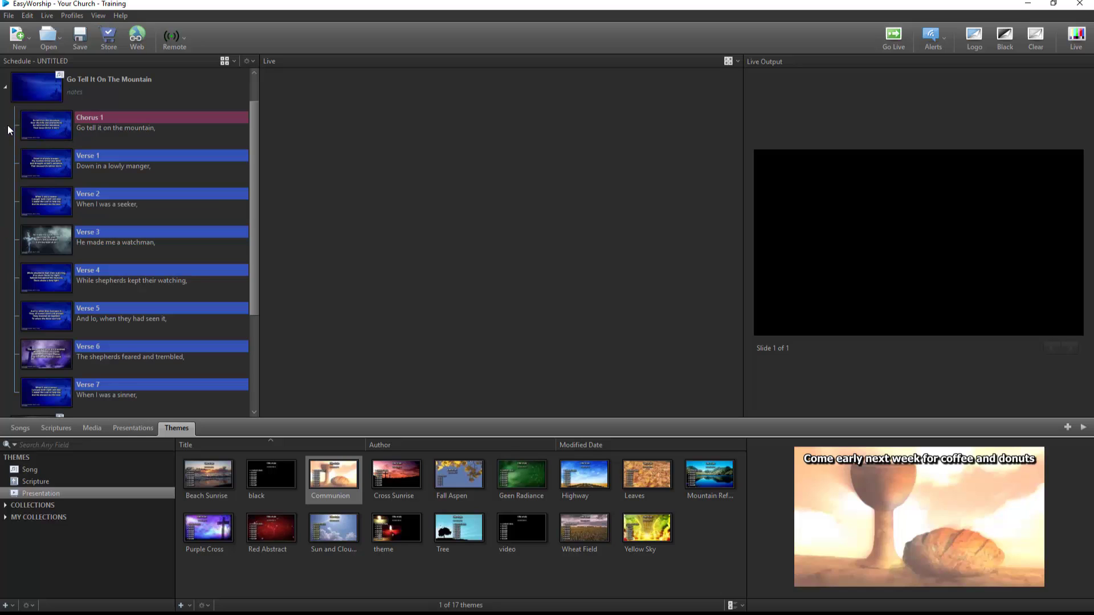
pyautogui.moveTo(58, 227); pyautogui.dragTo(53, 109)
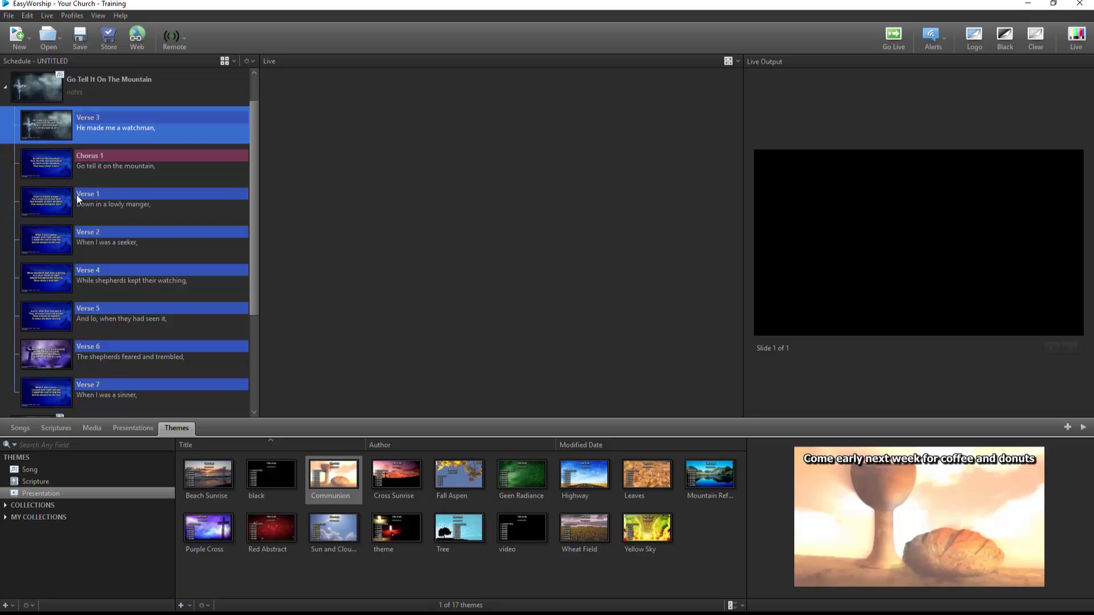
pyautogui.moveTo(56, 354); pyautogui.dragTo(52, 148)
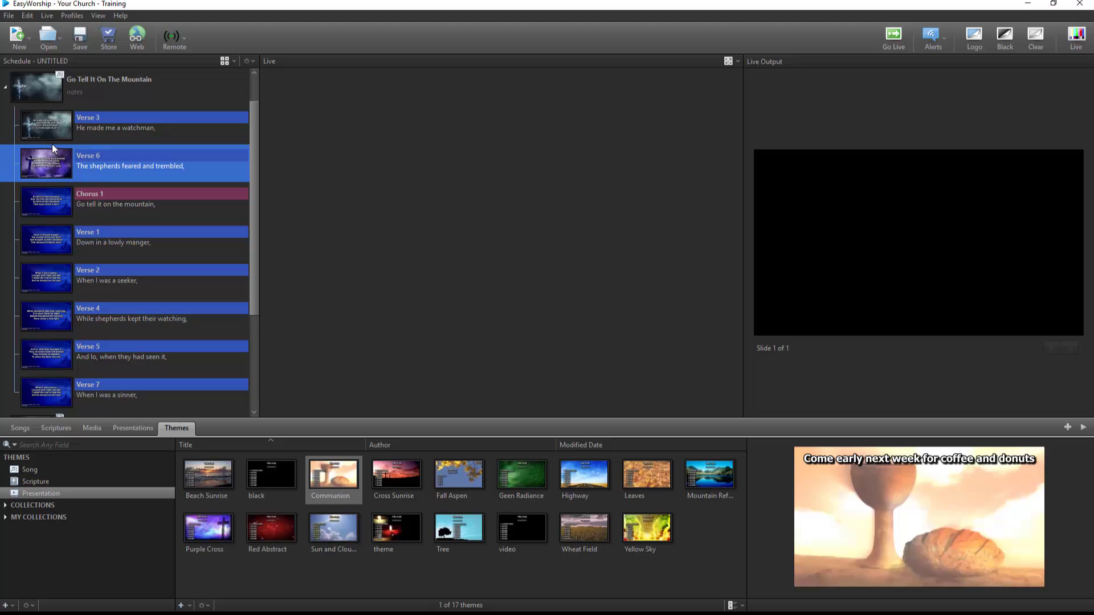
pyautogui.click(6, 88)
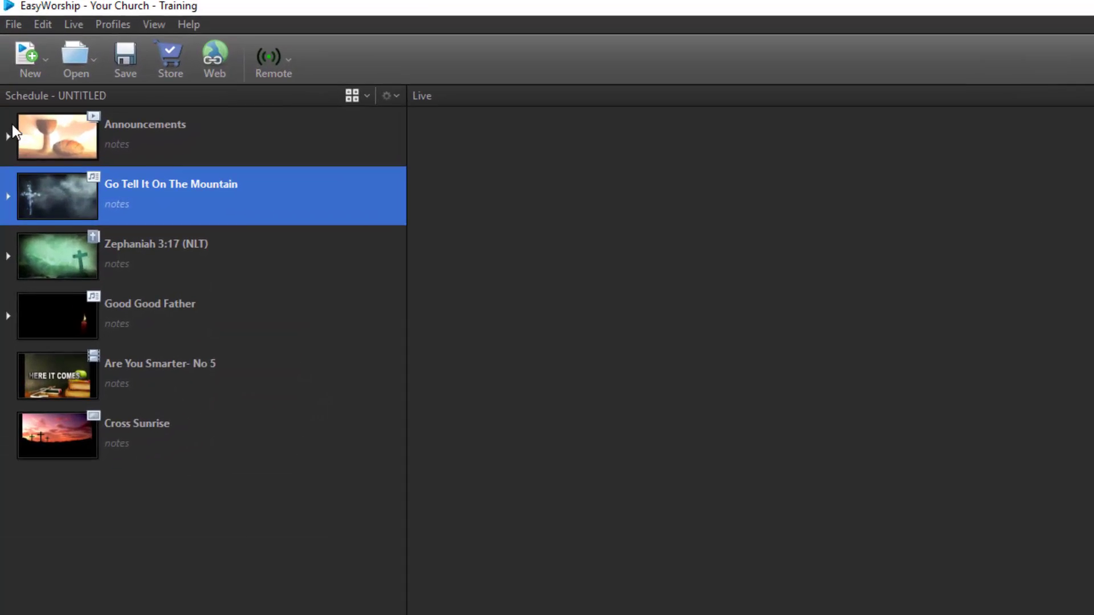
# Save the schedule to the Desktop as Schedule1.ewsx with Pack files in schedule unchecked
pyautogui.click(24, 36)
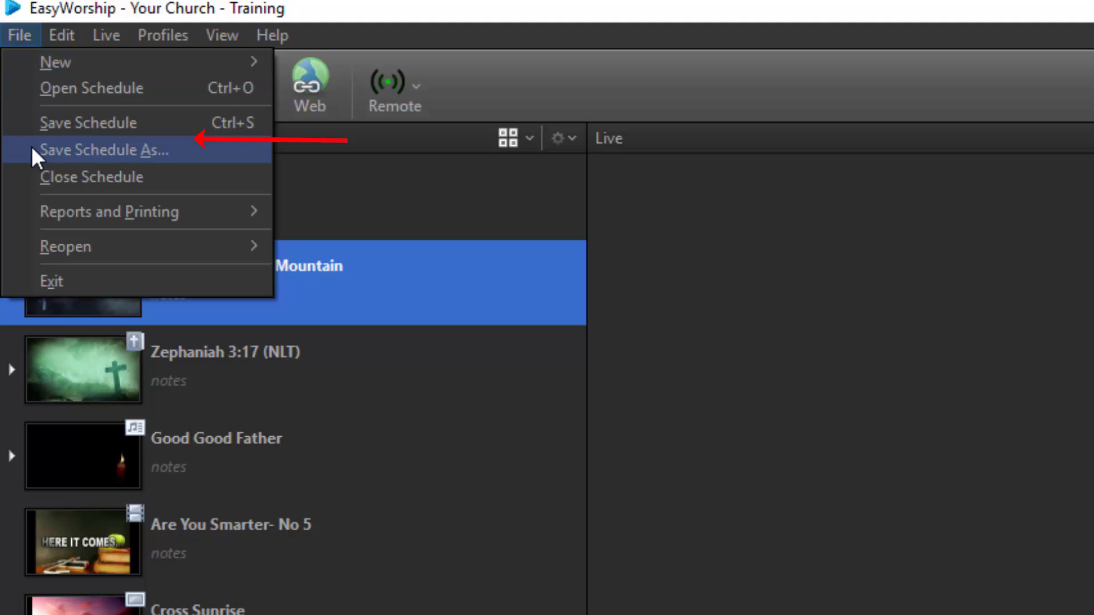
pyautogui.click(347, 185)
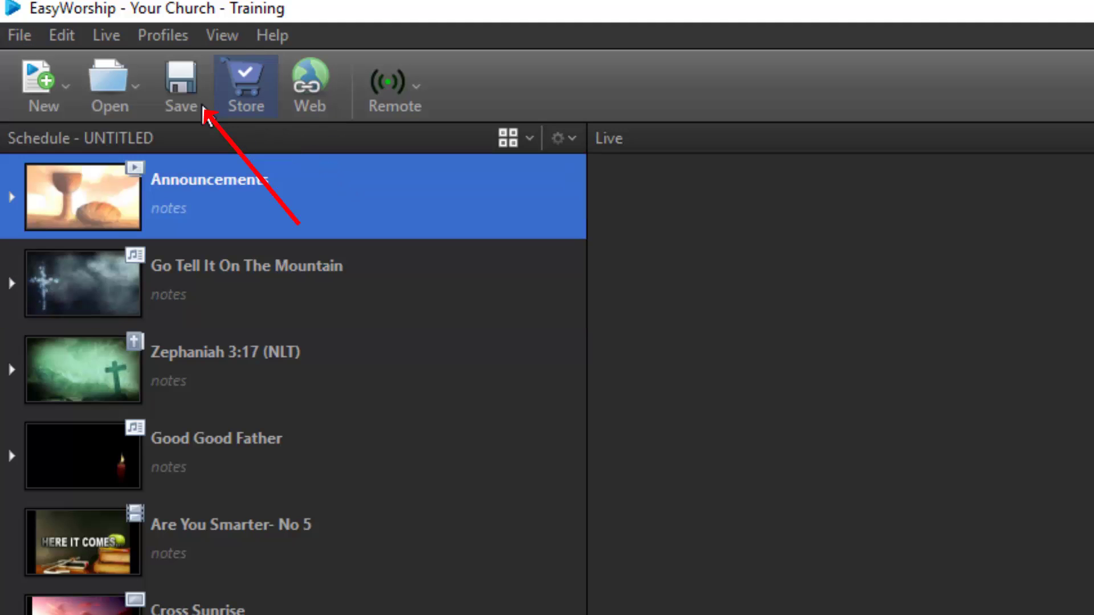
pyautogui.click(186, 89)
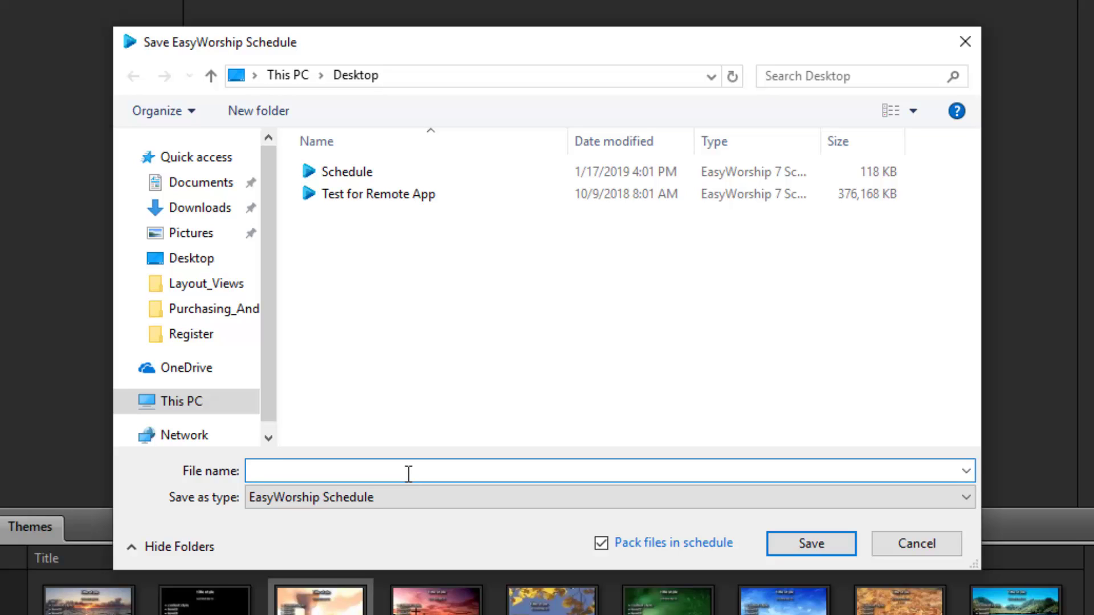
pyautogui.write('Schedule')
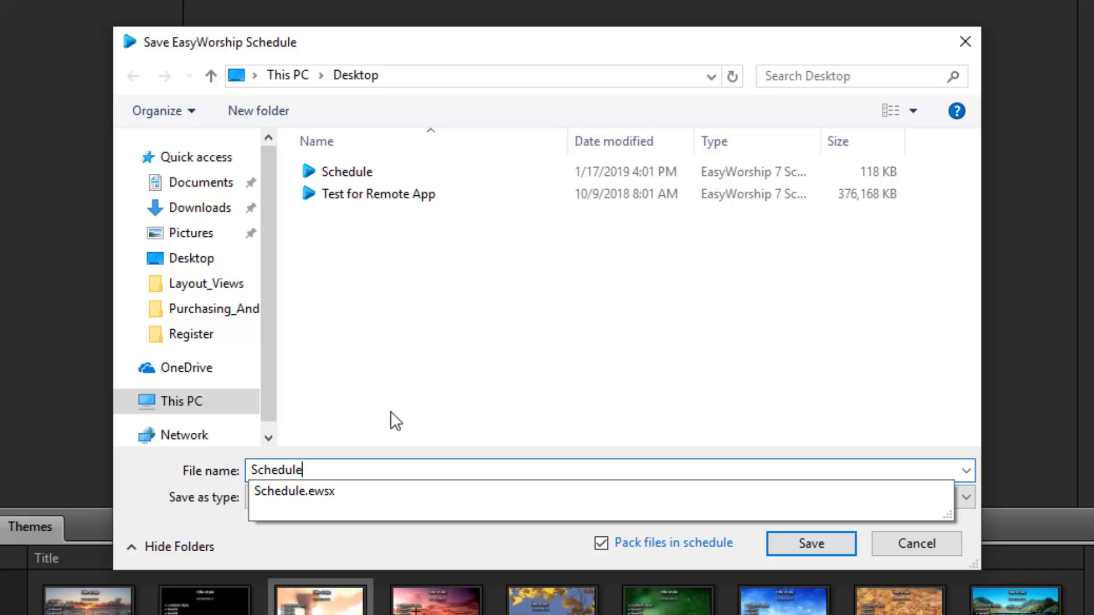
pyautogui.write('1')
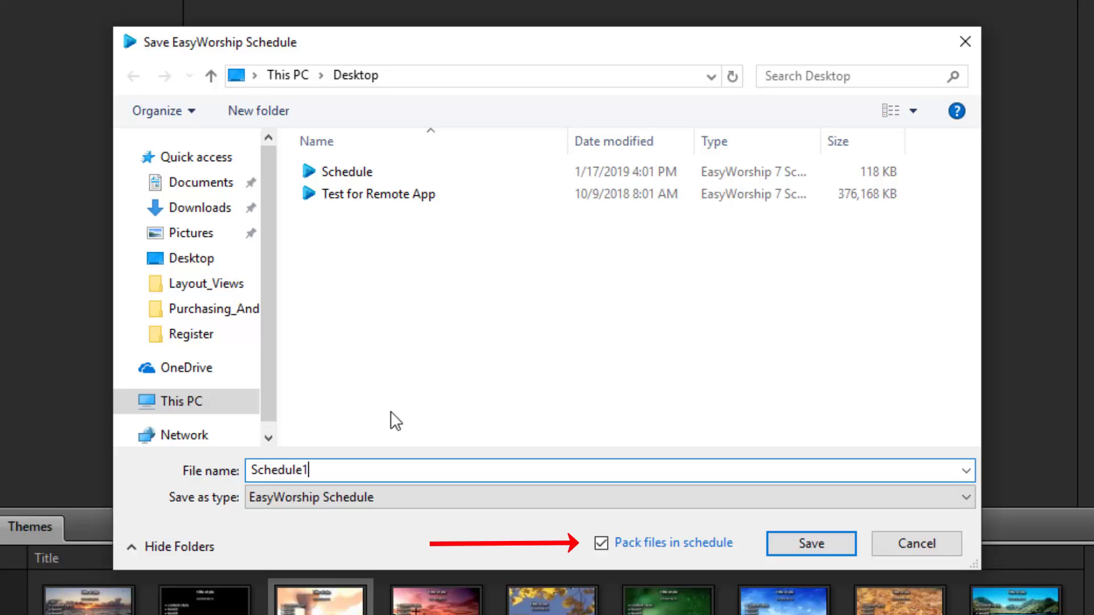
pyautogui.click(600, 543)
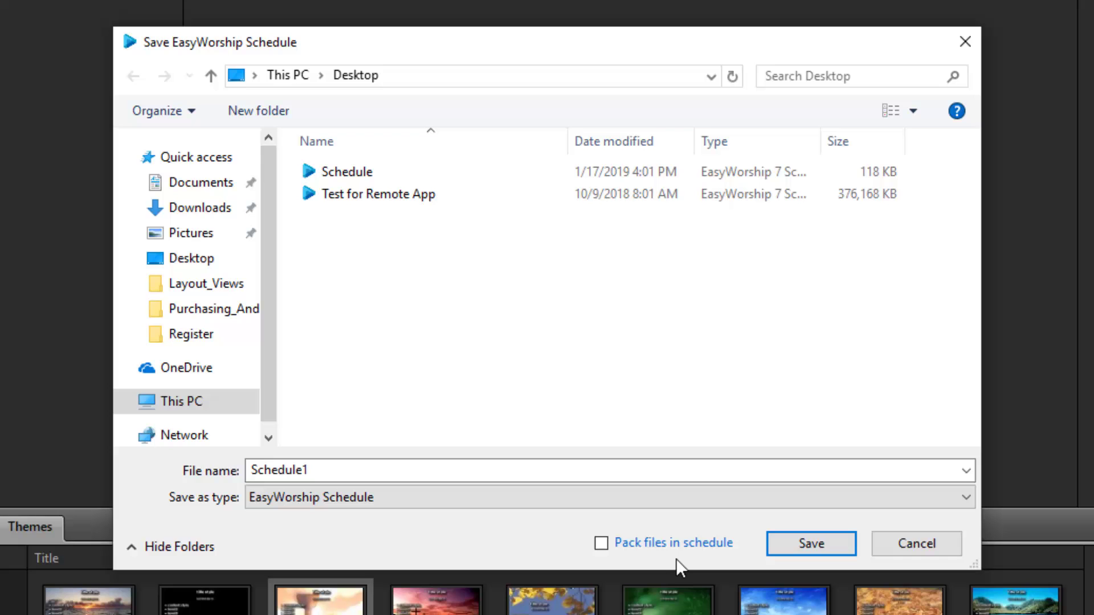
pyautogui.click(793, 541)
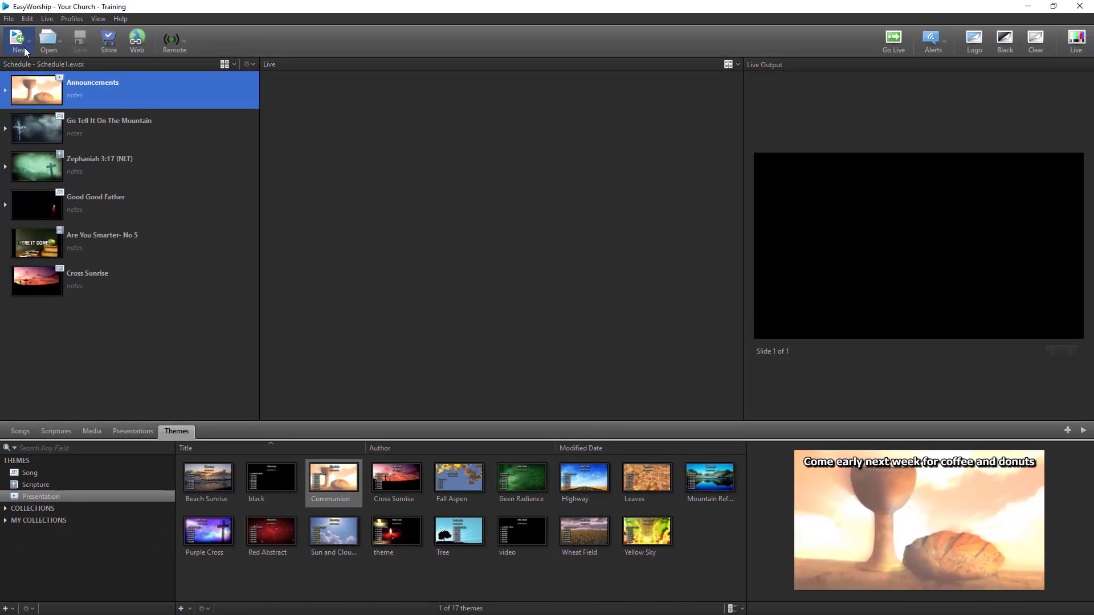
# Reopen the saved Schedule1.ewsx from the recent schedules list
pyautogui.click(10, 18)
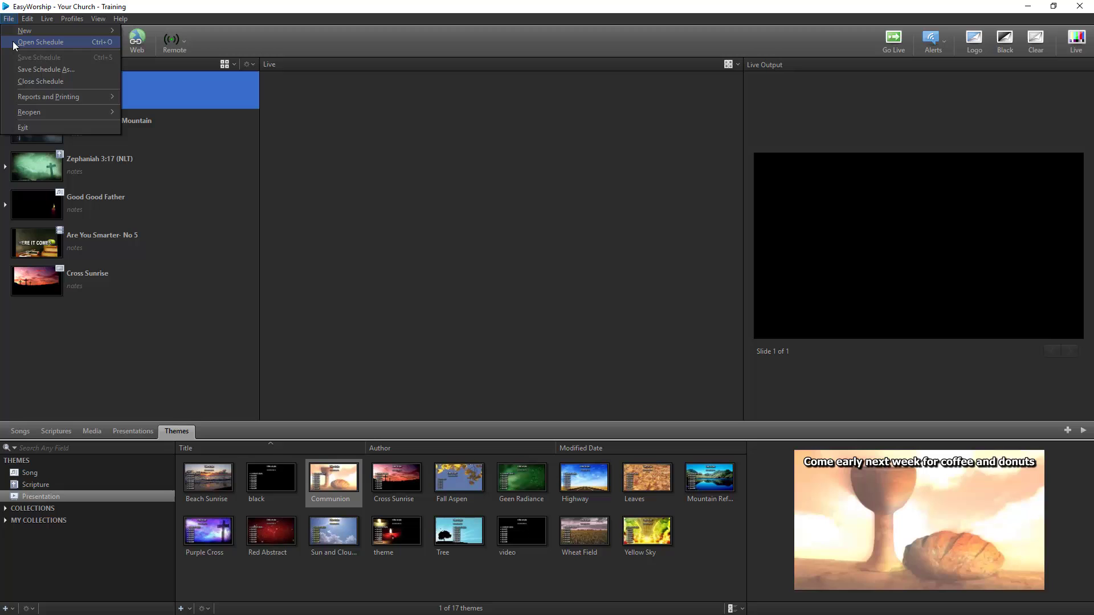
pyautogui.click(85, 32)
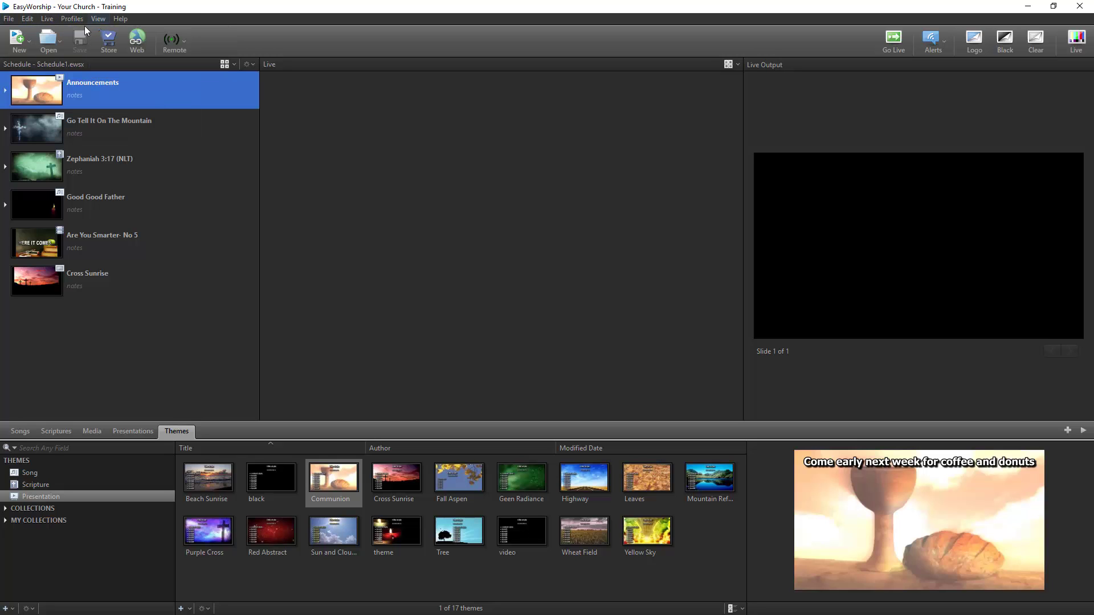
pyautogui.click(54, 45)
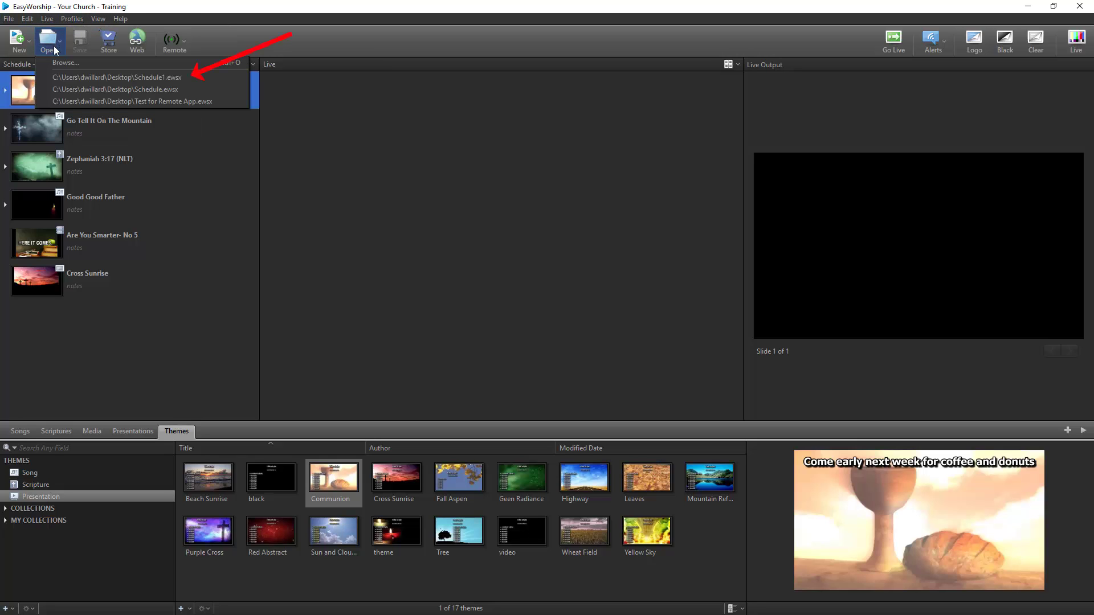
pyautogui.click(74, 76)
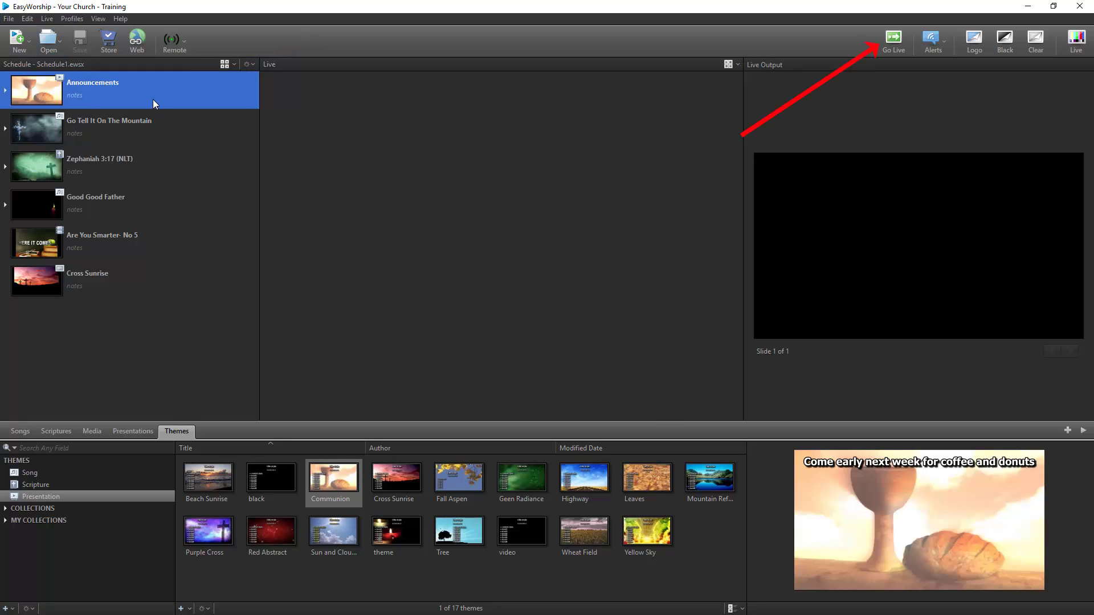
# Send the Announcements item live so its four slides cycle to The Best Band concert slide
pyautogui.click(893, 38)
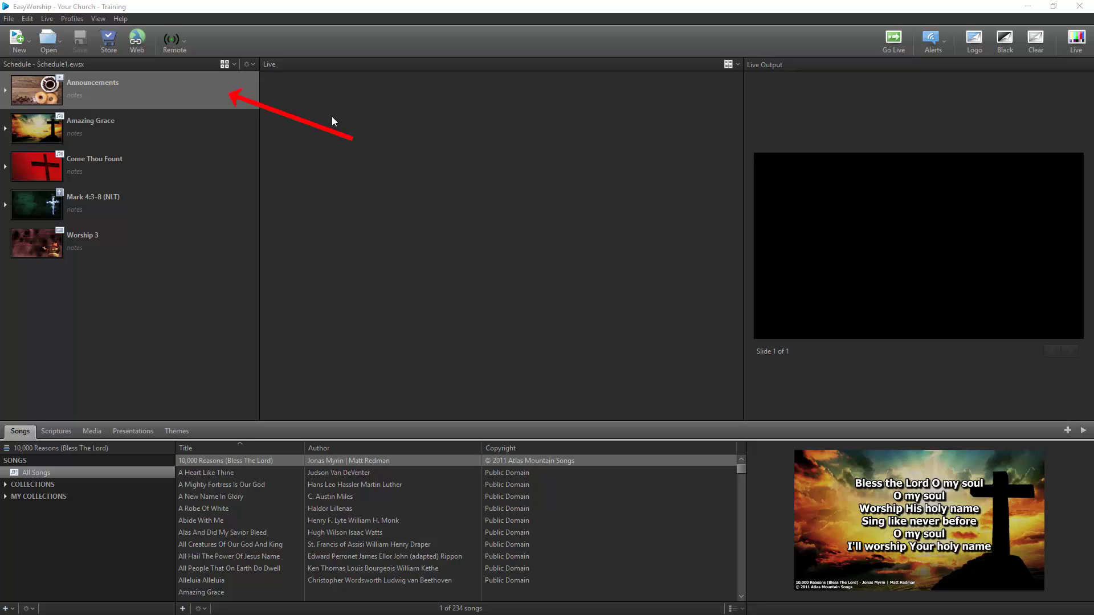
pyautogui.click(236, 100)
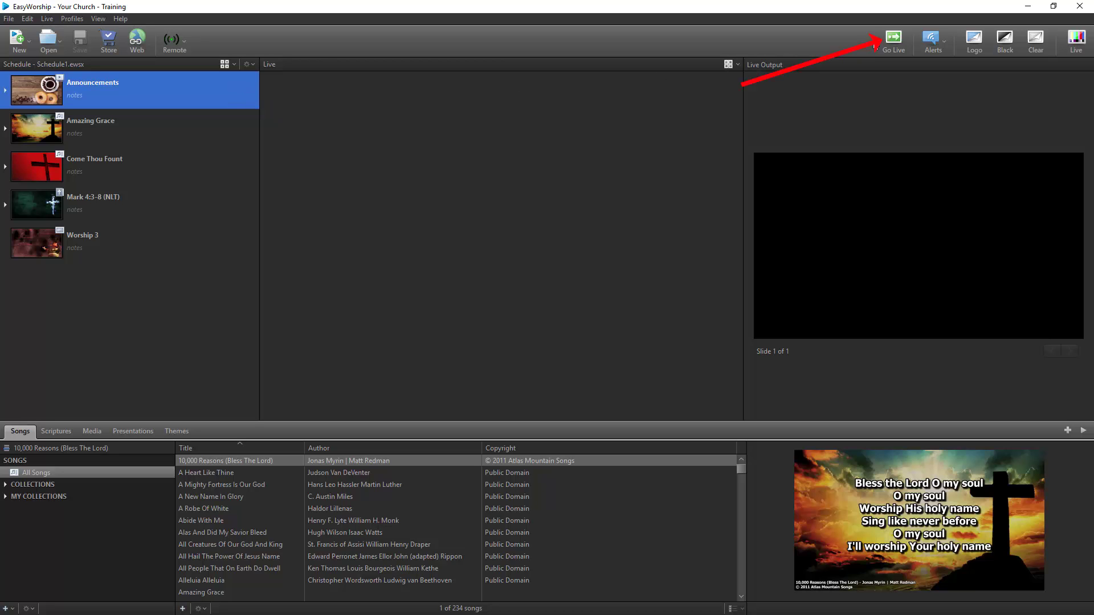
pyautogui.click(894, 39)
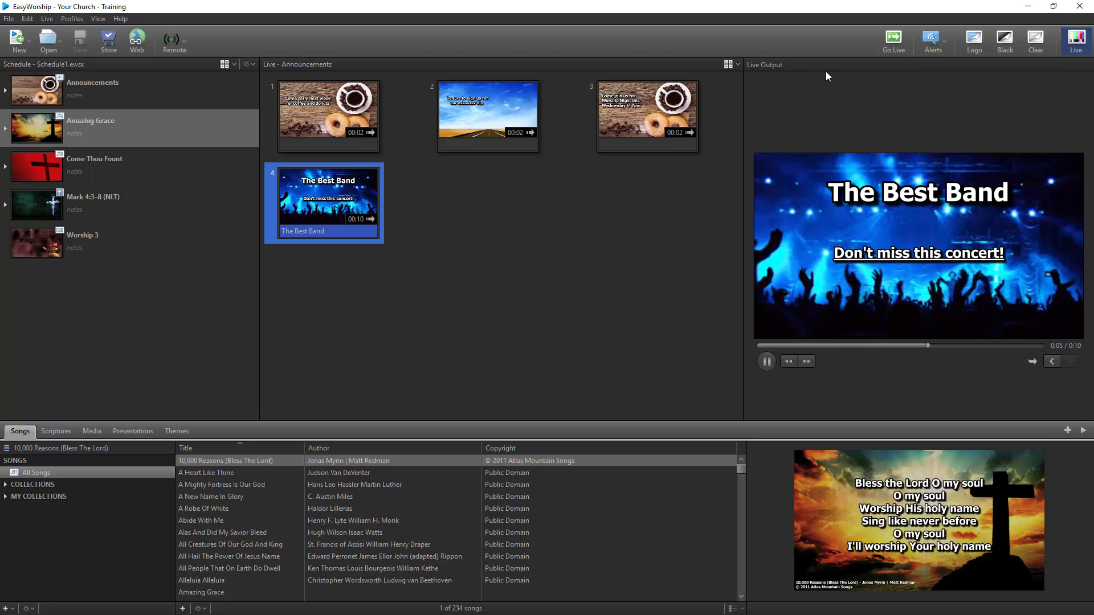
pyautogui.click(98, 19)
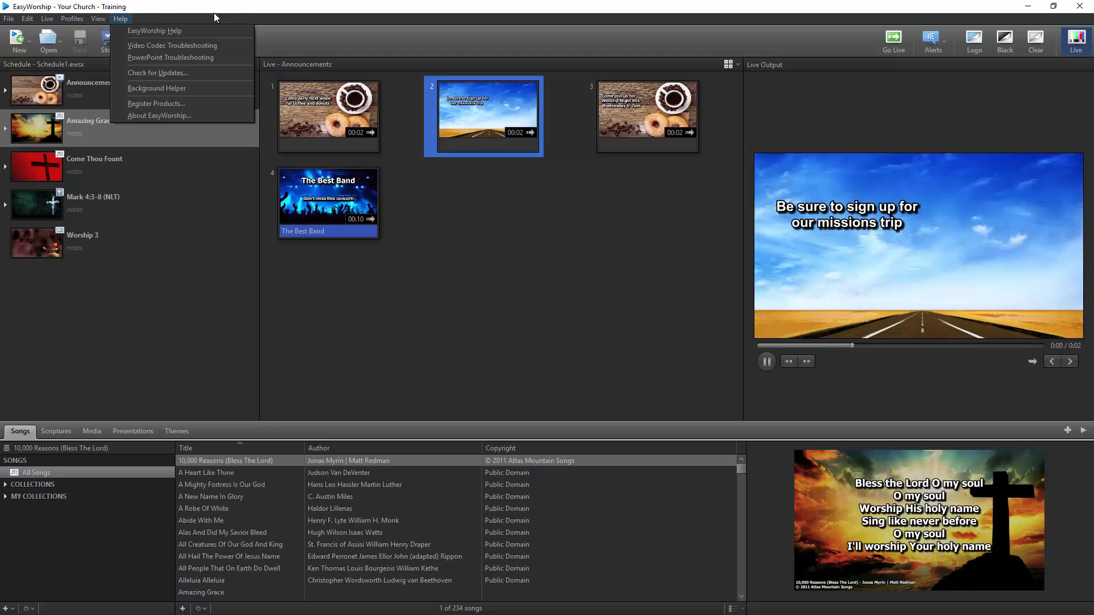
pyautogui.click(214, 13)
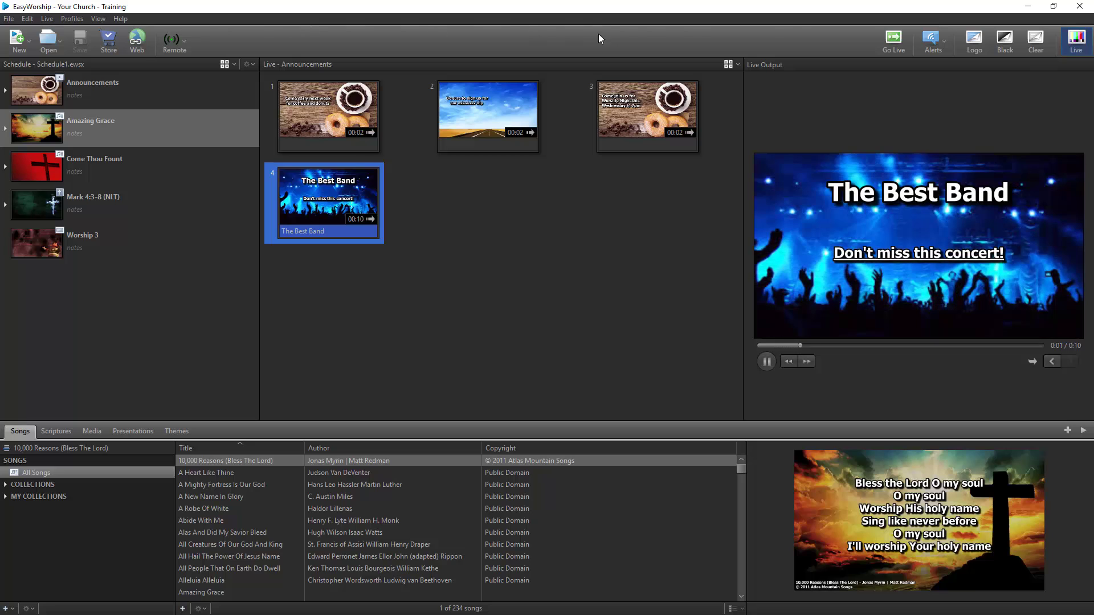
# Show Amazing Grace live through verses 2, 3 and 4, then Come Thou Fount and Mark 4:3-8 (NLT)
pyautogui.click(892, 38)
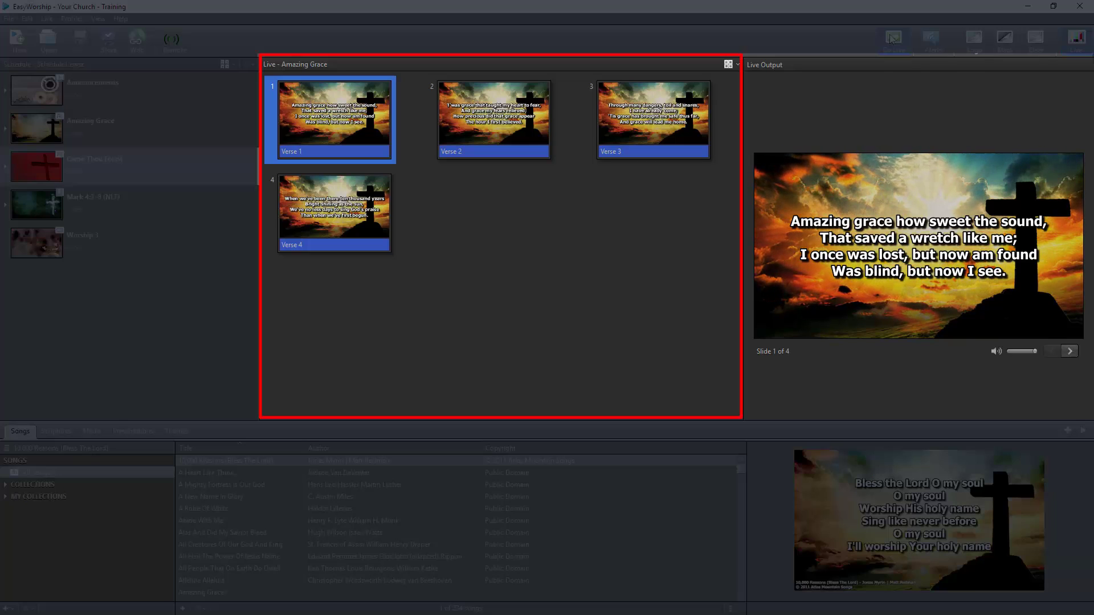
pyautogui.click(511, 122)
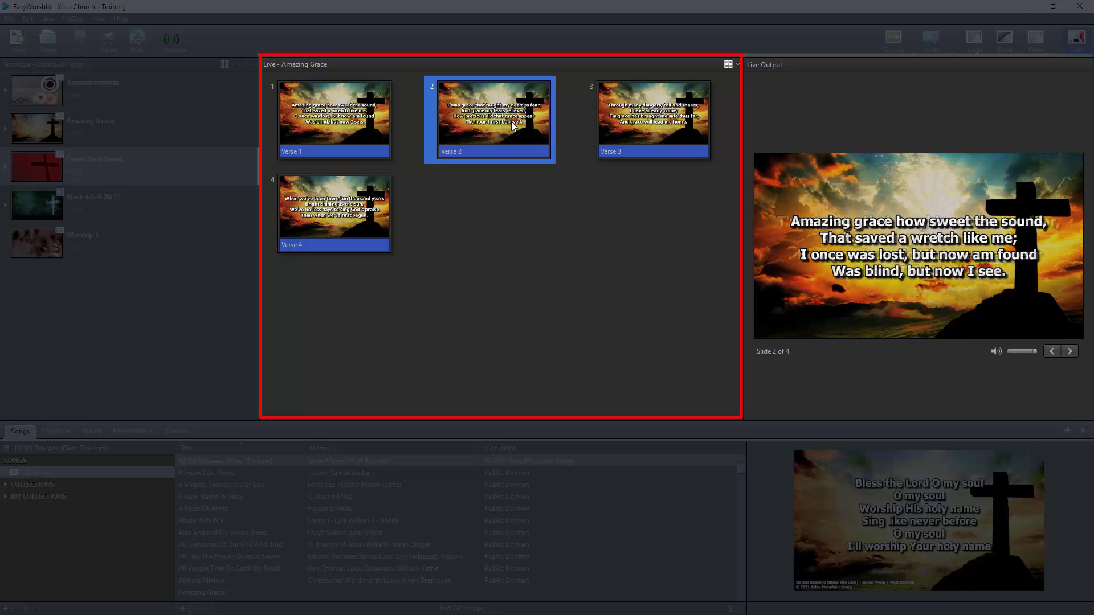
pyautogui.click(626, 120)
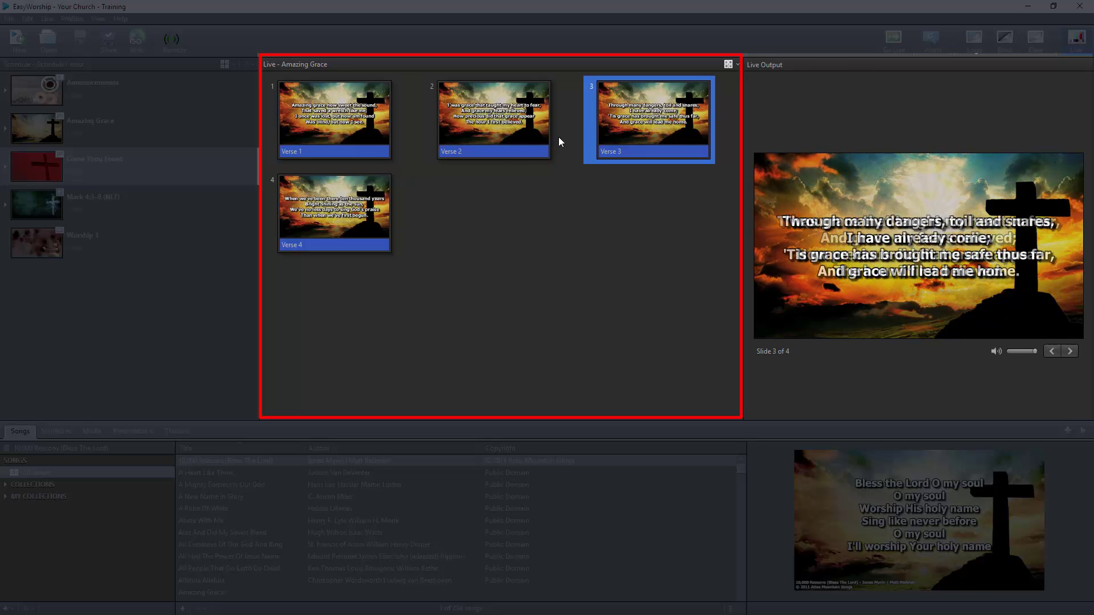
pyautogui.click(362, 203)
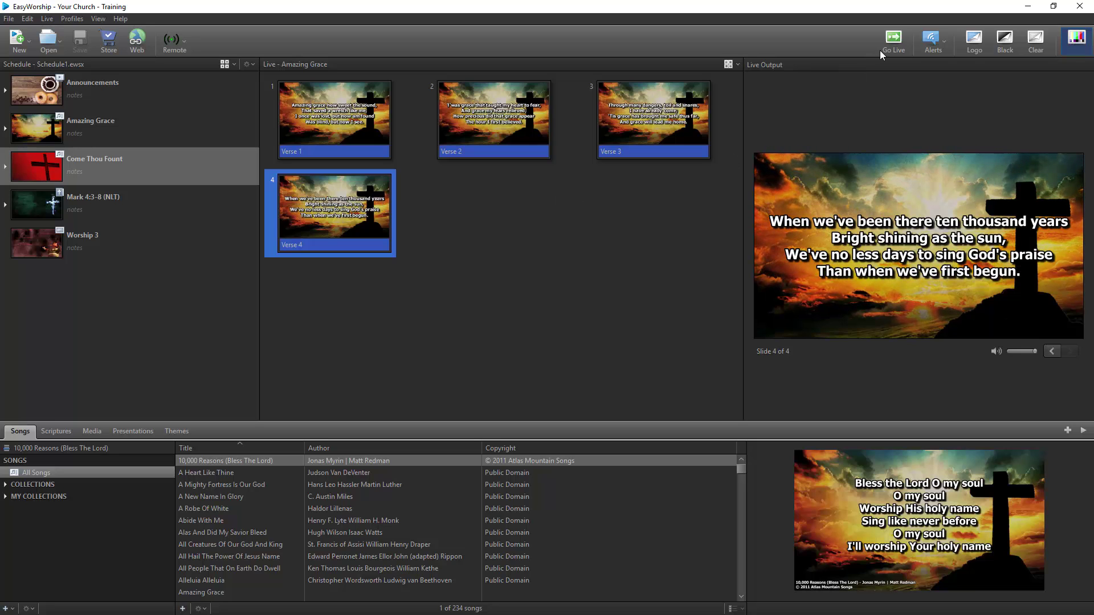
pyautogui.click(893, 39)
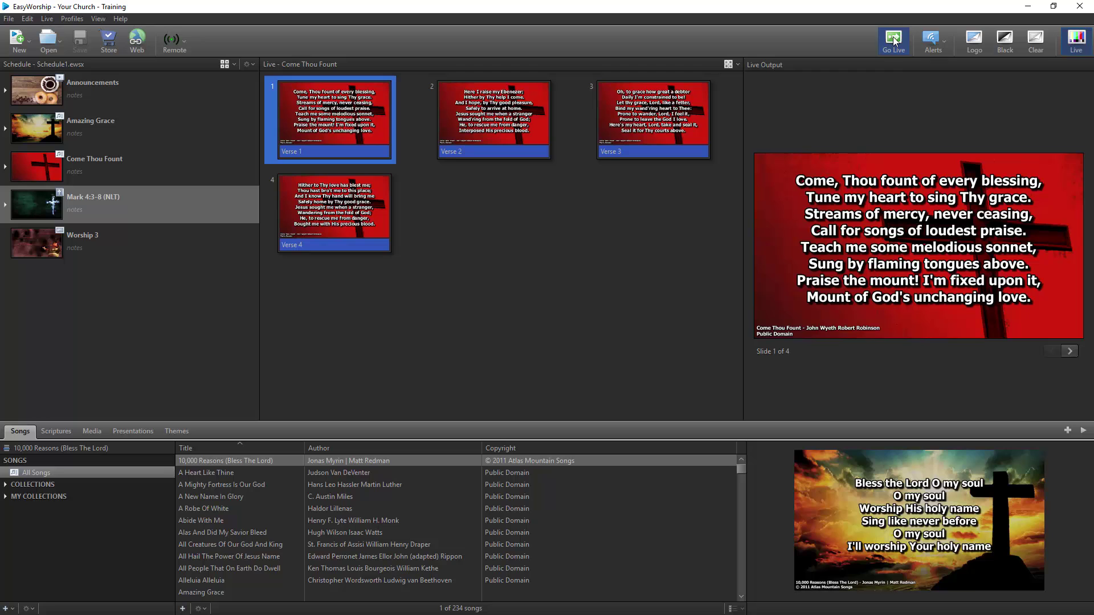
pyautogui.click(893, 38)
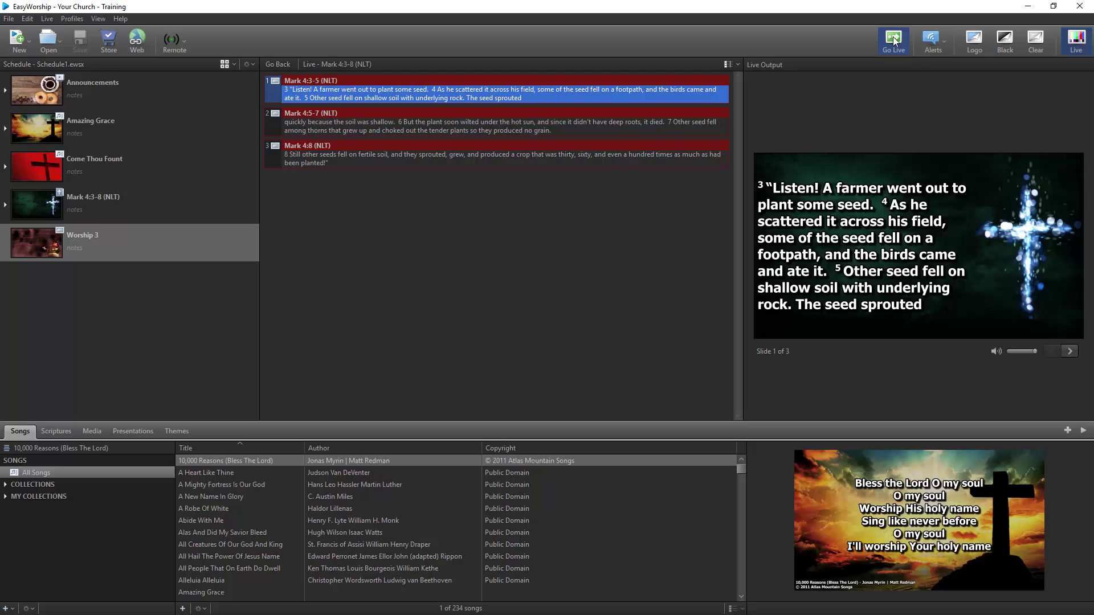
# Switch to the Preview and Live Combined layout and send Amazing Grace live
pyautogui.click(98, 19)
pyautogui.click(97, 42)
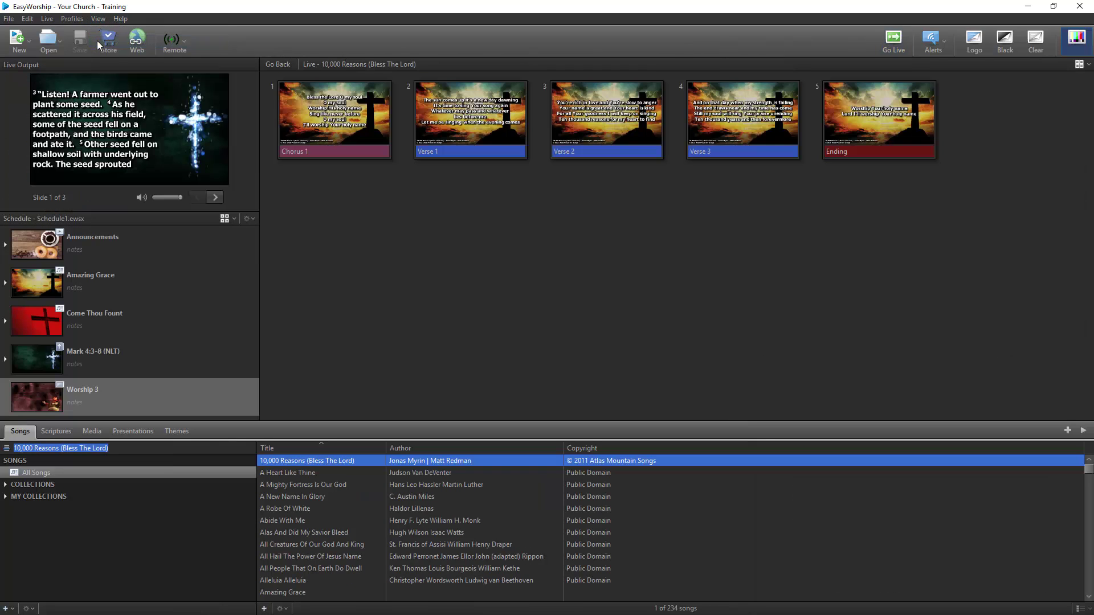
pyautogui.click(107, 278)
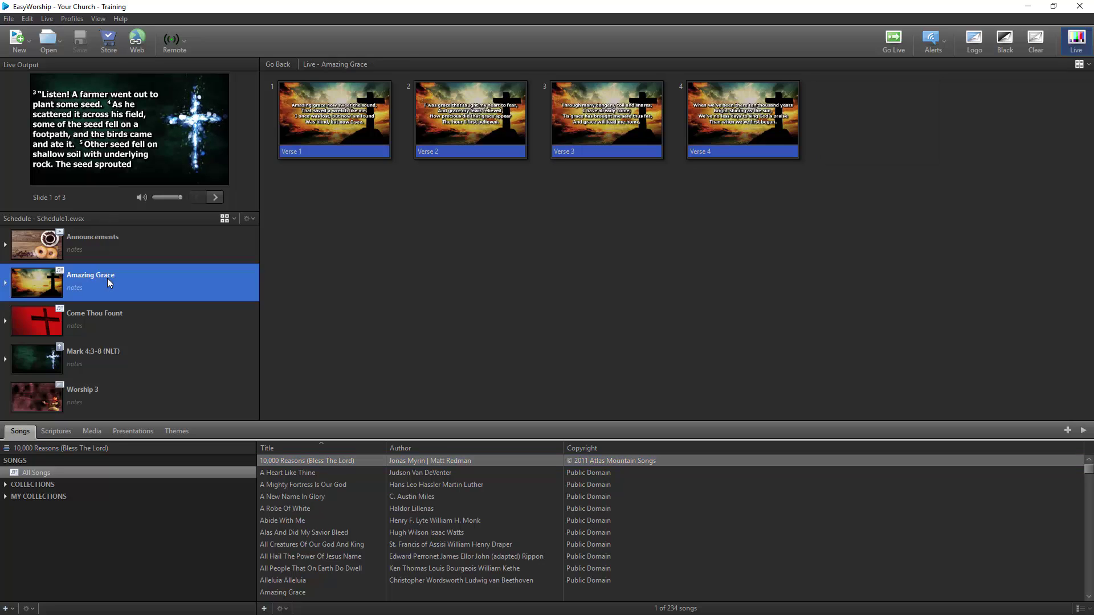
pyautogui.click(892, 41)
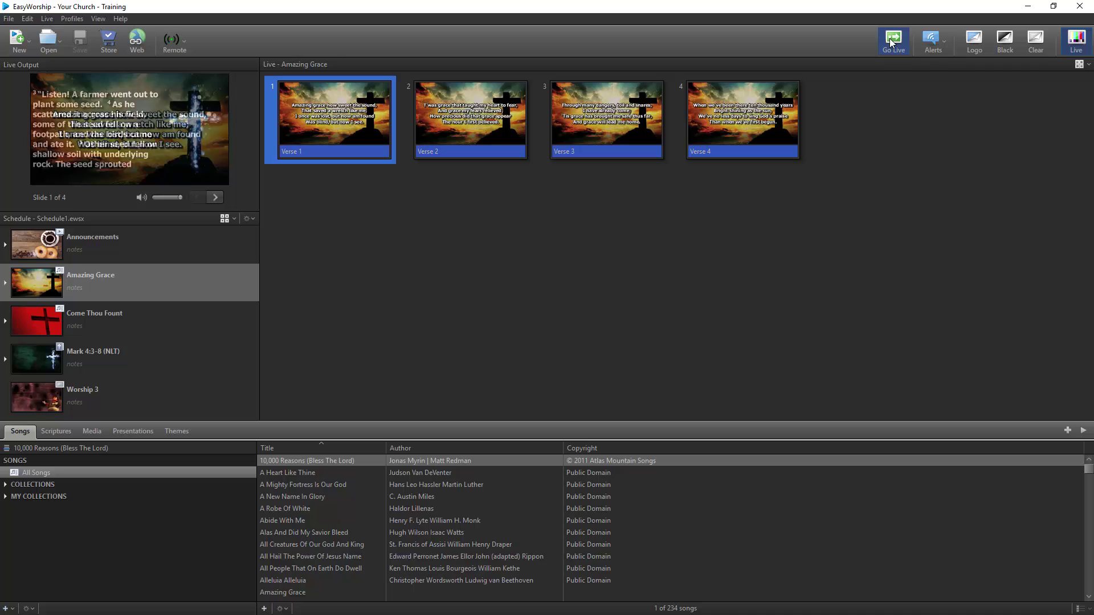
# Send Come Thou Fount live, then return to the Live with Resource Preview layout
pyautogui.click(186, 312)
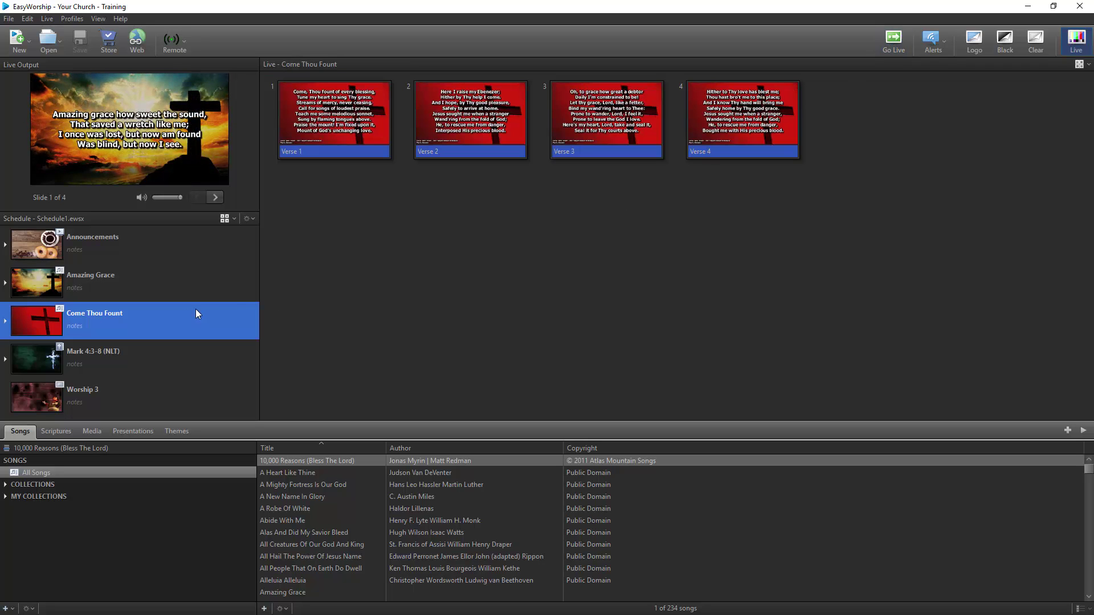
pyautogui.click(893, 41)
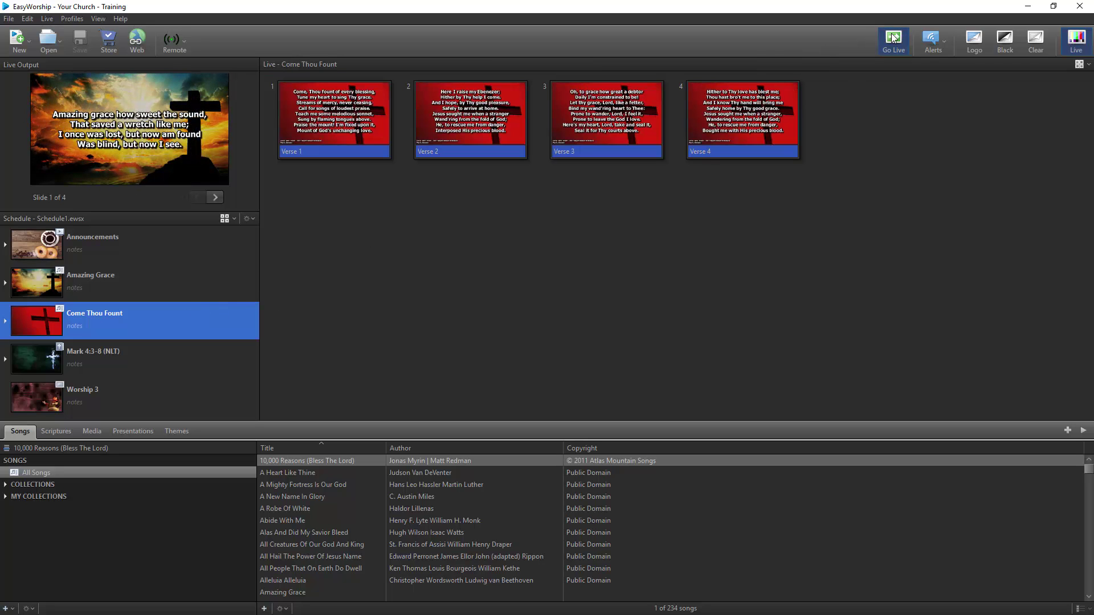
pyautogui.click(98, 19)
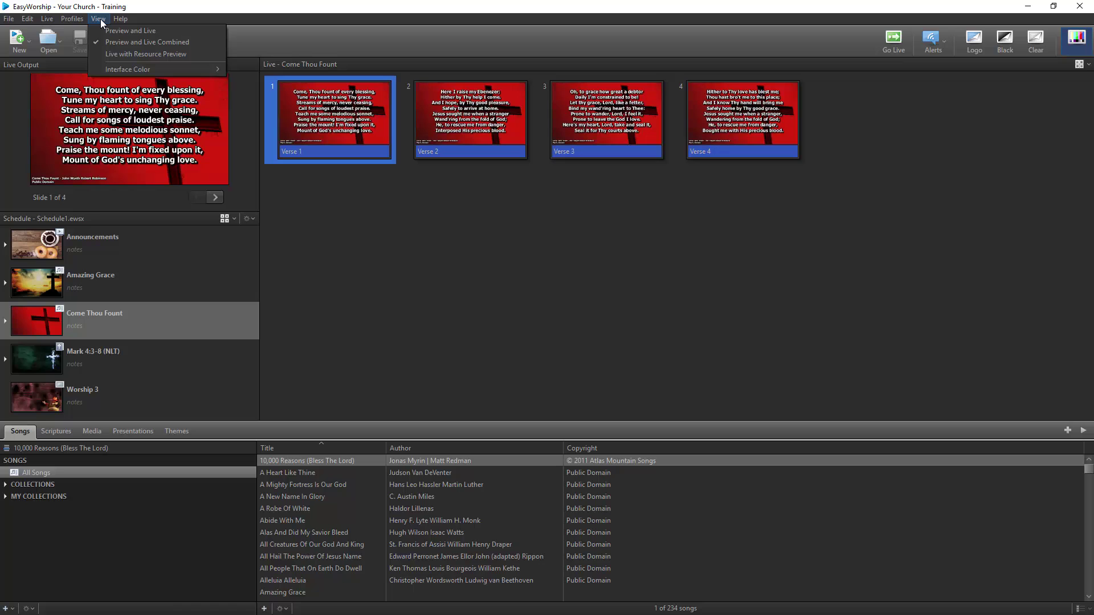
pyautogui.click(96, 53)
pyautogui.click(969, 40)
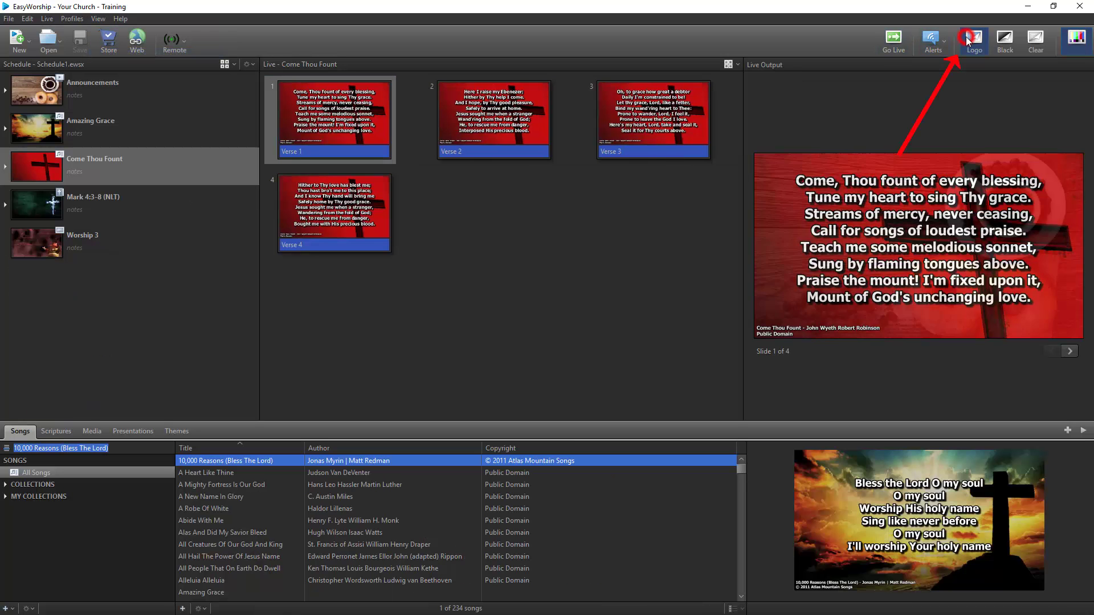
pyautogui.click(969, 40)
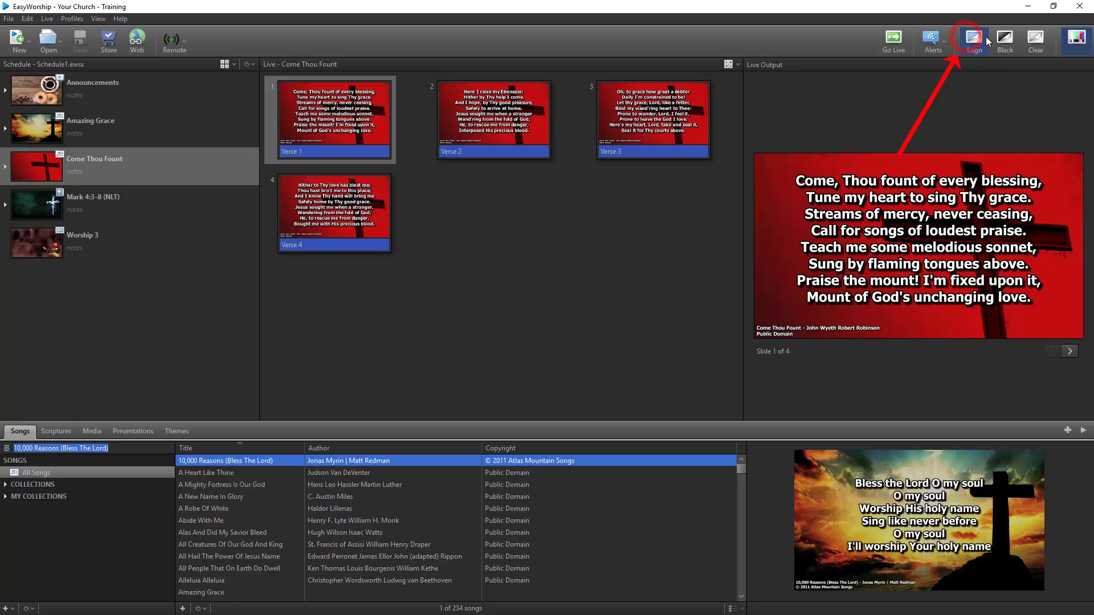
pyautogui.click(1003, 41)
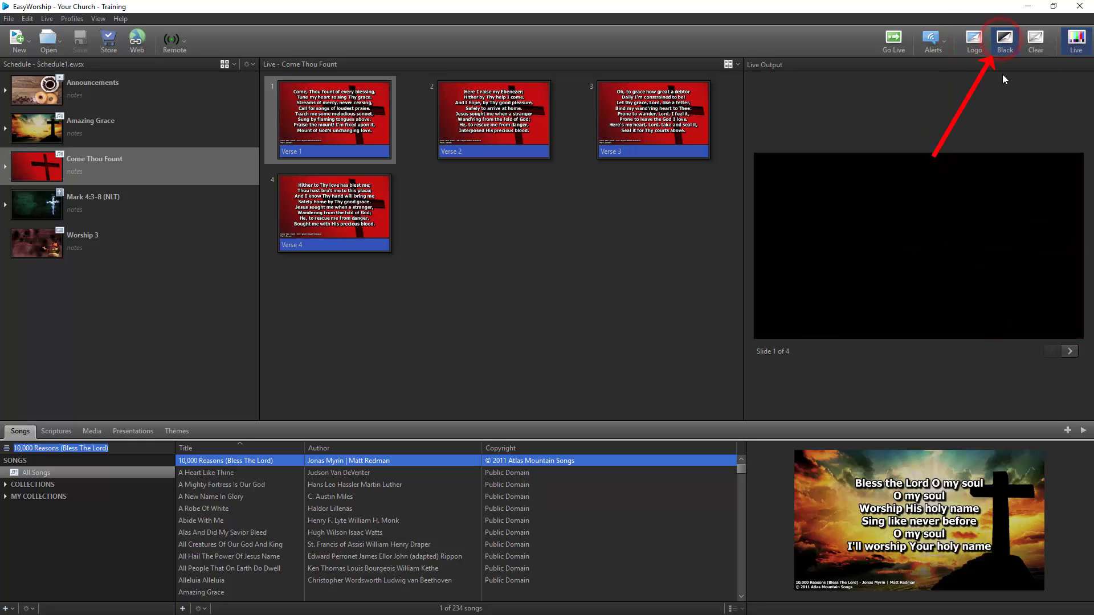
pyautogui.click(1004, 41)
pyautogui.click(1035, 40)
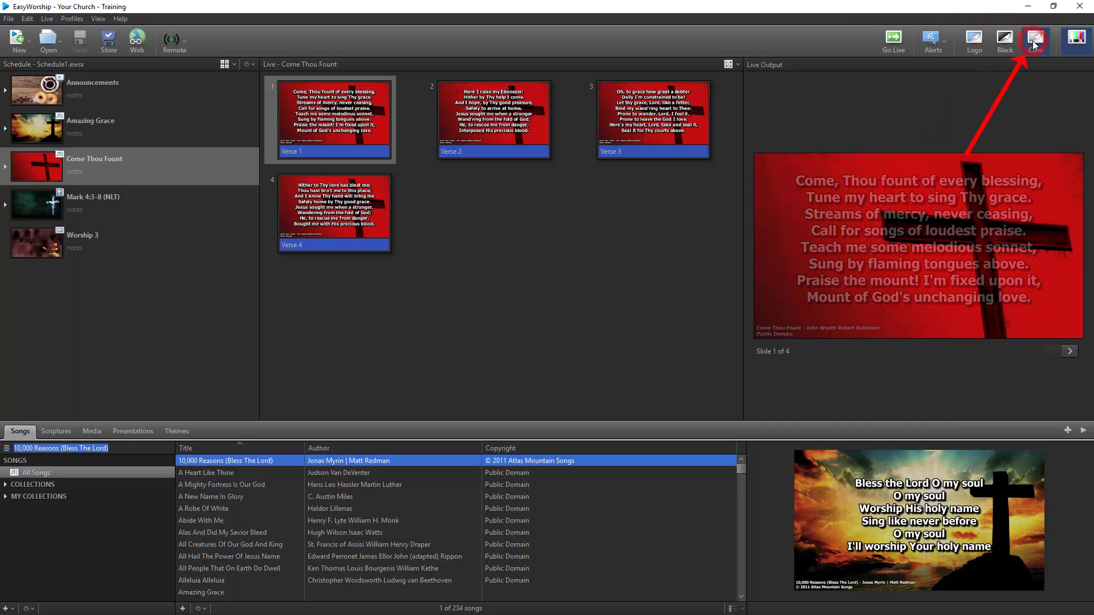
pyautogui.click(1034, 41)
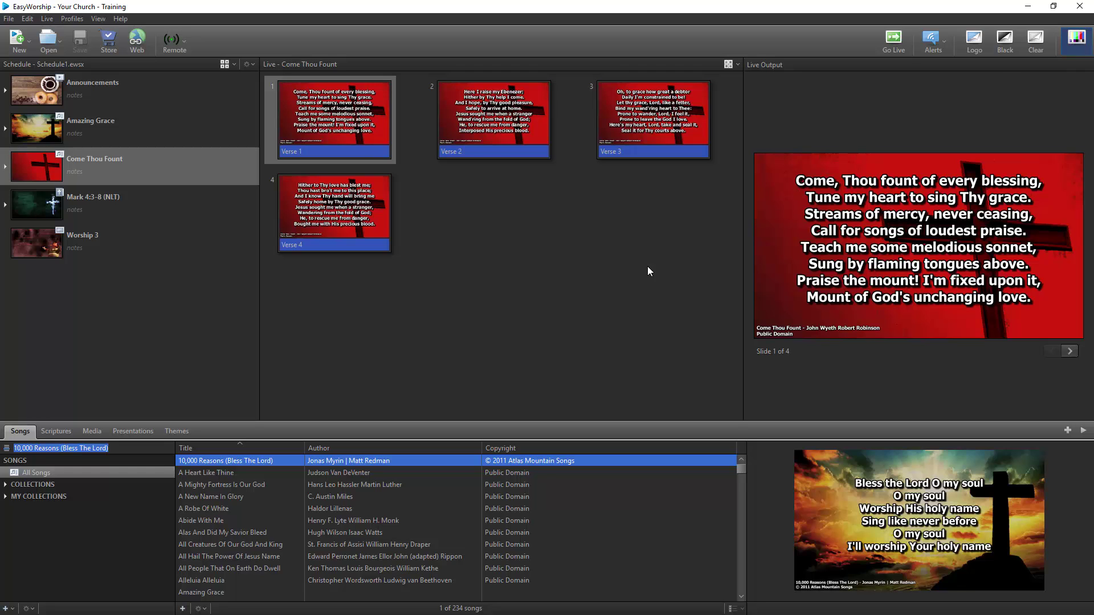
# Play the cross of christ loop video live from Media, then replace it with Blue And Purple Cross
pyautogui.click(59, 430)
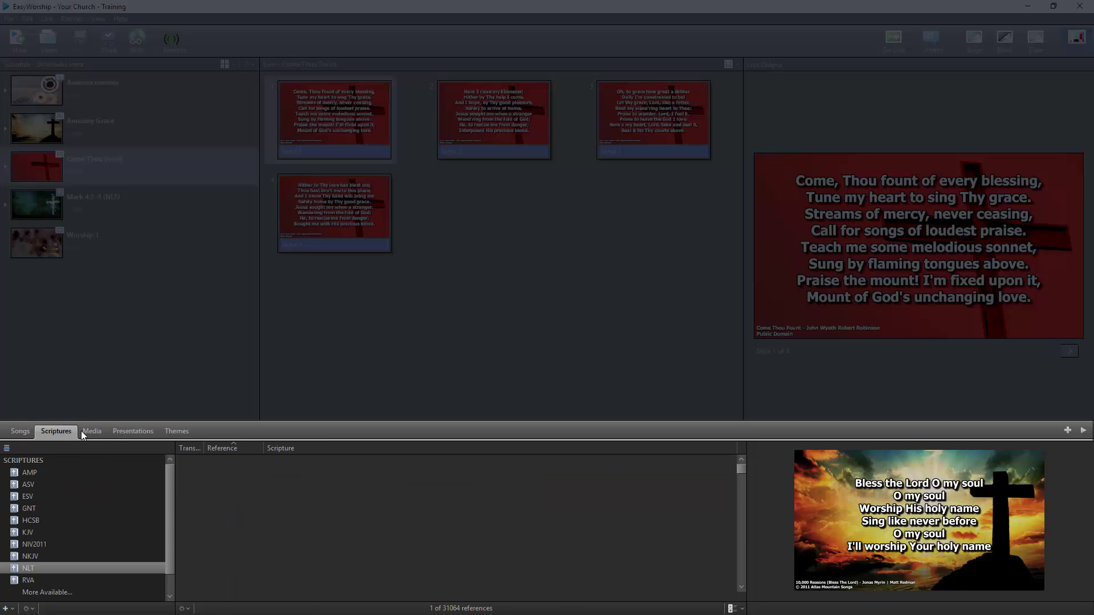
pyautogui.click(91, 431)
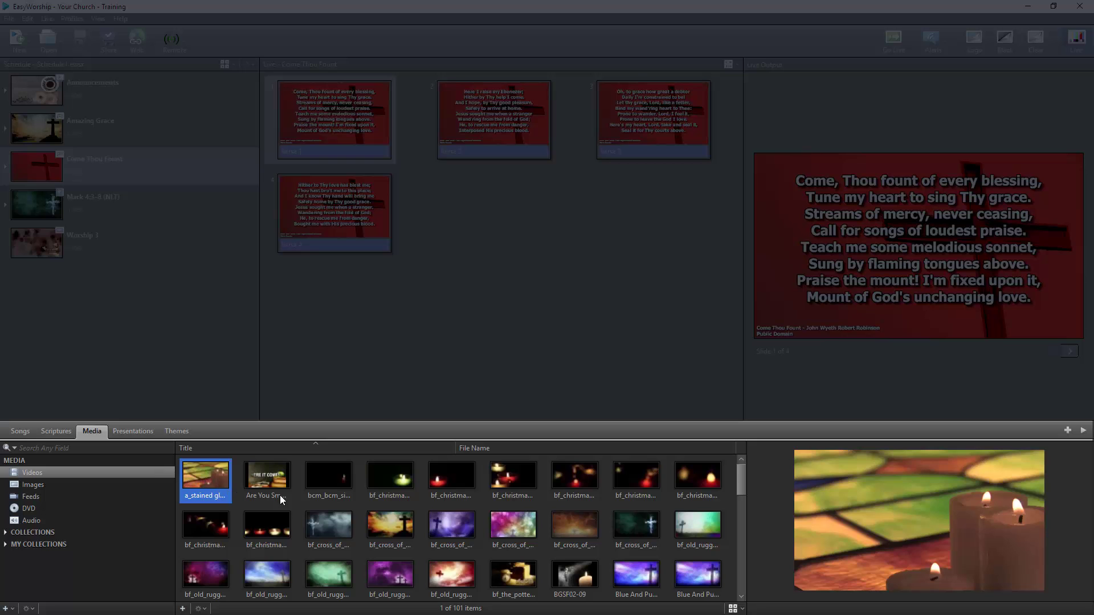
pyautogui.click(463, 529)
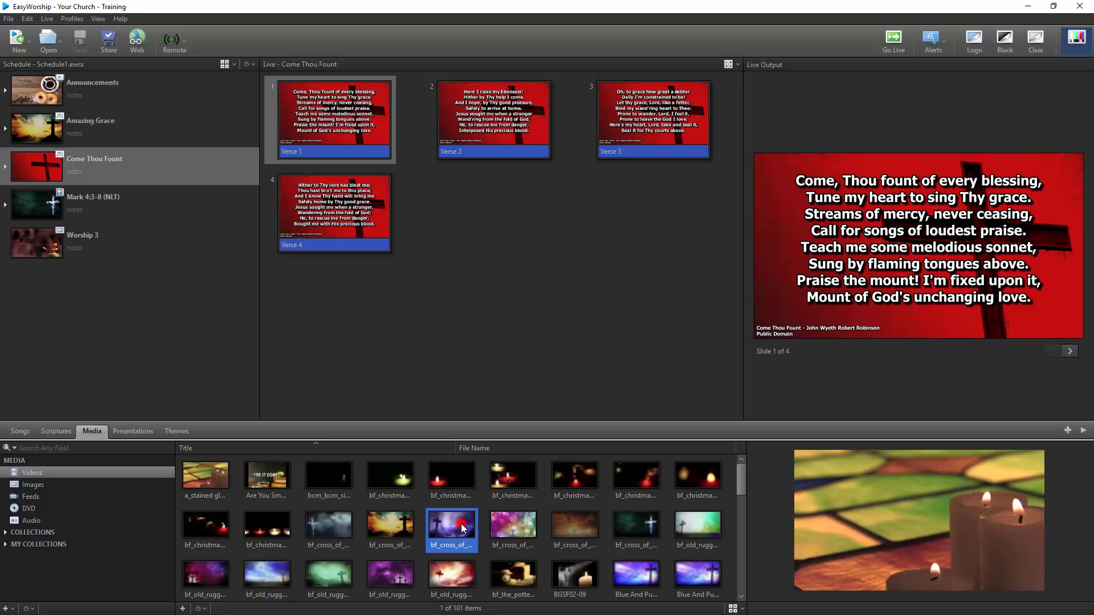
pyautogui.doubleClick(456, 524)
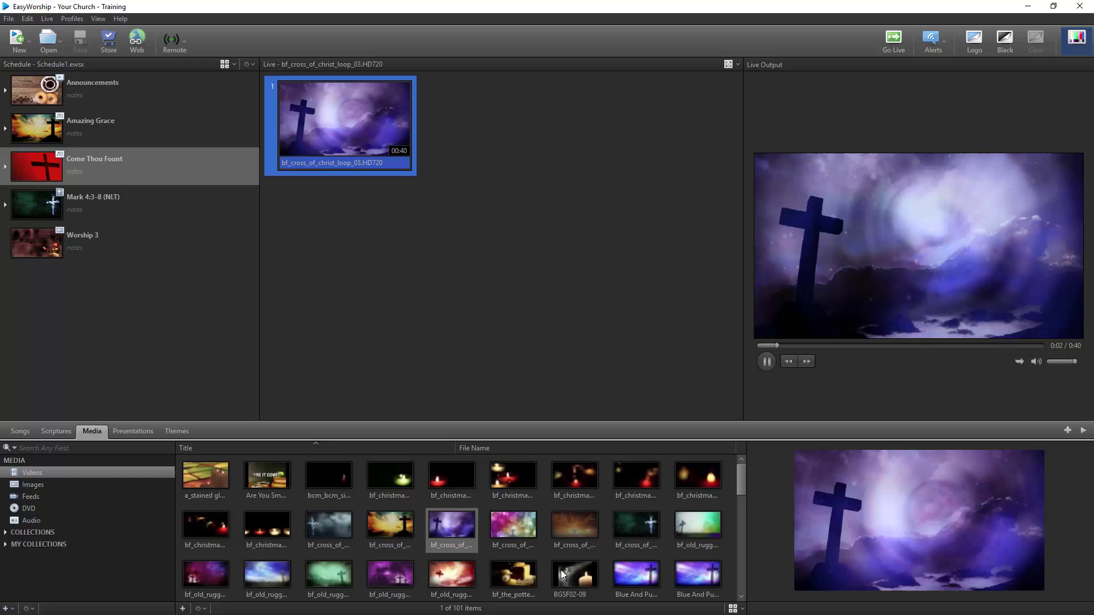
pyautogui.click(629, 575)
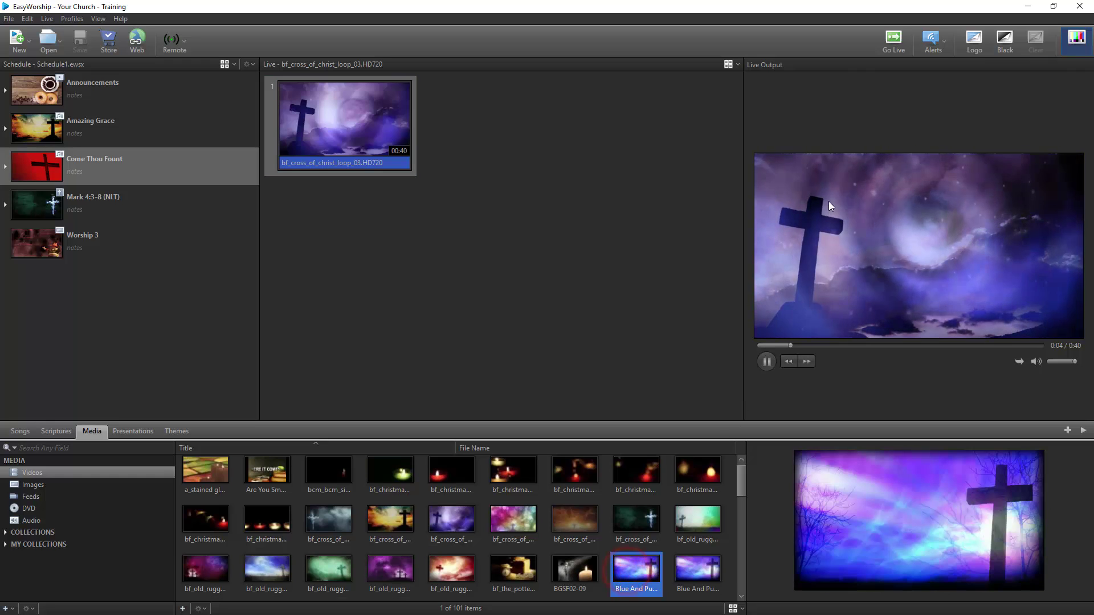
pyautogui.click(886, 45)
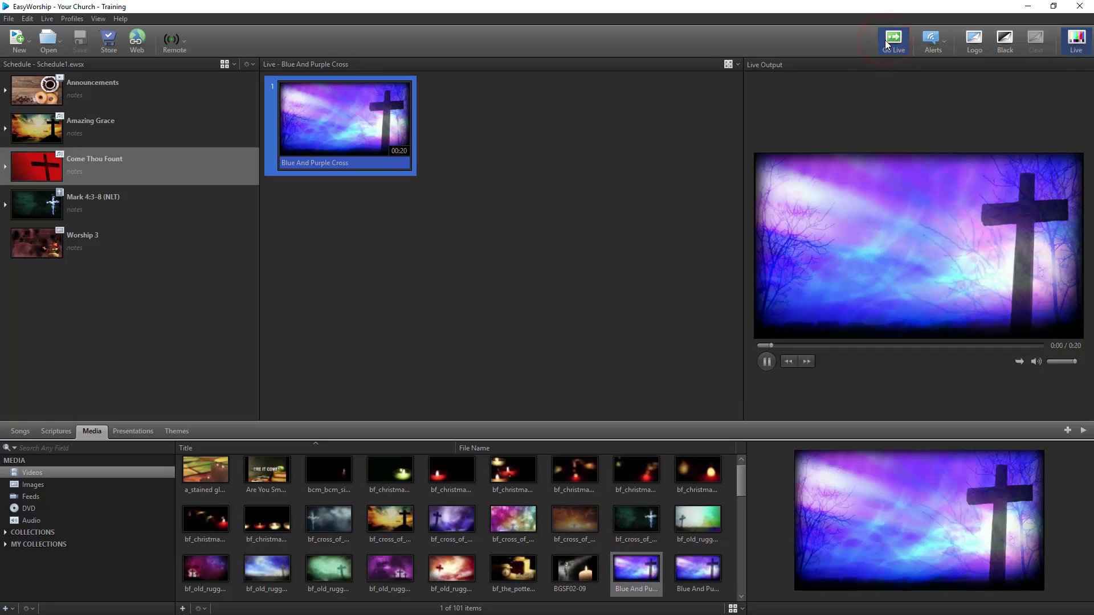